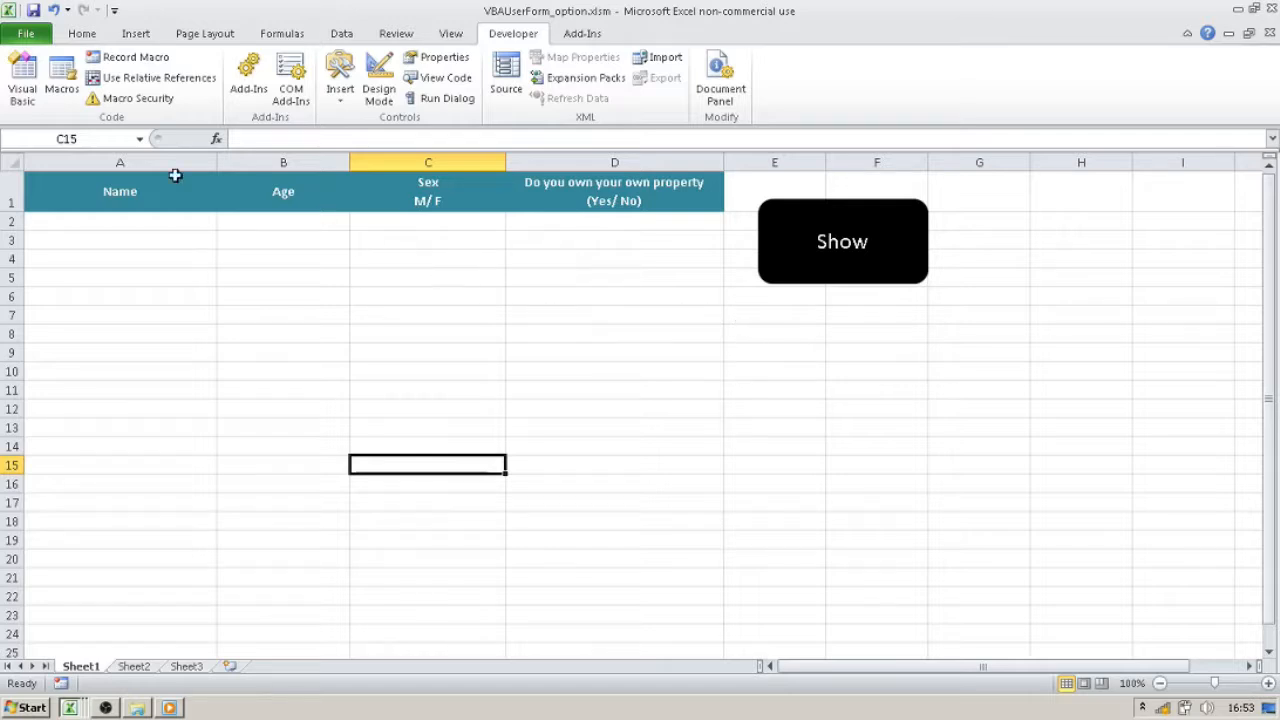
Examine the Name, Age, Sex and property ownership headers in row 1 of Sheet1.
{"action": "left_click_drag", "start_coordinate": [91, 191], "coordinate": [603, 200]}
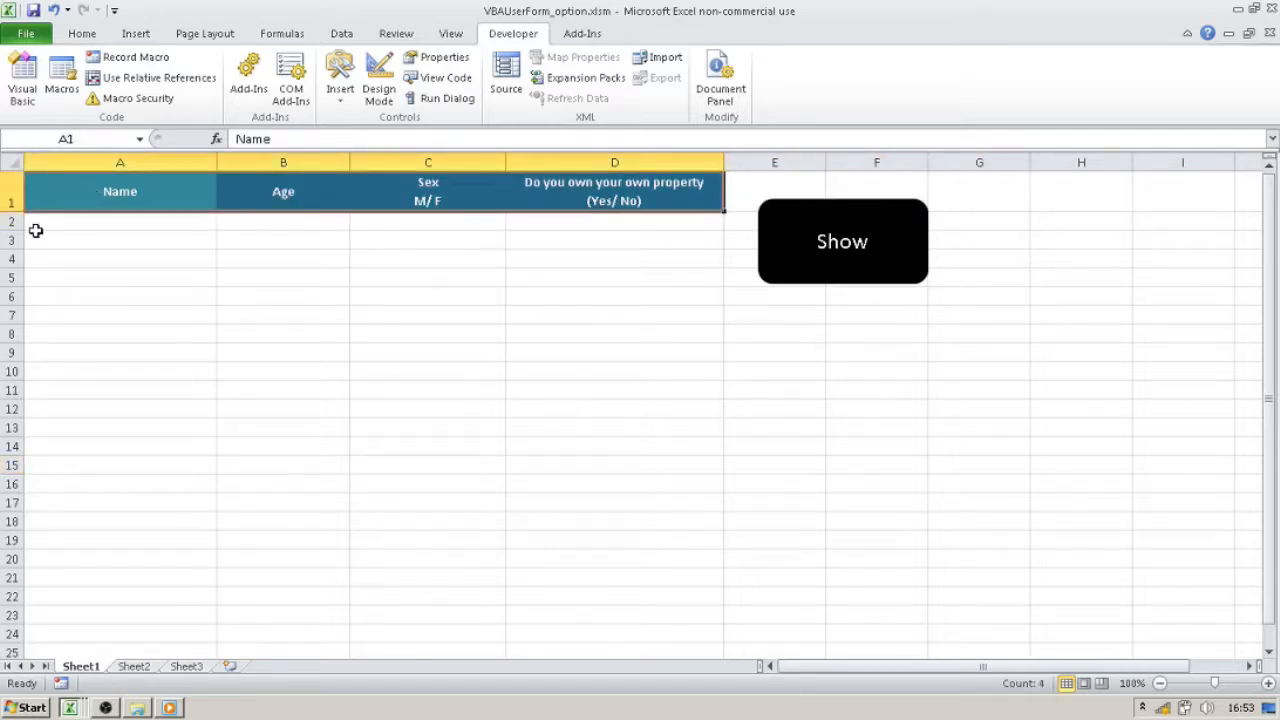
{"action": "left_click", "coordinate": [178, 262]}
{"action": "left_click", "coordinate": [91, 190]}
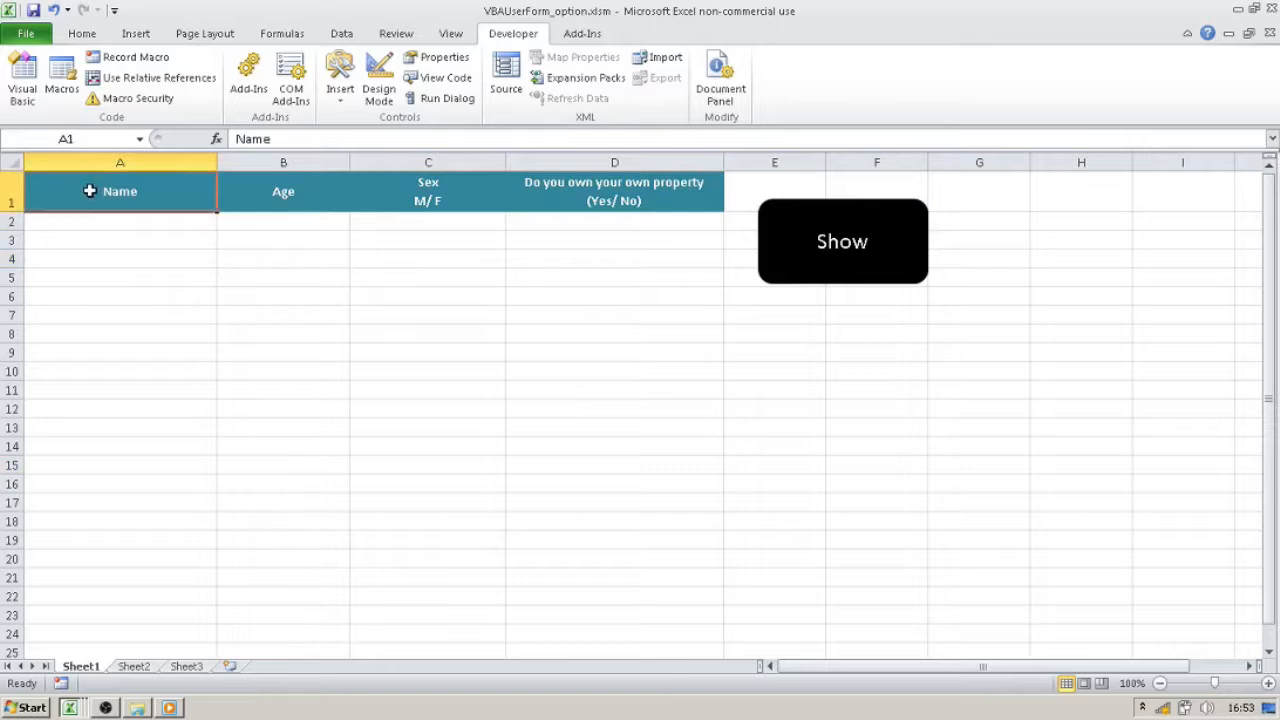
{"action": "left_click", "coordinate": [283, 188]}
{"action": "left_click", "coordinate": [444, 189]}
{"action": "left_click", "coordinate": [612, 199]}
{"action": "left_click", "coordinate": [624, 317]}
Show the Home Survey form, check its Name text box, and close the form.
{"action": "left_click", "coordinate": [797, 230]}
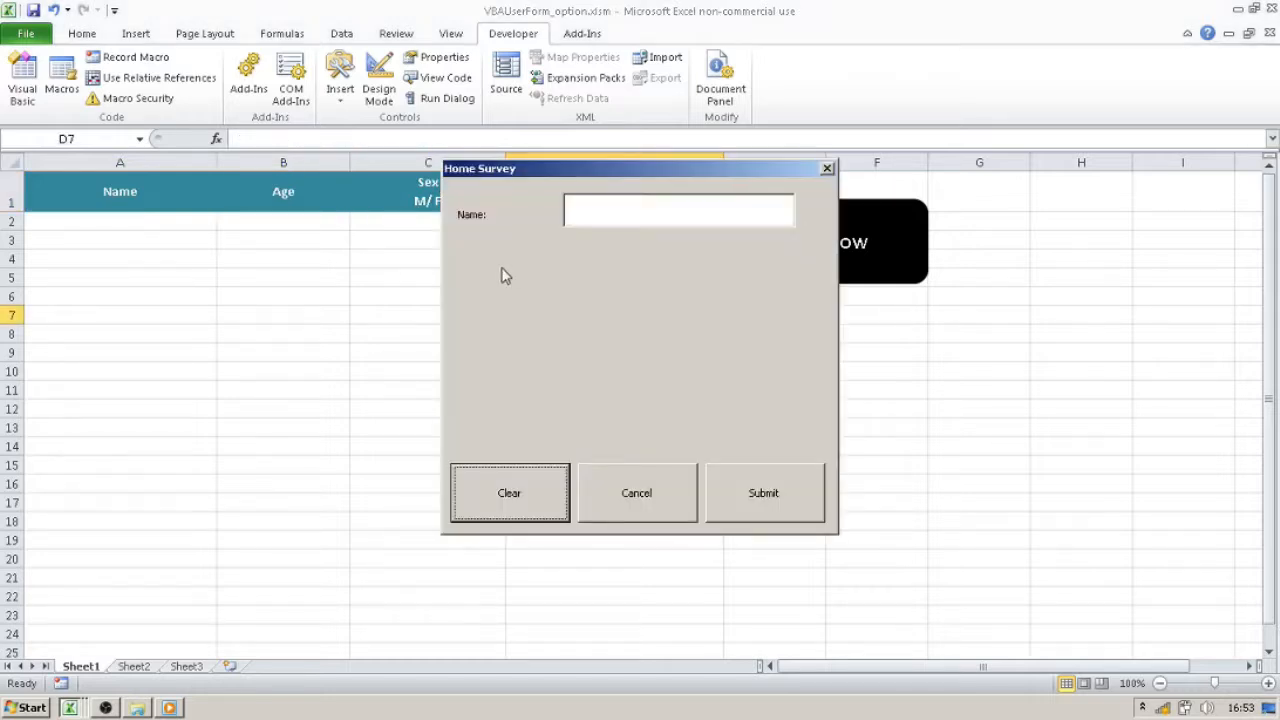
{"action": "left_click", "coordinate": [630, 208]}
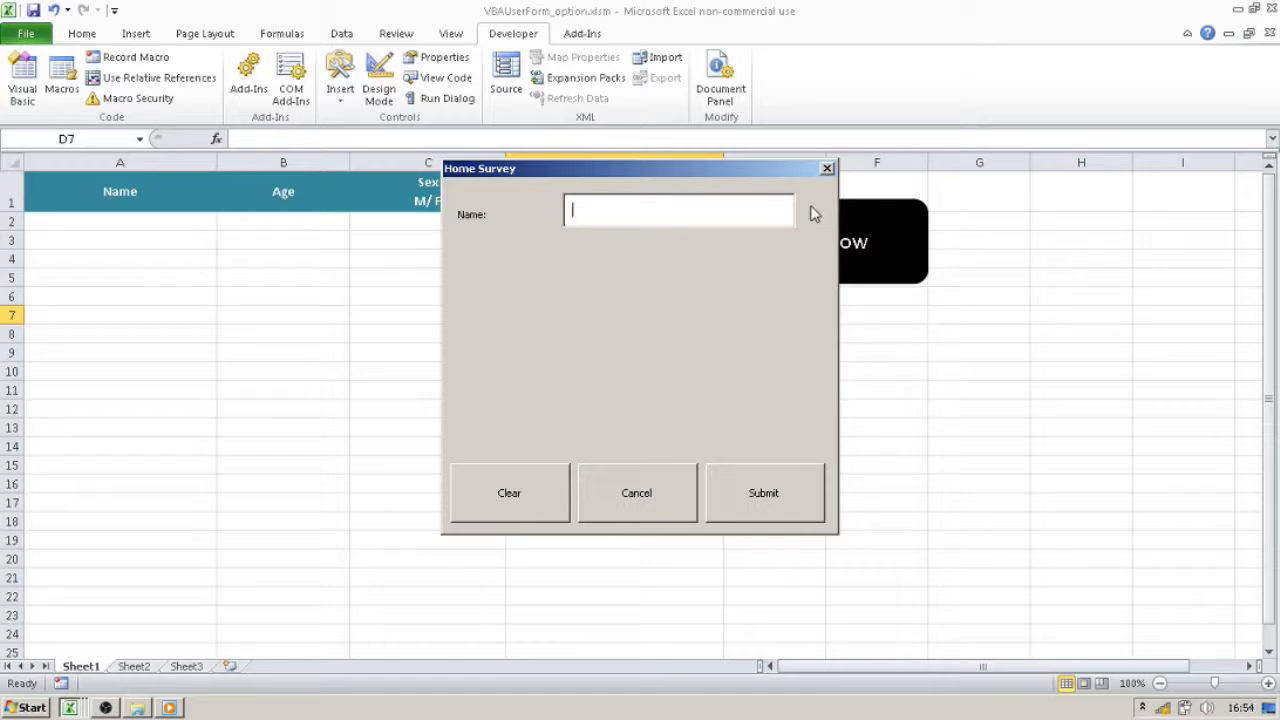
{"action": "left_click", "coordinate": [828, 167]}
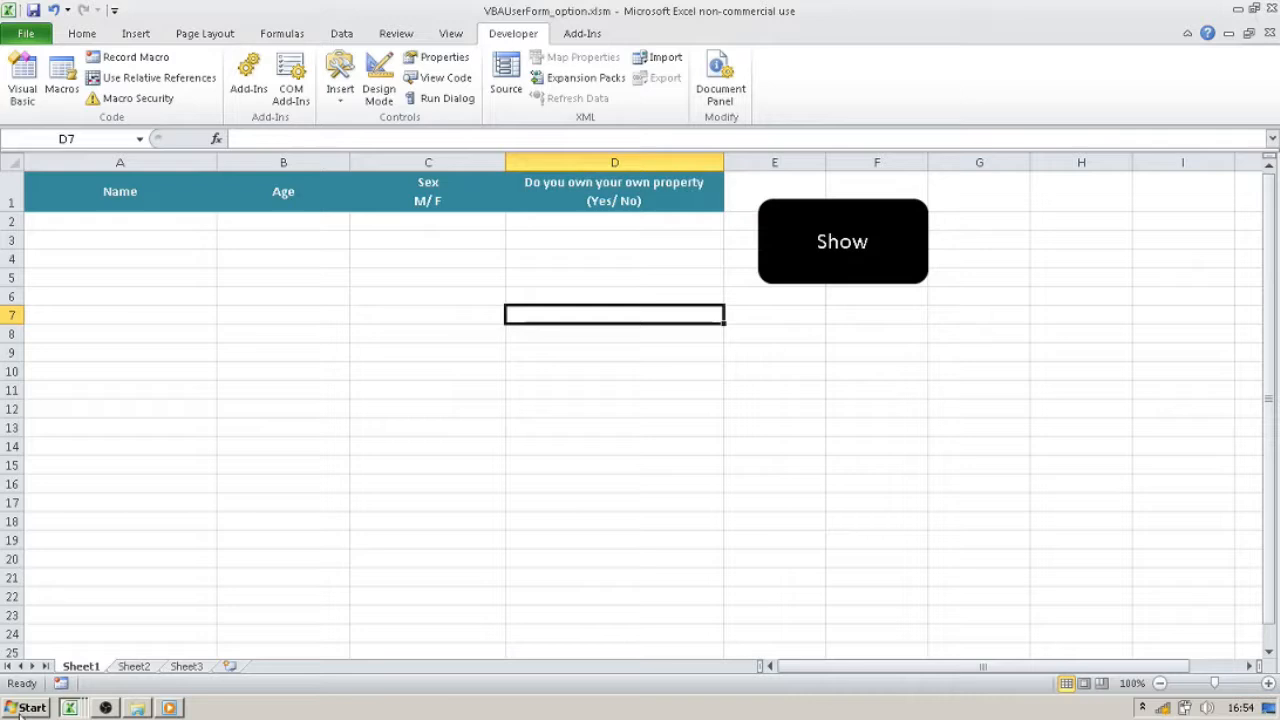
Switch to the Visual Basic editor and inspect the Name label and text box on UserForm1.
{"action": "left_click", "coordinate": [75, 711]}
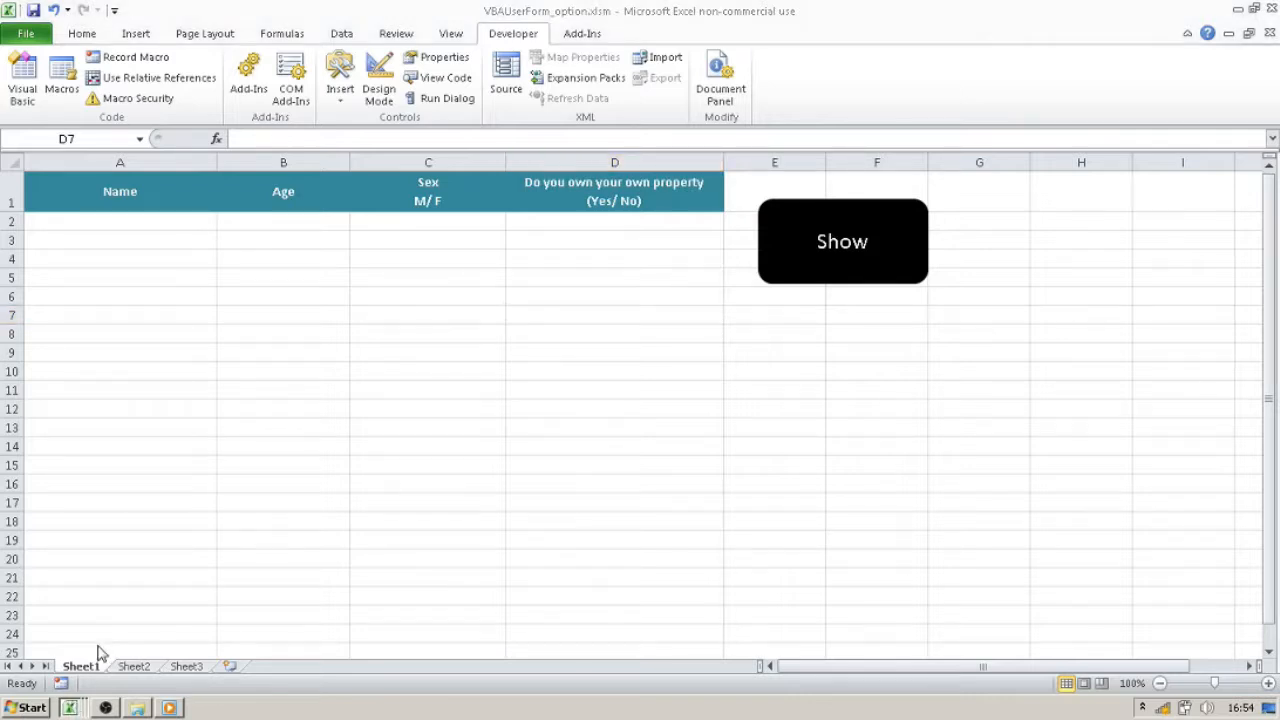
{"action": "key", "text": "alt+F11"}
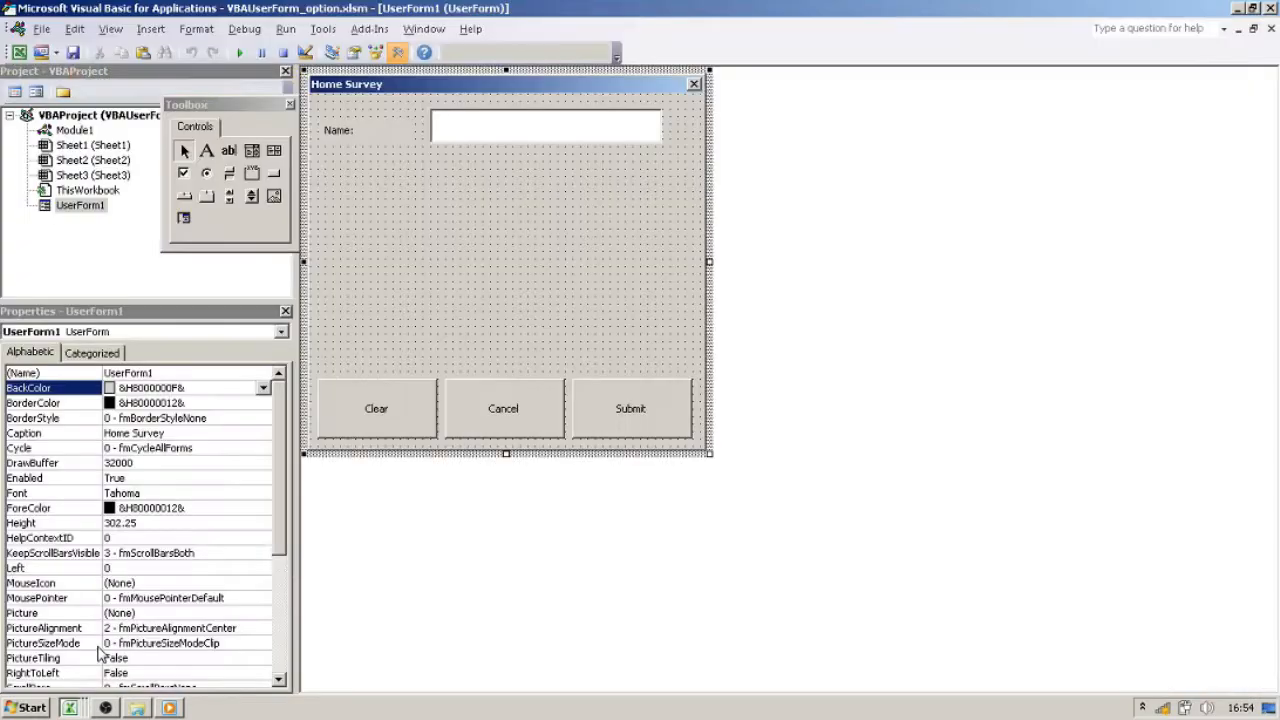
{"action": "left_click", "coordinate": [468, 128]}
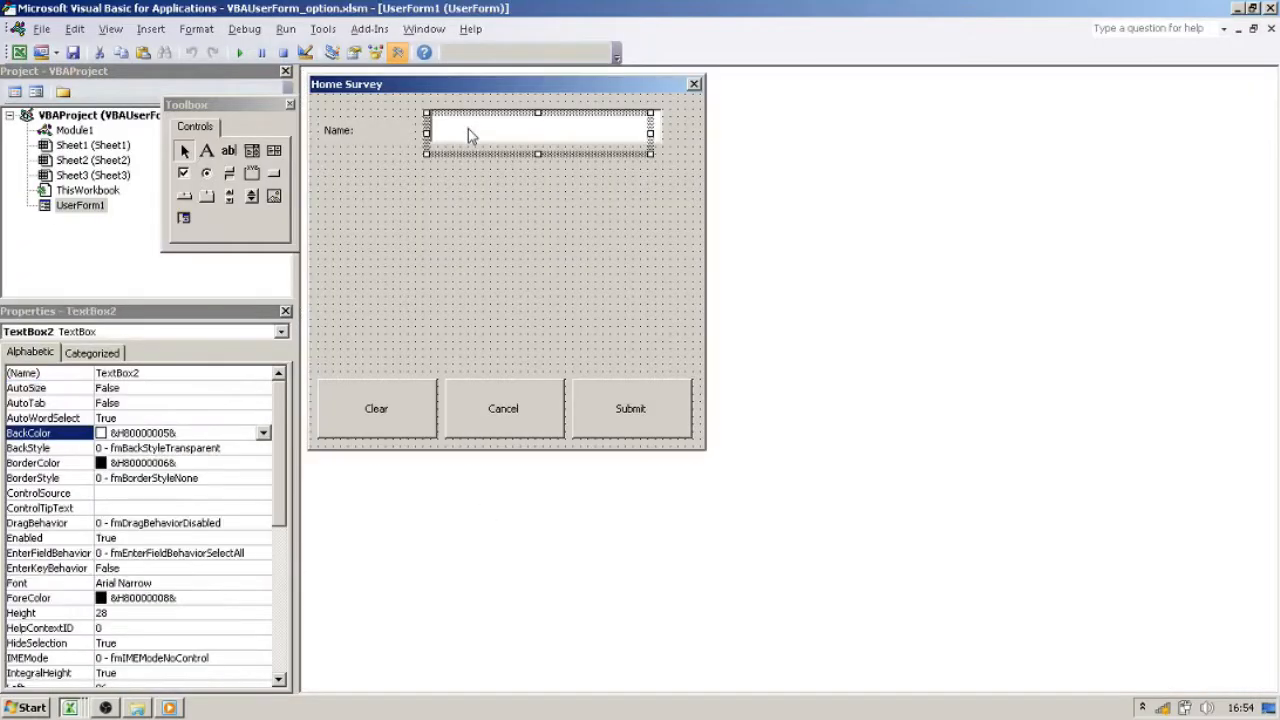
{"action": "left_click", "coordinate": [355, 136]}
{"action": "left_click", "coordinate": [487, 140]}
{"action": "left_click", "coordinate": [404, 188]}
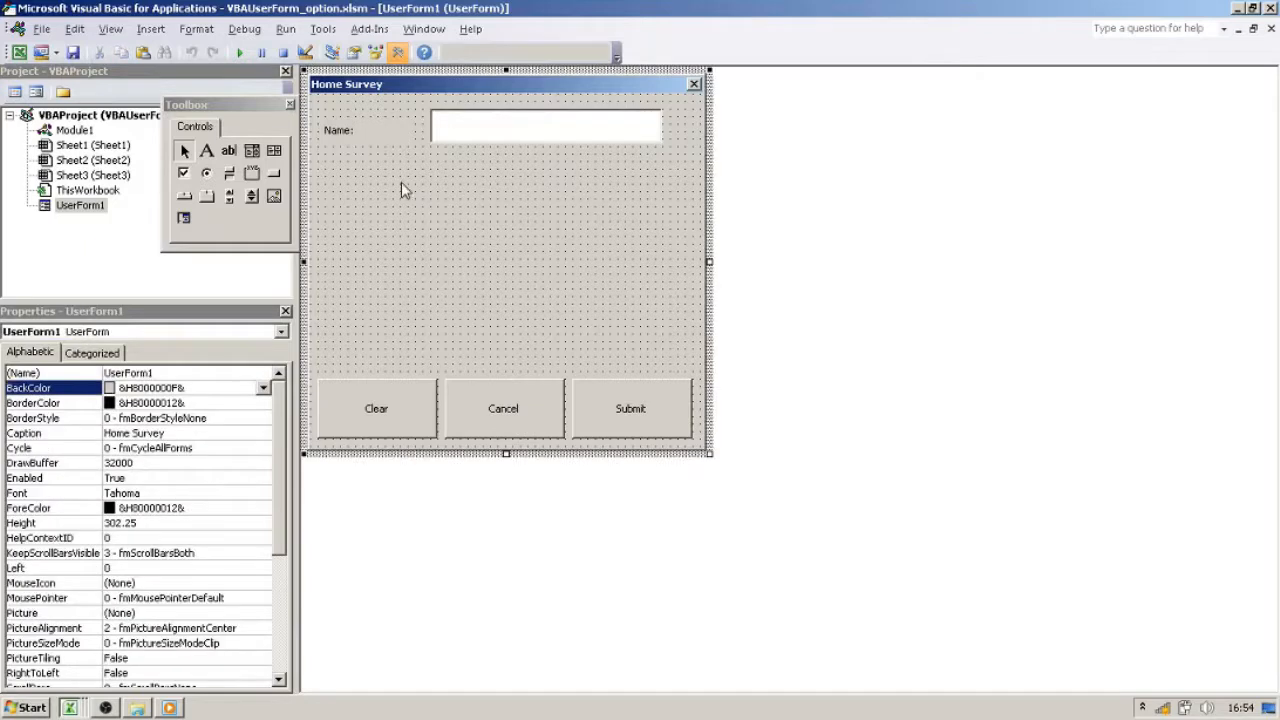
Return to the worksheet and review the Age, Sex and property ownership columns the form still has to cover.
{"action": "left_click", "coordinate": [71, 708]}
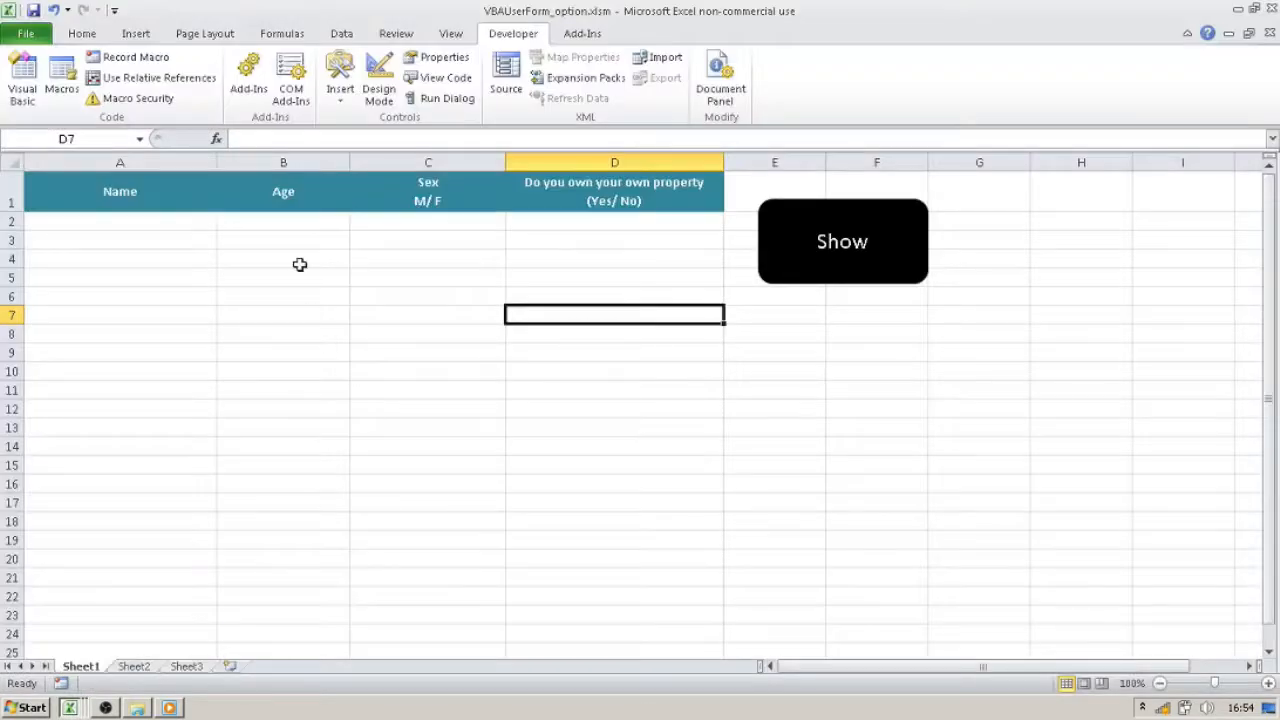
{"action": "left_click", "coordinate": [285, 219]}
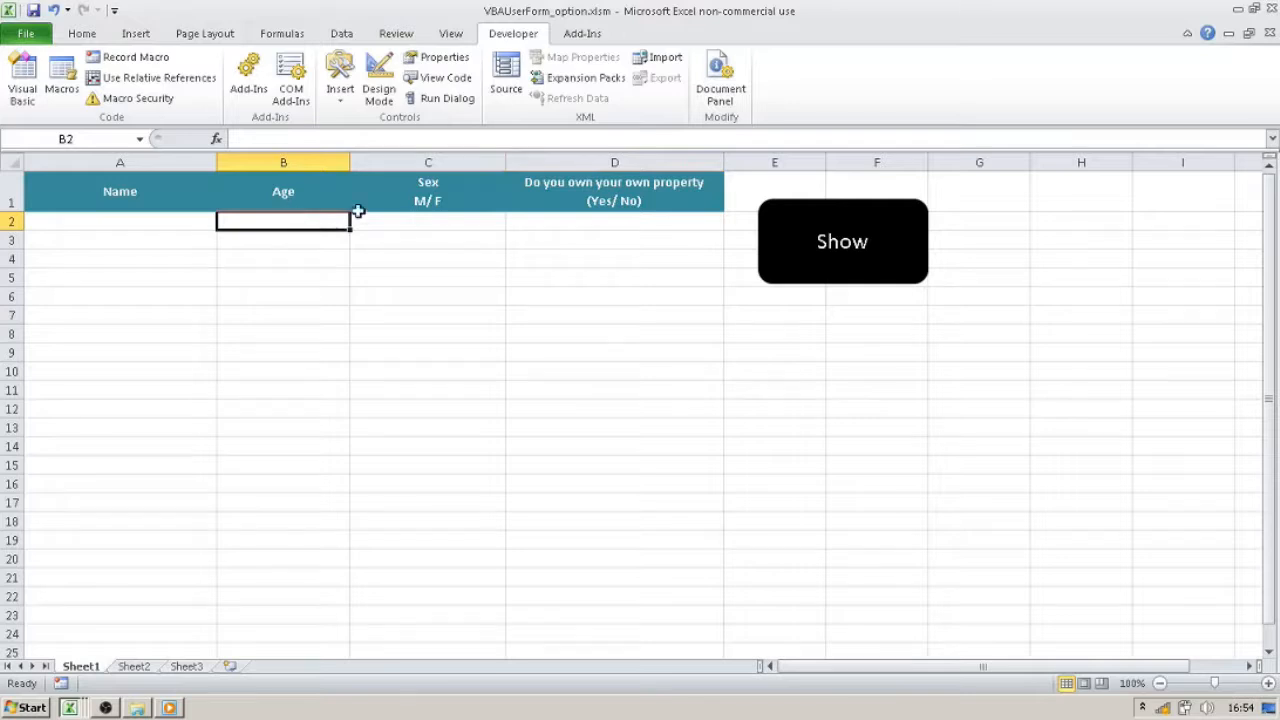
{"action": "left_click", "coordinate": [443, 196]}
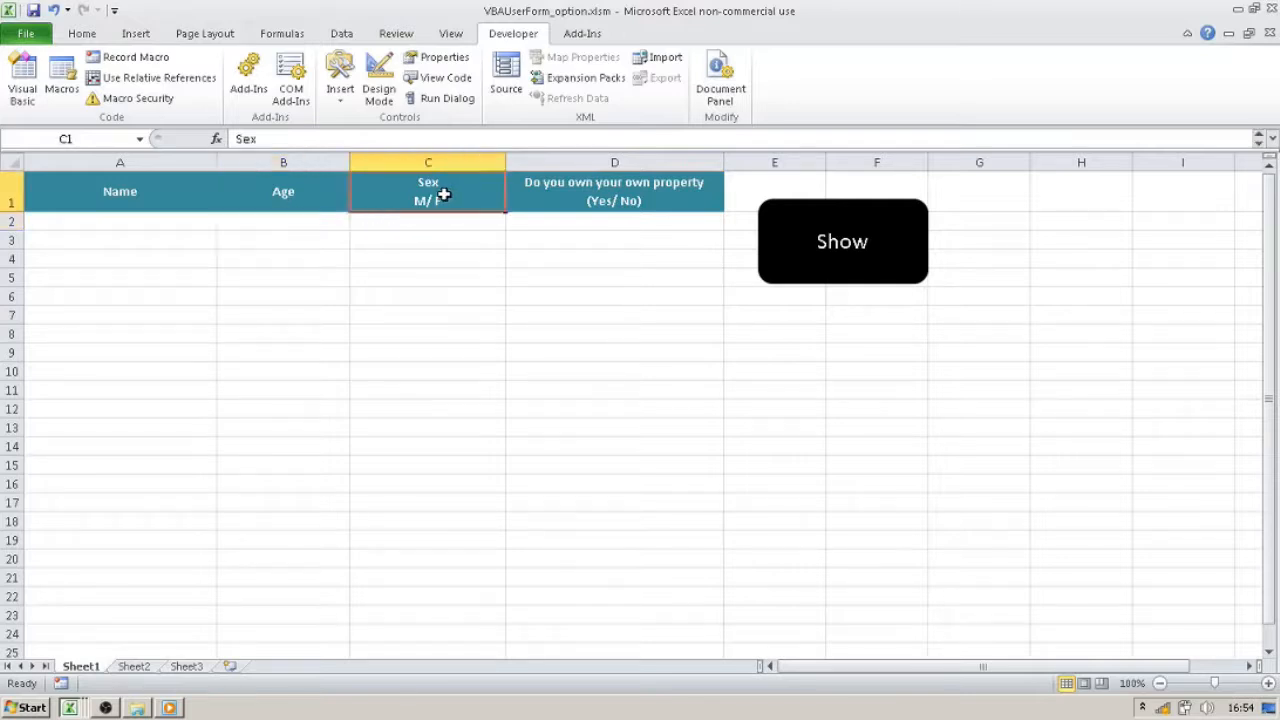
{"action": "left_click", "coordinate": [566, 200]}
{"action": "left_click", "coordinate": [450, 206]}
{"action": "left_click", "coordinate": [617, 188]}
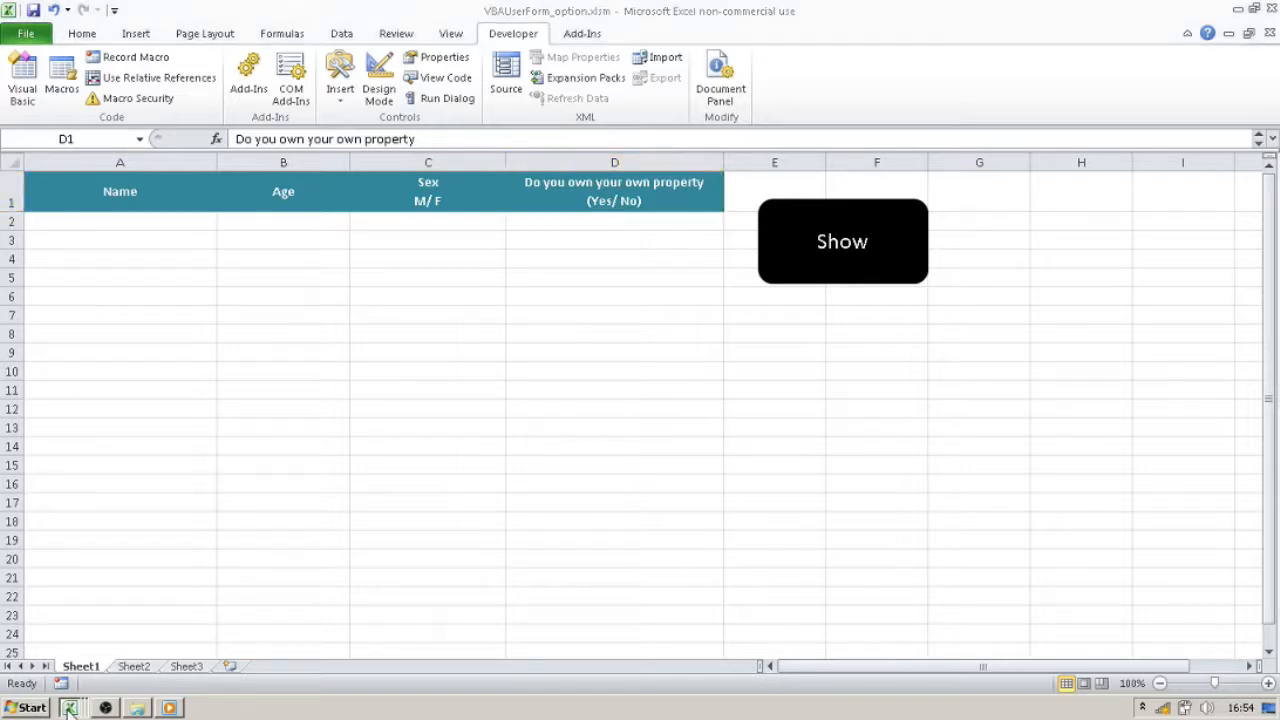
Return to the Visual Basic editor and duplicate the two overlapping text boxes beside the Name label on UserForm1.
{"action": "key", "text": "alt+F11"}
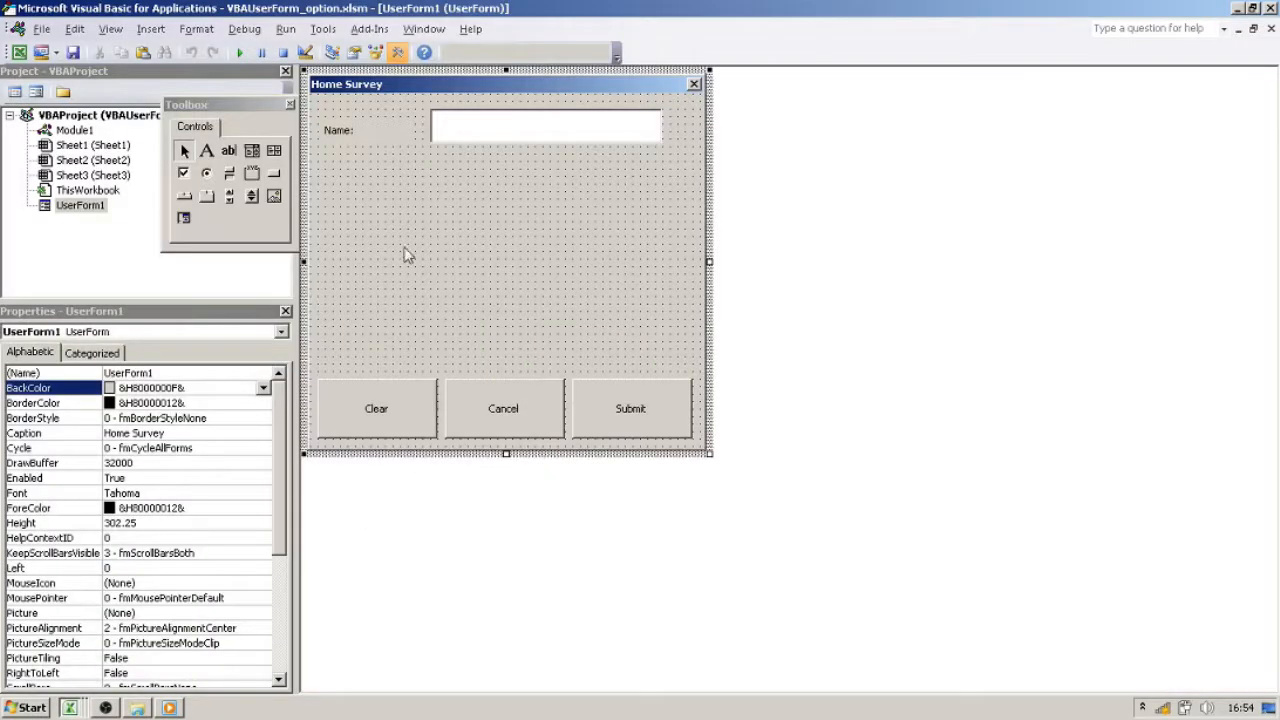
{"action": "left_click", "coordinate": [350, 129]}
{"action": "left_click", "coordinate": [516, 136]}
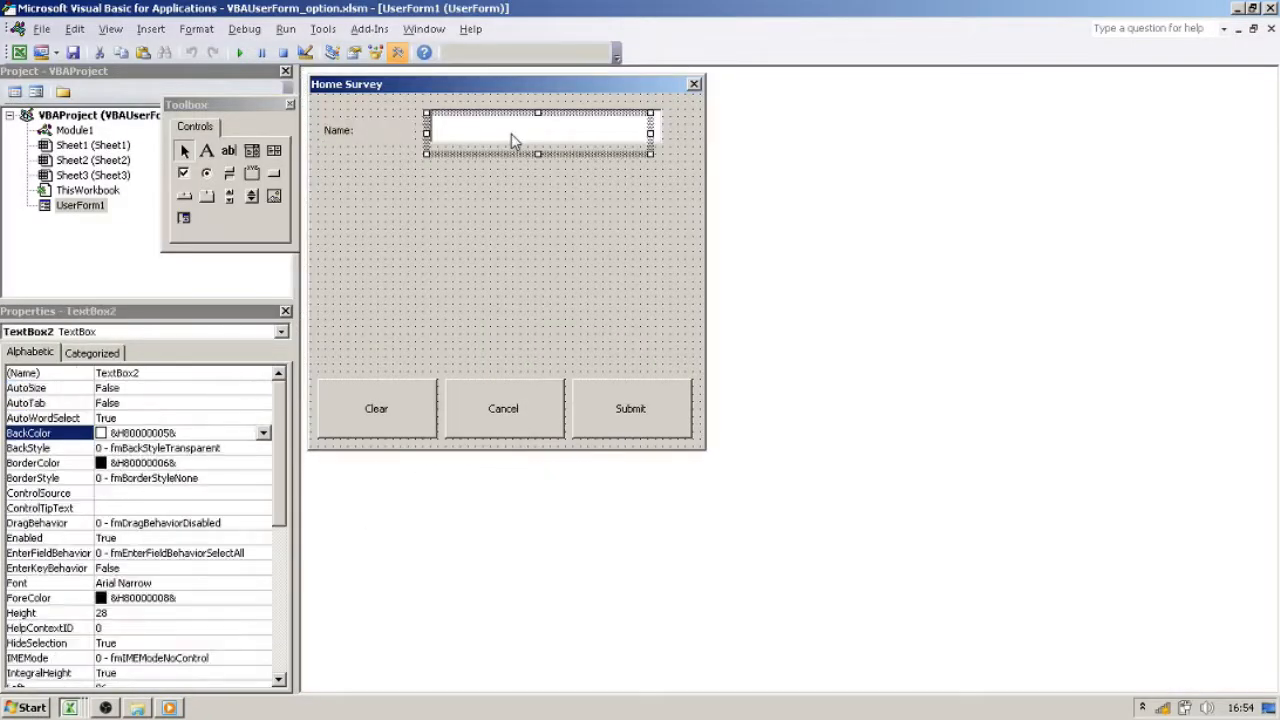
{"action": "left_click", "coordinate": [647, 180]}
{"action": "left_click", "coordinate": [580, 128]}
{"action": "left_click", "coordinate": [660, 143], "text": "ctrl"}
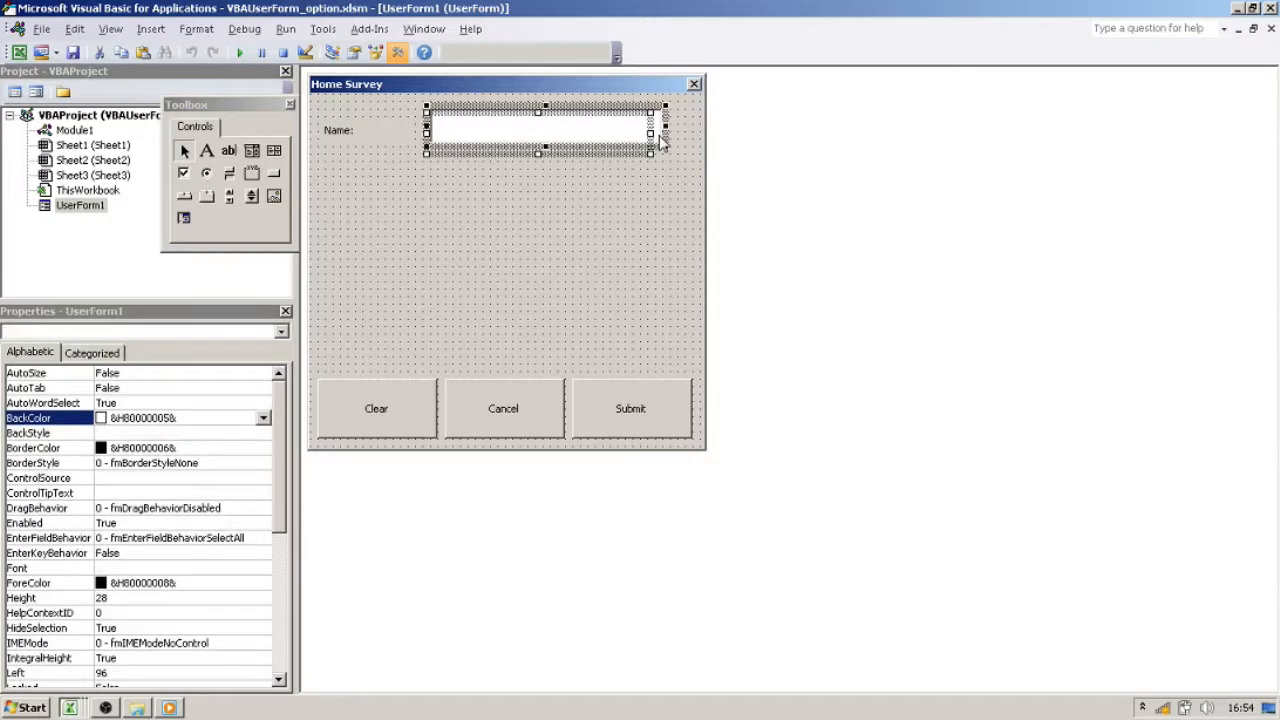
{"action": "left_click", "coordinate": [559, 222]}
{"action": "left_click", "coordinate": [518, 133]}
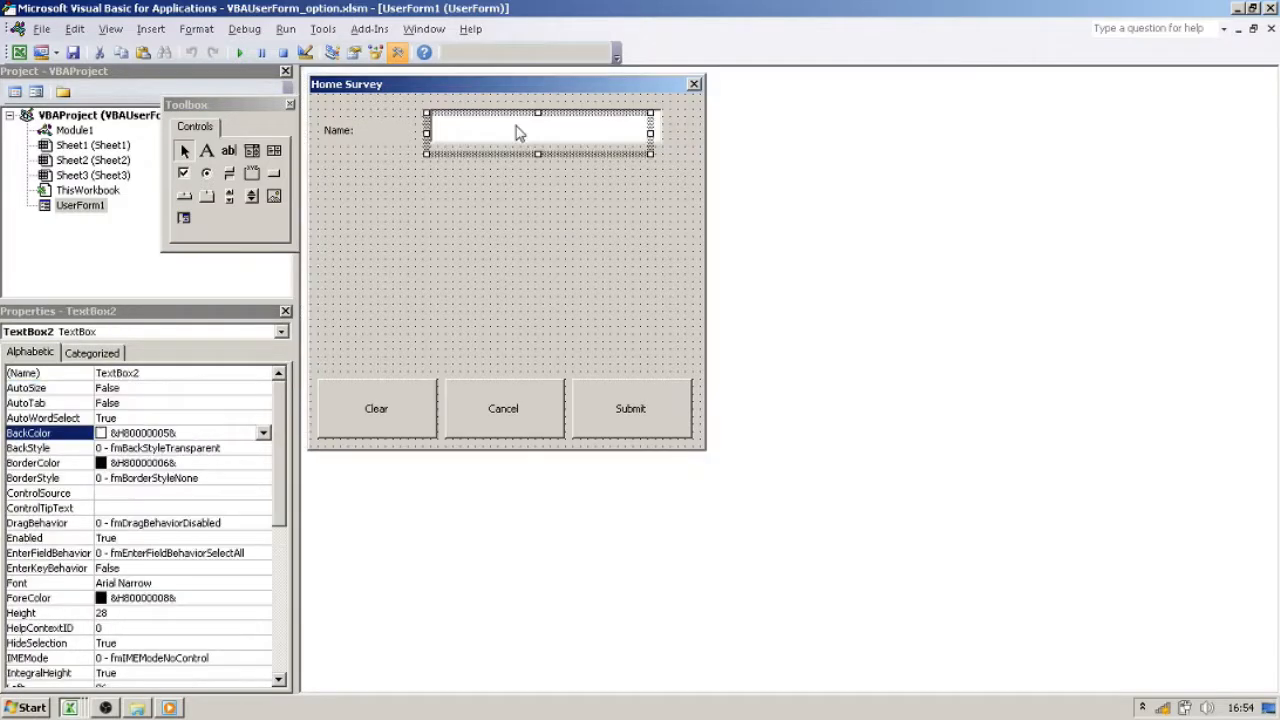
{"action": "left_click", "coordinate": [663, 146], "text": "ctrl"}
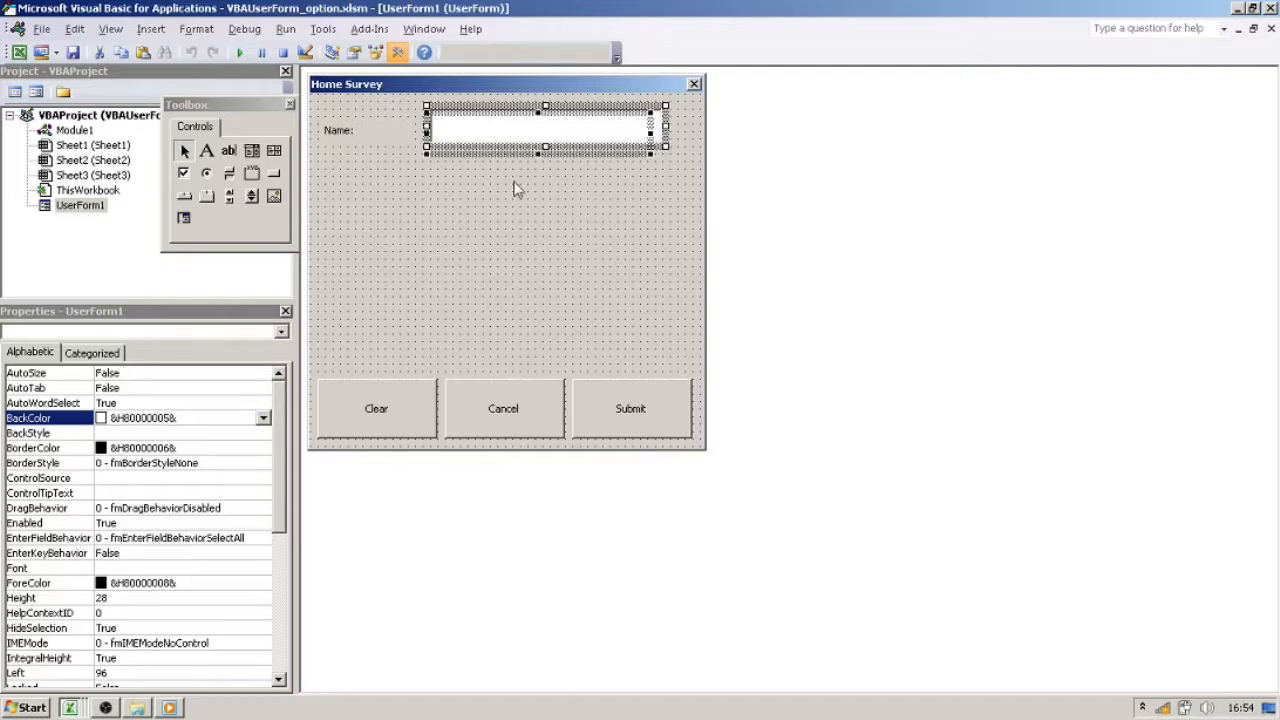
{"action": "left_click", "coordinate": [476, 196]}
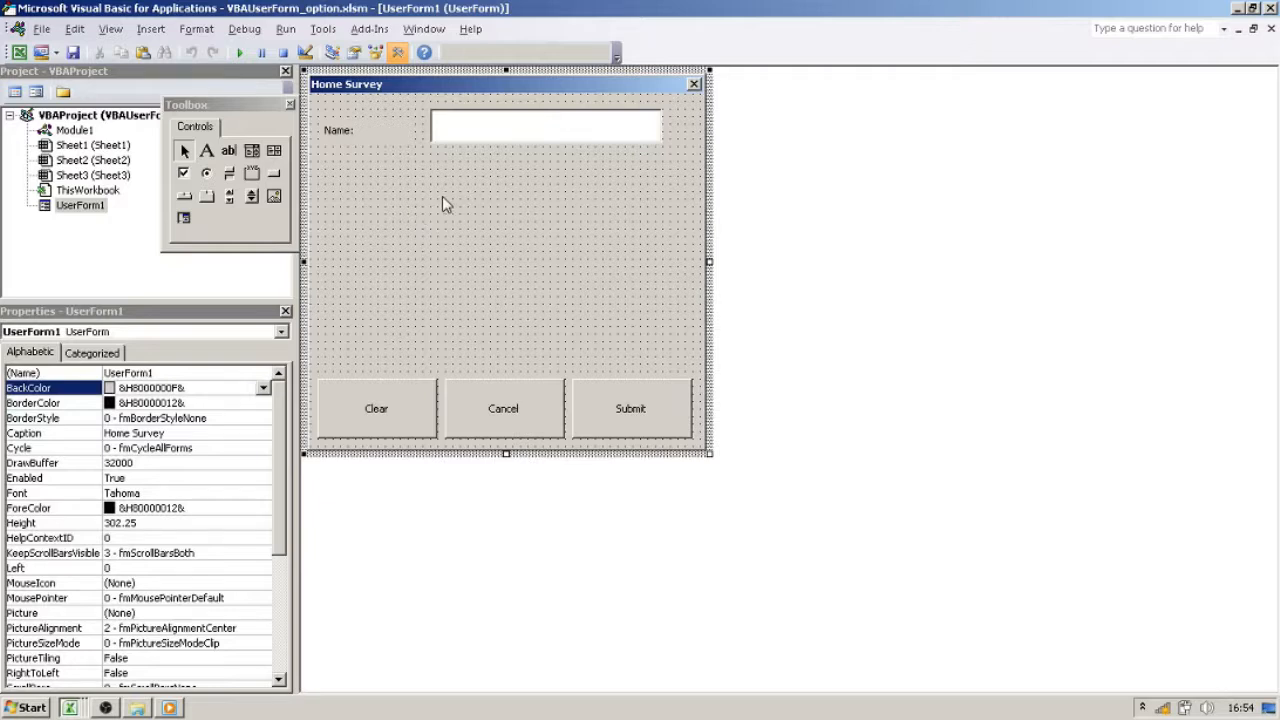
{"action": "key", "text": "ctrl+v"}
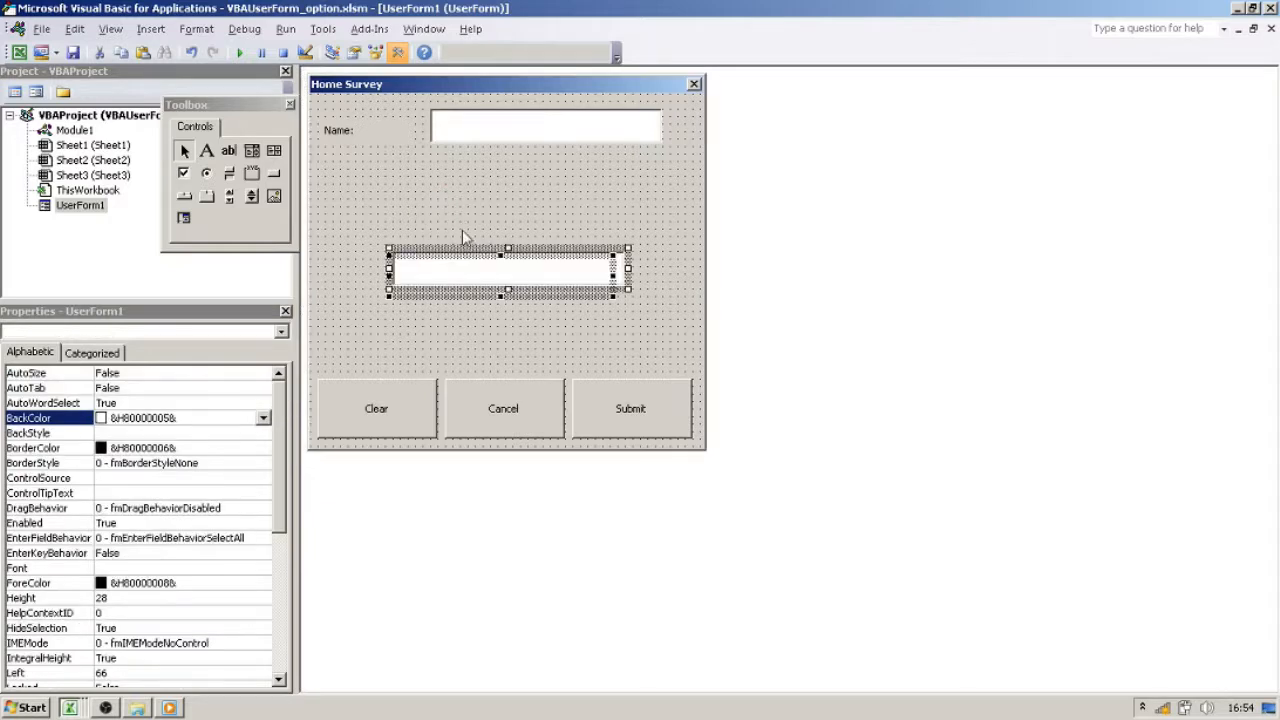
Place the copied text boxes directly beneath the Name text boxes, left edges aligned, and narrow them to about half width.
{"action": "left_click_drag", "start_coordinate": [449, 248], "coordinate": [487, 157]}
{"action": "left_click_drag", "start_coordinate": [665, 172], "coordinate": [535, 174]}
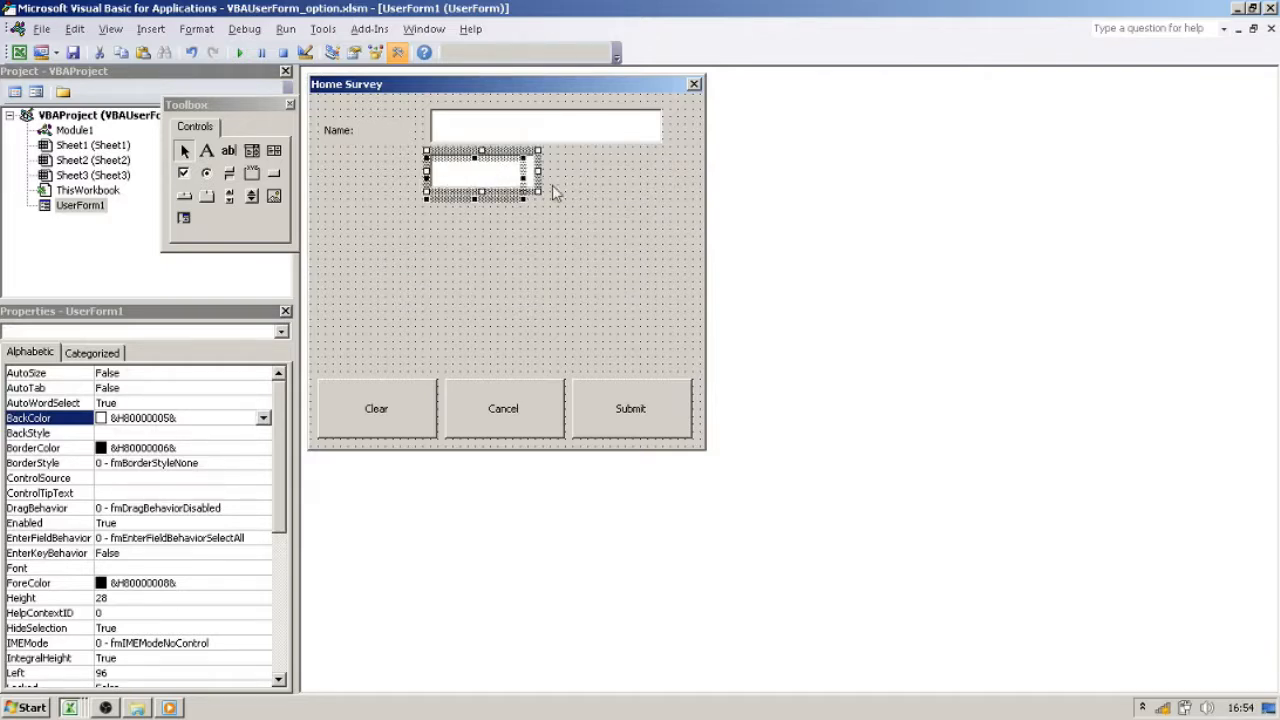
{"action": "left_click", "coordinate": [557, 205]}
{"action": "left_click", "coordinate": [535, 133]}
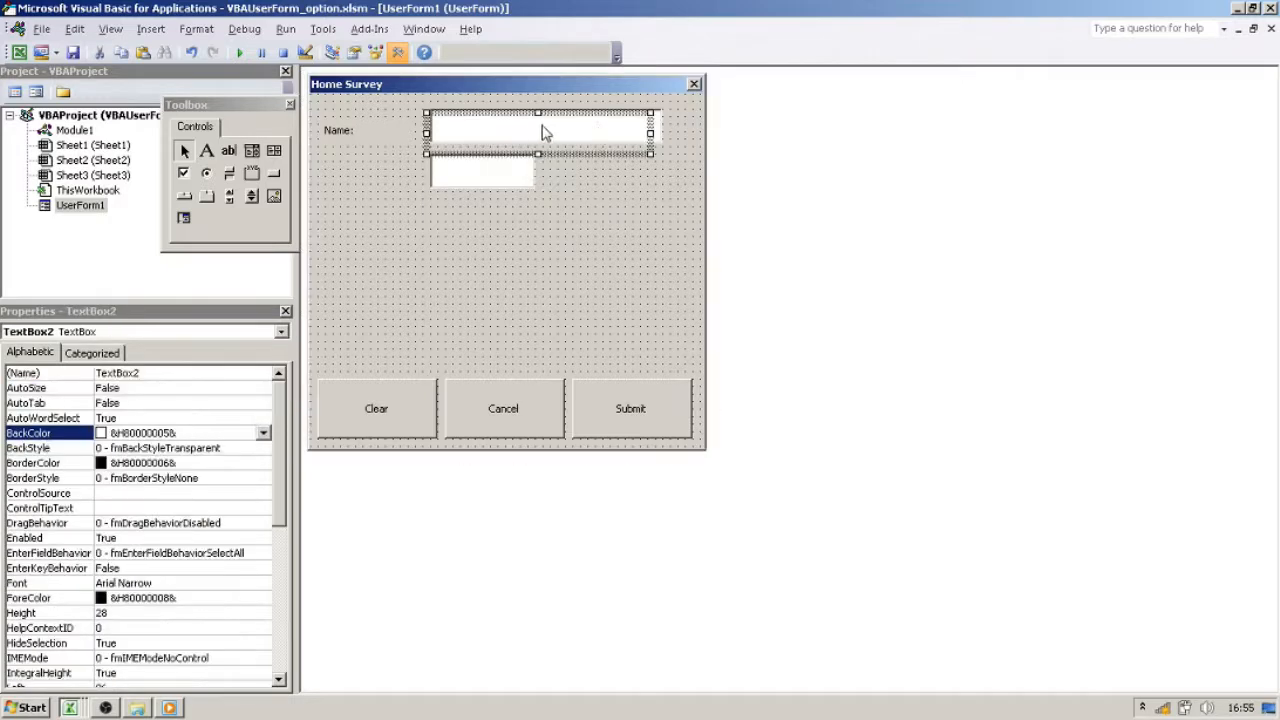
{"action": "left_click_drag", "start_coordinate": [660, 133], "coordinate": [664, 132]}
{"action": "left_click", "coordinate": [648, 197]}
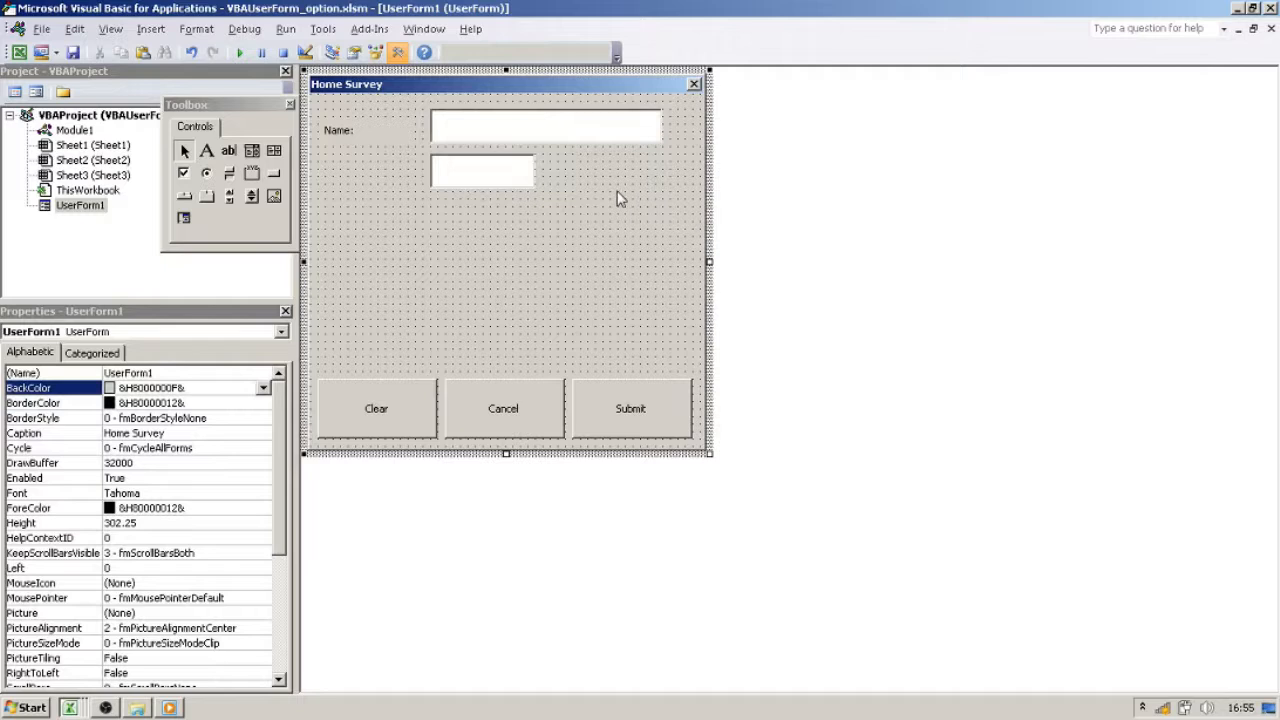
{"action": "left_click", "coordinate": [502, 176]}
{"action": "left_click_drag", "start_coordinate": [524, 177], "coordinate": [535, 177]}
Duplicate the Name label and place the copy beside the narrower text box, aligned beneath the original label.
{"action": "left_click", "coordinate": [400, 160]}
{"action": "left_click", "coordinate": [353, 132]}
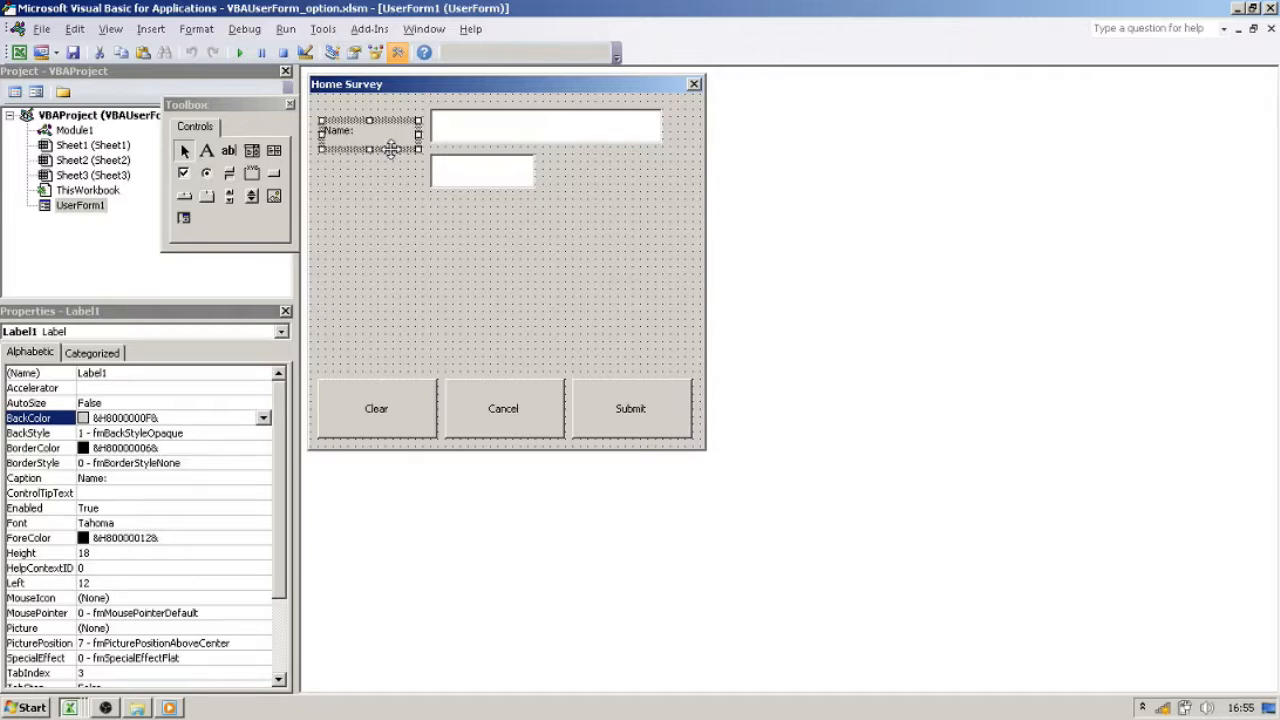
{"action": "key", "text": "ctrl+v"}
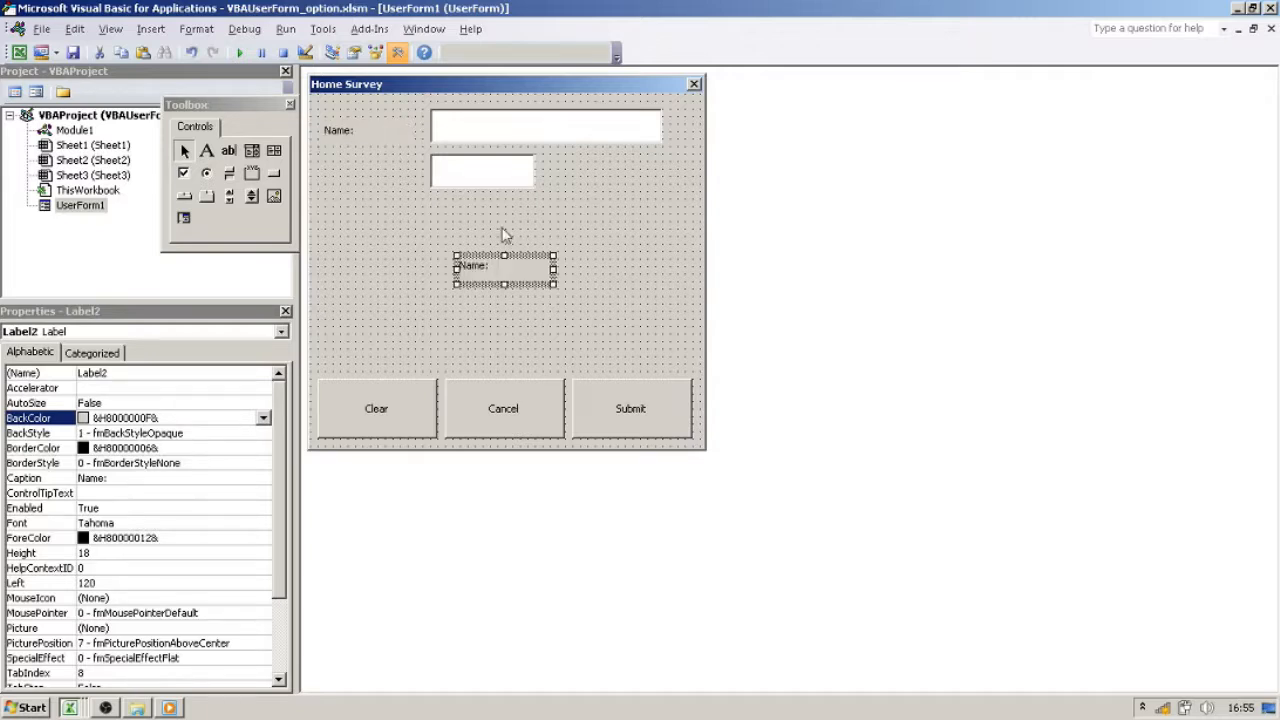
{"action": "left_click_drag", "start_coordinate": [484, 252], "coordinate": [350, 162]}
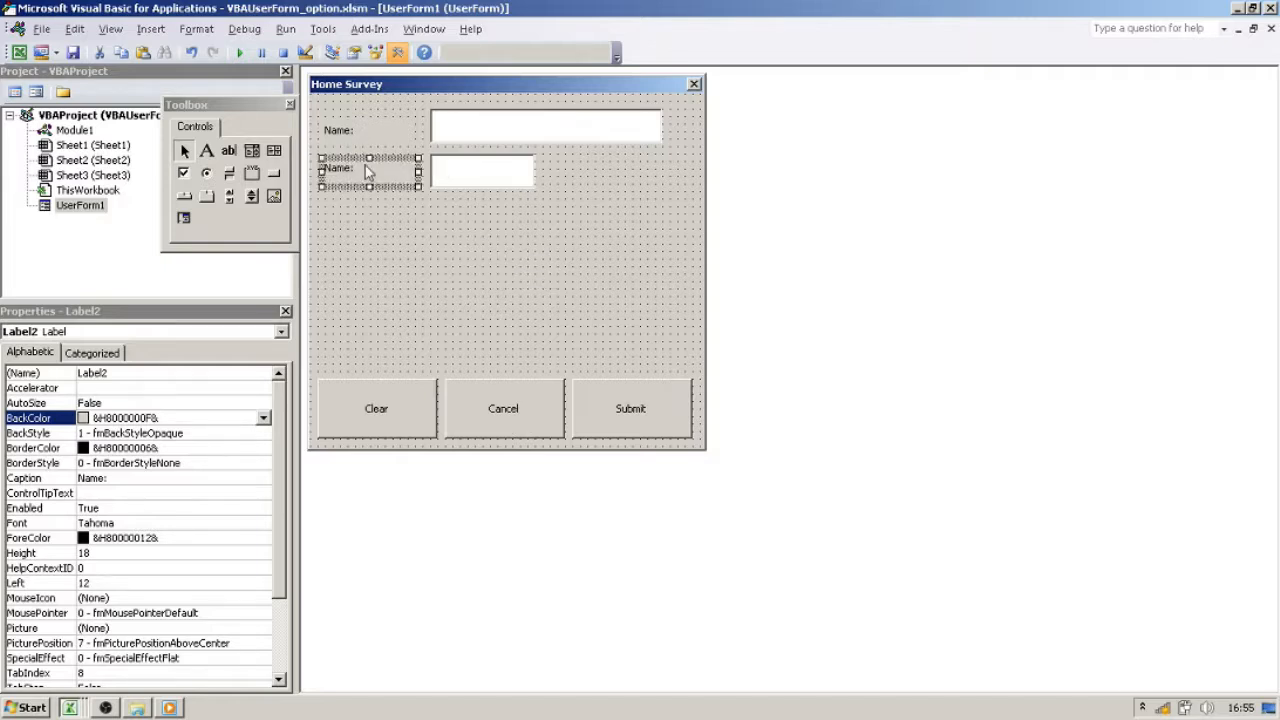
Set the copied label's Caption to "Age:".
{"action": "left_click", "coordinate": [121, 480]}
{"action": "double_click", "coordinate": [124, 478]}
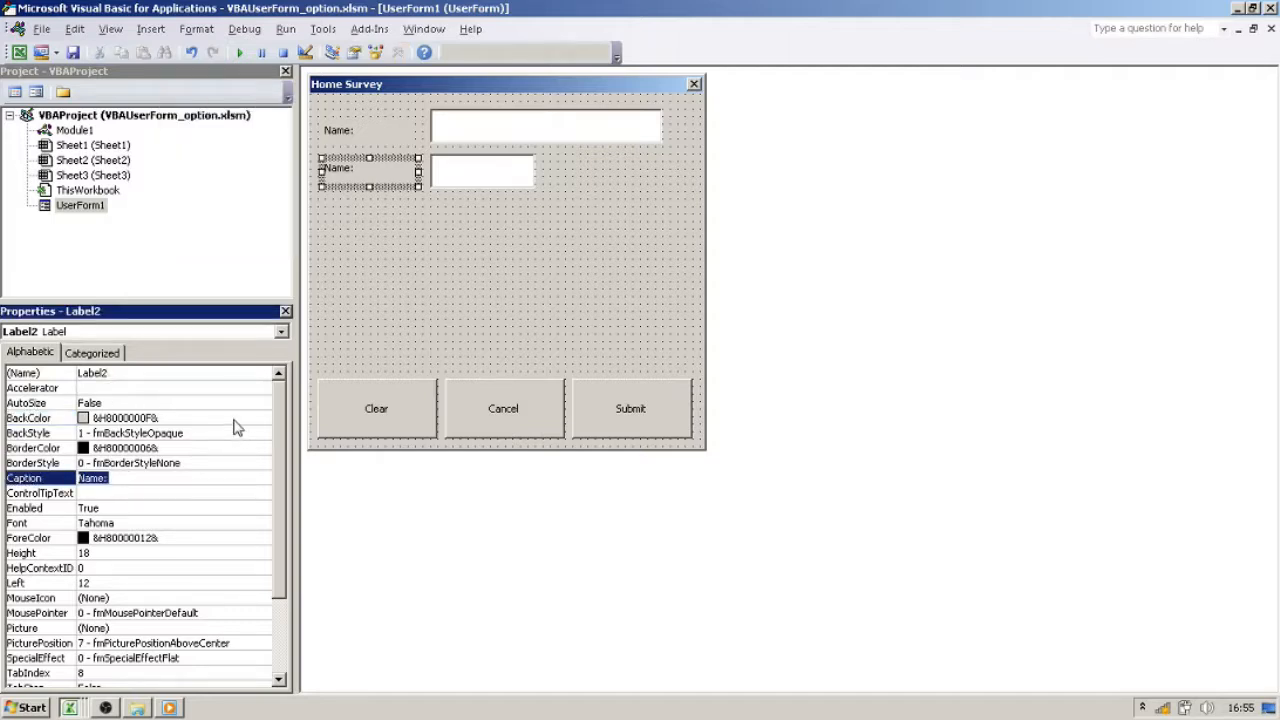
{"action": "type", "text": "Age:"}
{"action": "left_click", "coordinate": [545, 236]}
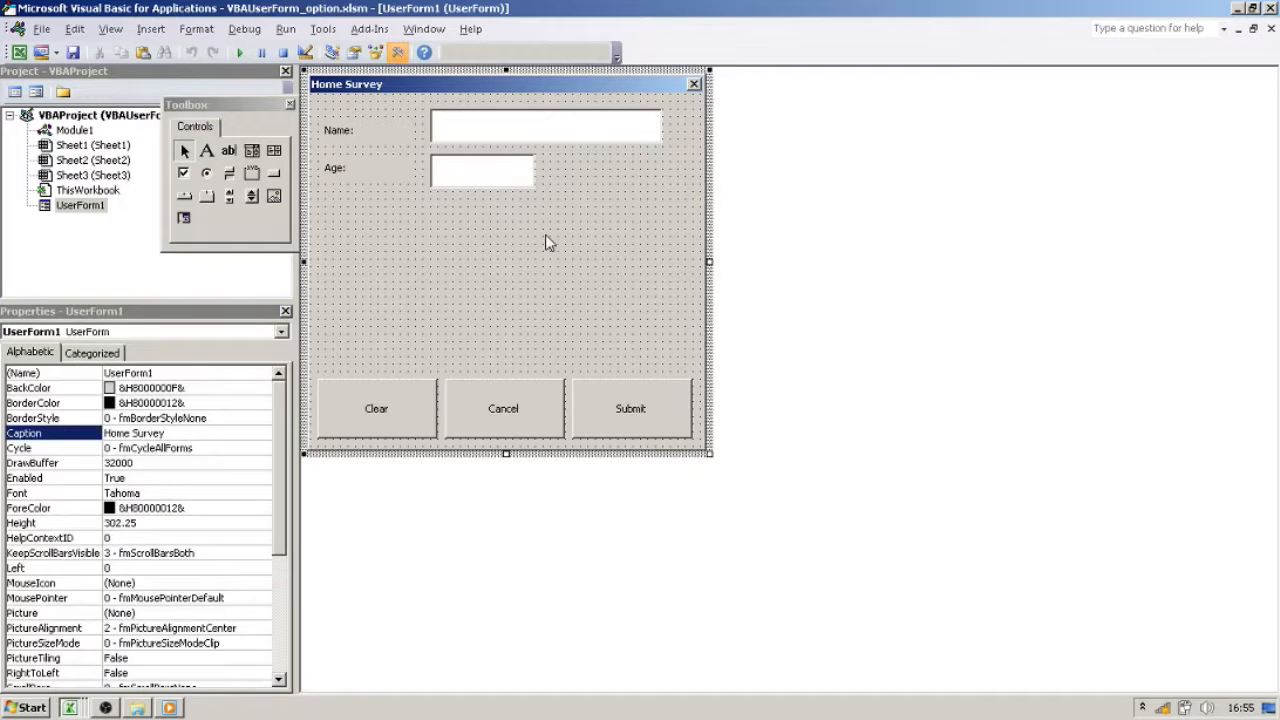
Set the Name label's Top property to 22.
{"action": "left_click", "coordinate": [375, 129]}
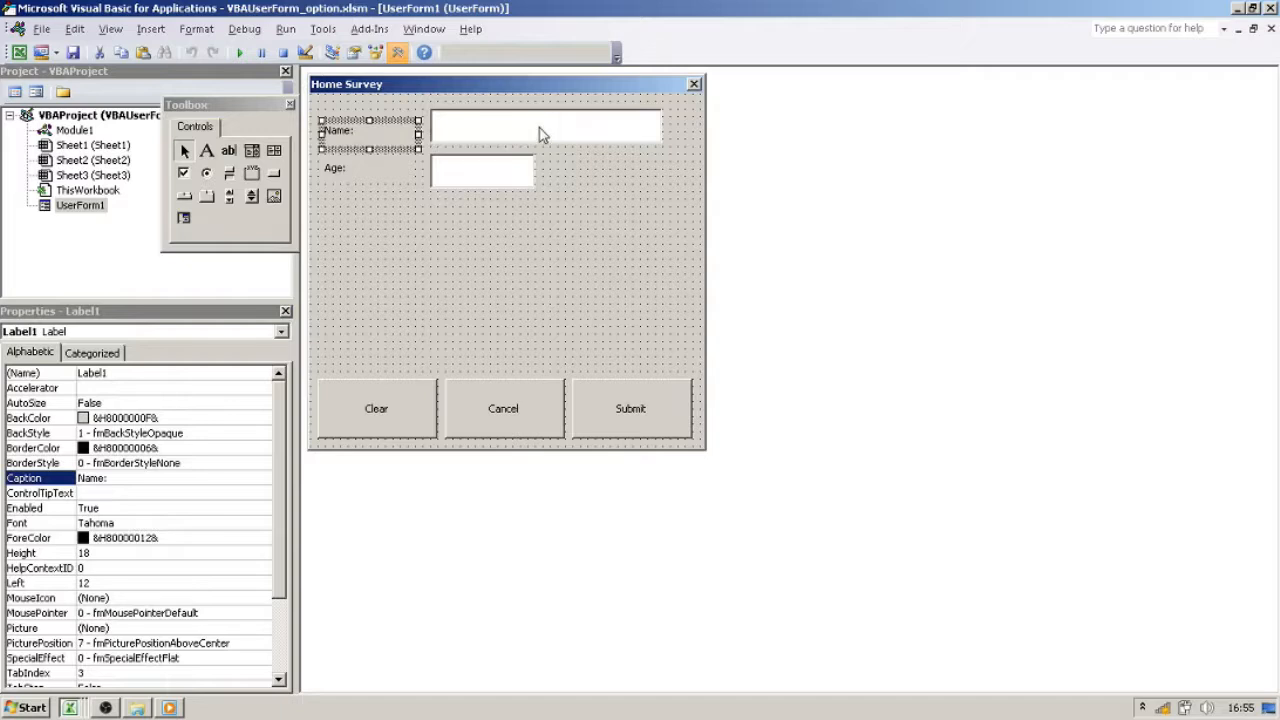
{"action": "left_click", "coordinate": [284, 590]}
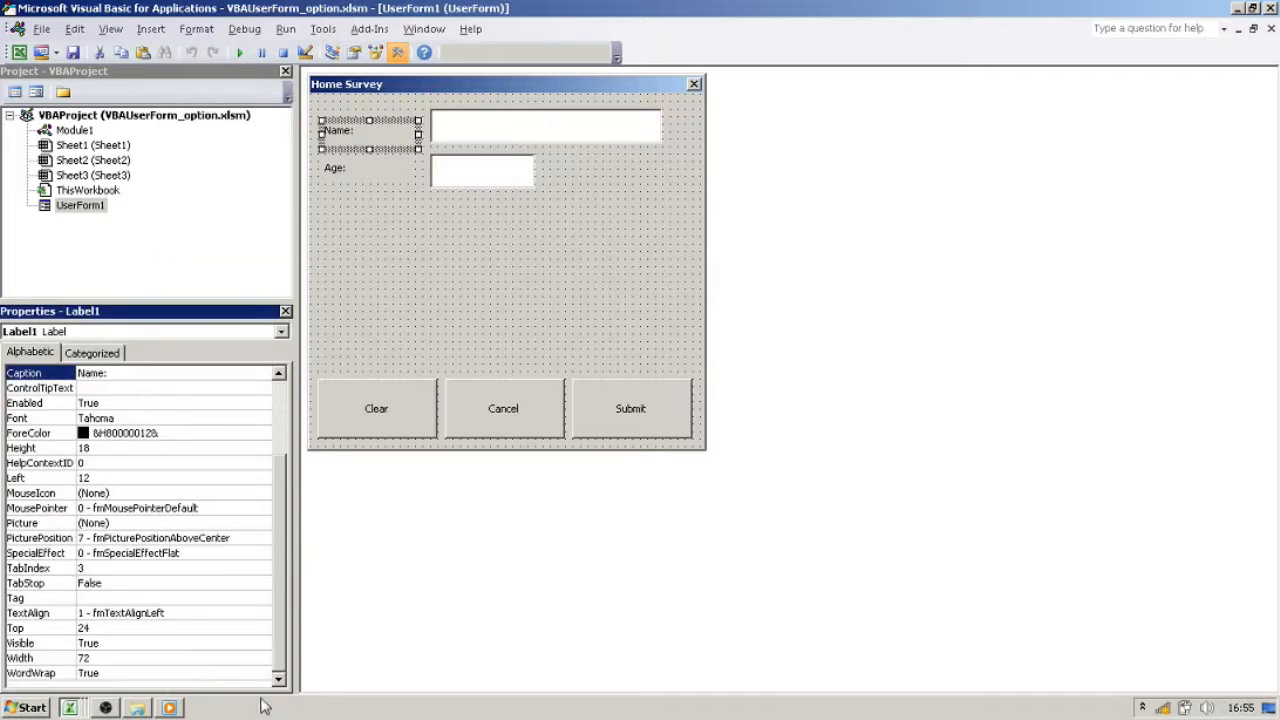
{"action": "left_click", "coordinate": [110, 658]}
{"action": "left_click", "coordinate": [95, 628]}
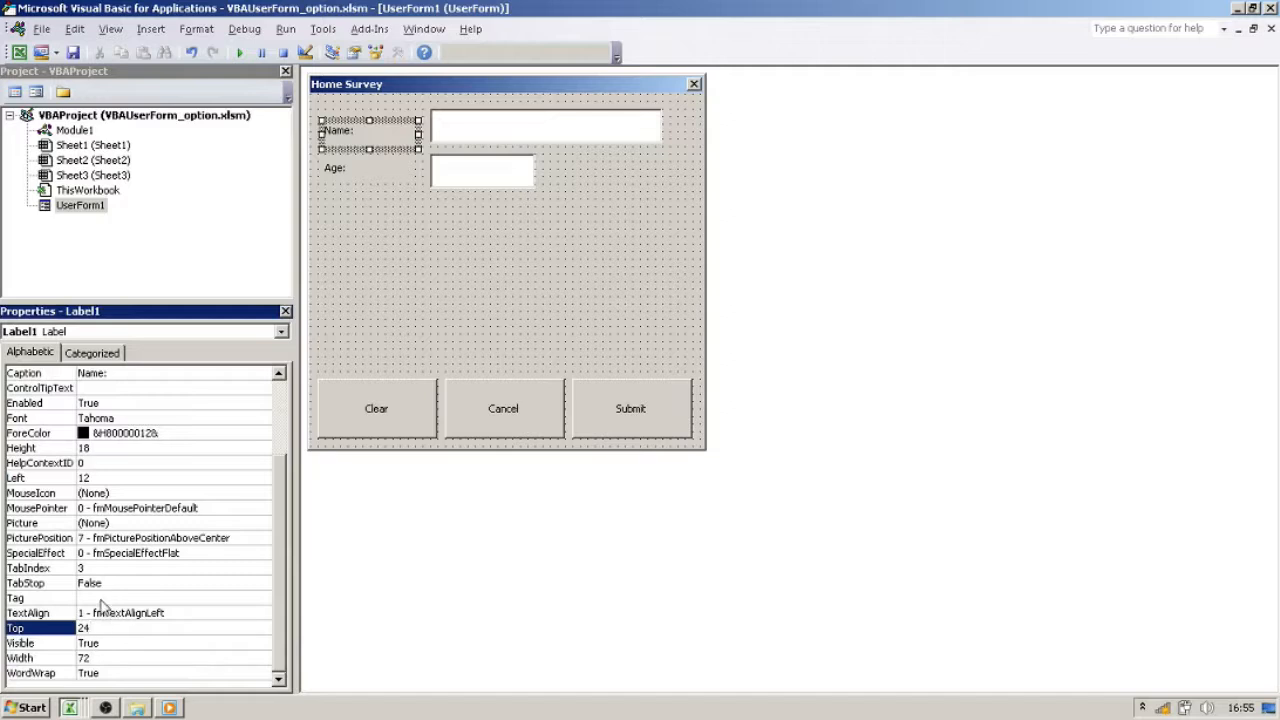
{"action": "type", "text": "2"}
{"action": "key", "text": "Return"}
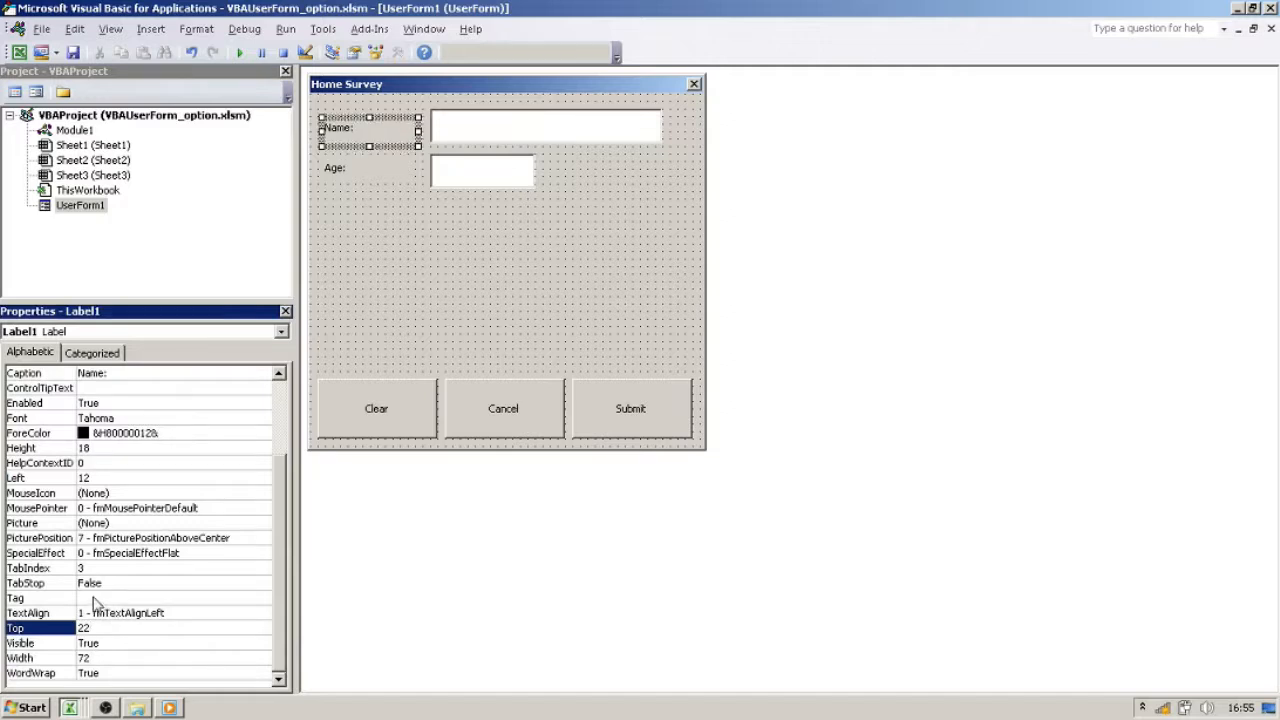
Set the Age label's Top property to 56.
{"action": "left_click", "coordinate": [385, 180]}
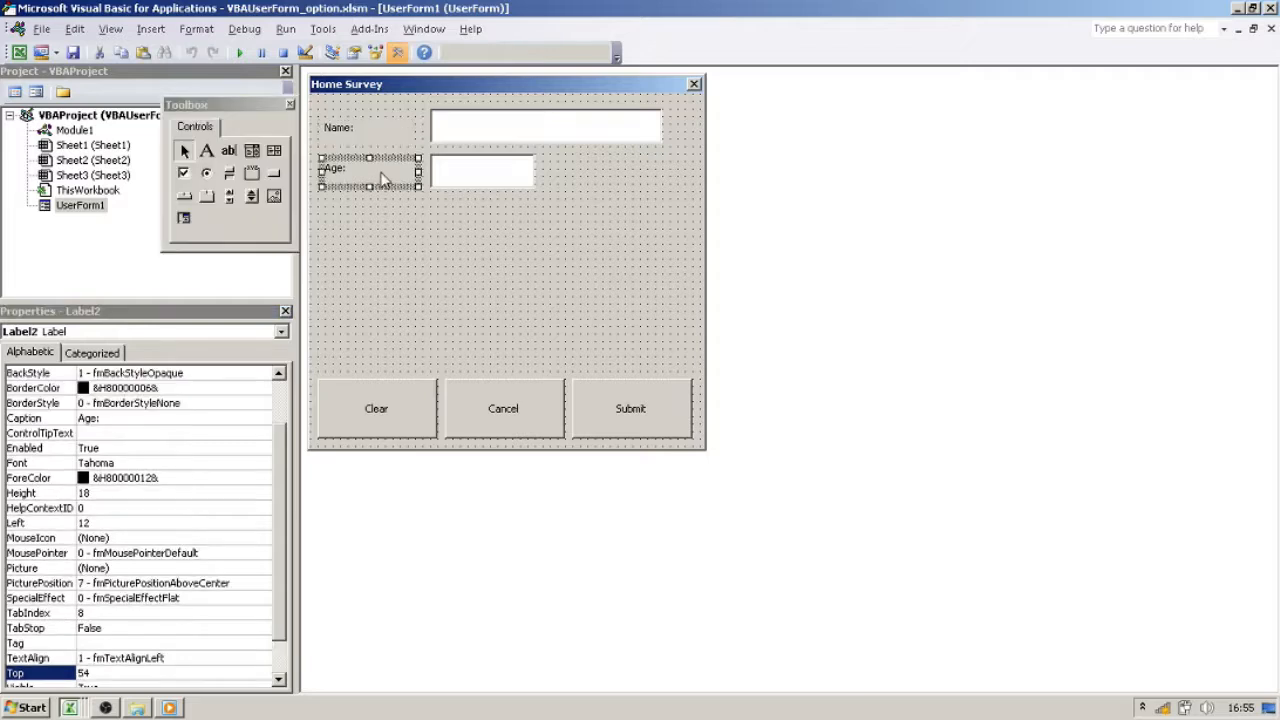
{"action": "left_click", "coordinate": [125, 672]}
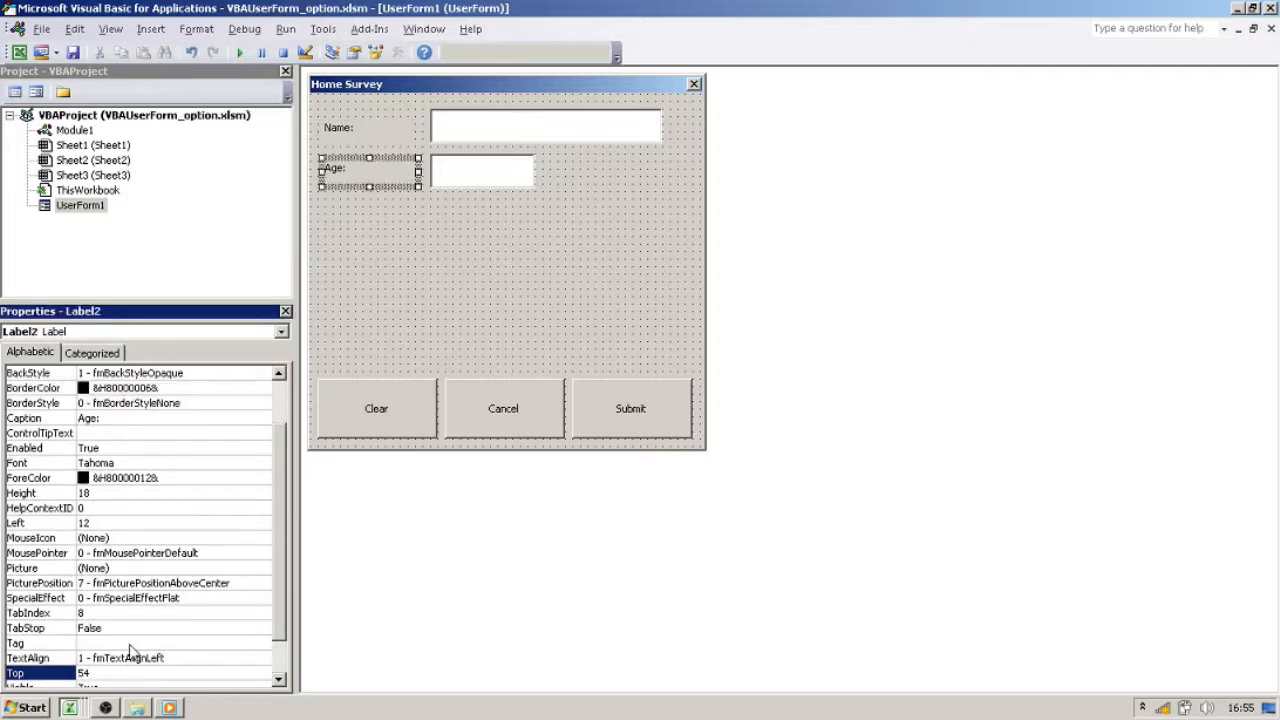
{"action": "type", "text": "6"}
{"action": "key", "text": "Return"}
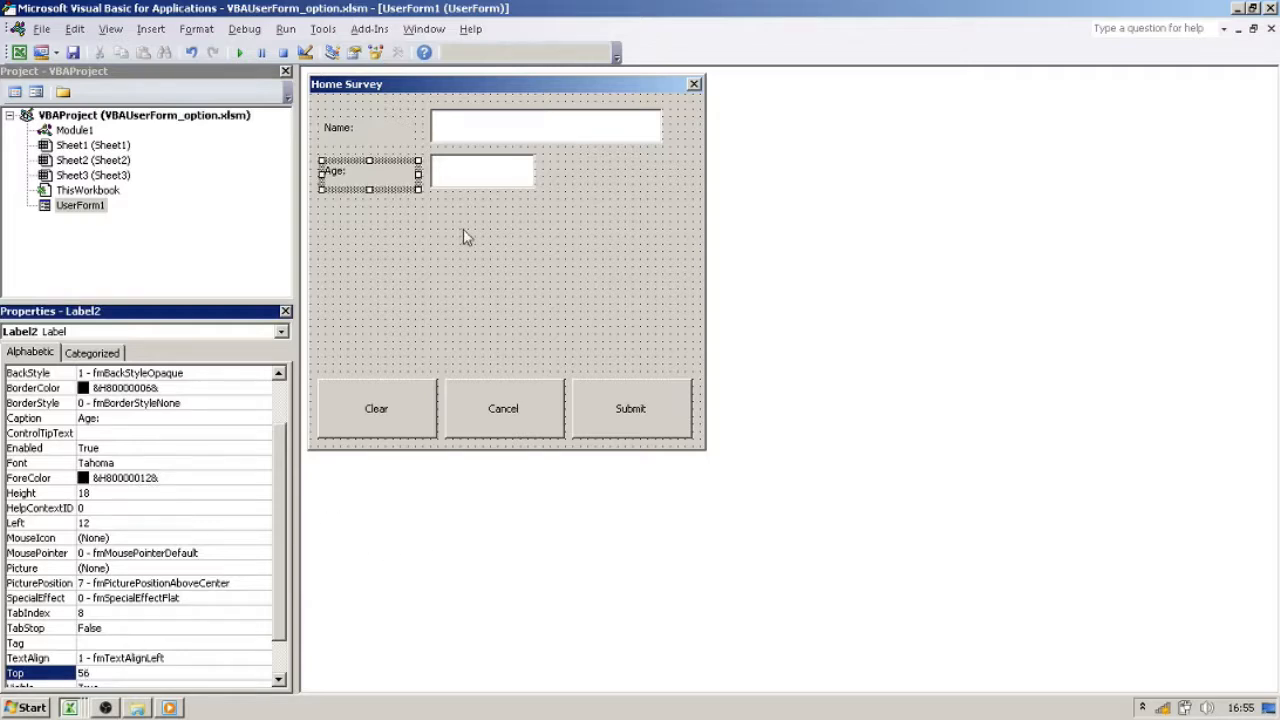
{"action": "left_click", "coordinate": [478, 262]}
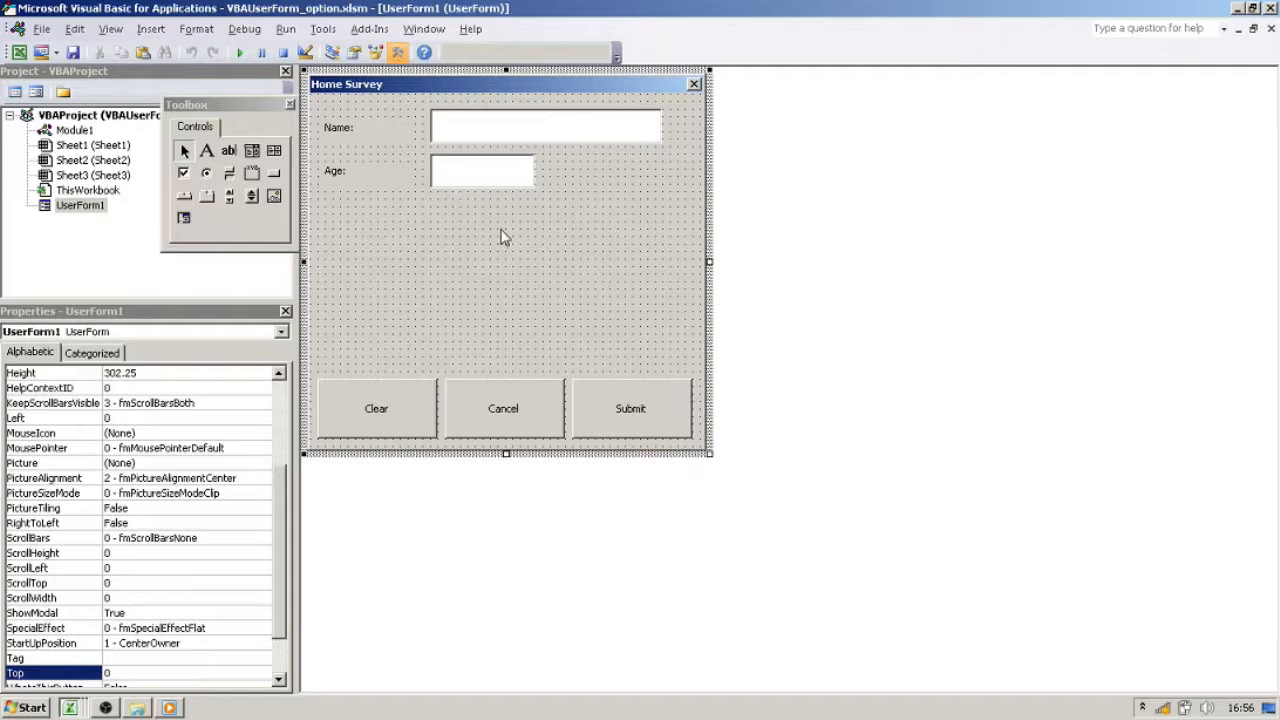
{"action": "left_click", "coordinate": [253, 175]}
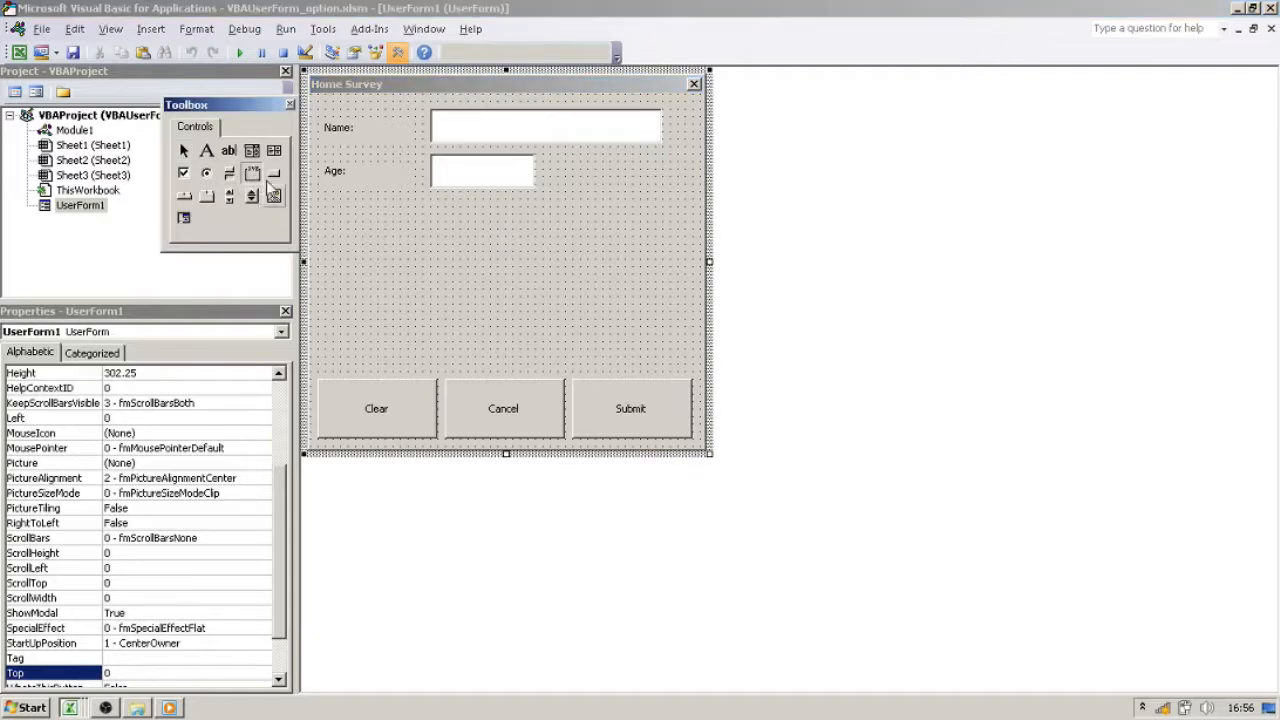
{"action": "left_click_drag", "start_coordinate": [436, 199], "coordinate": [551, 265]}
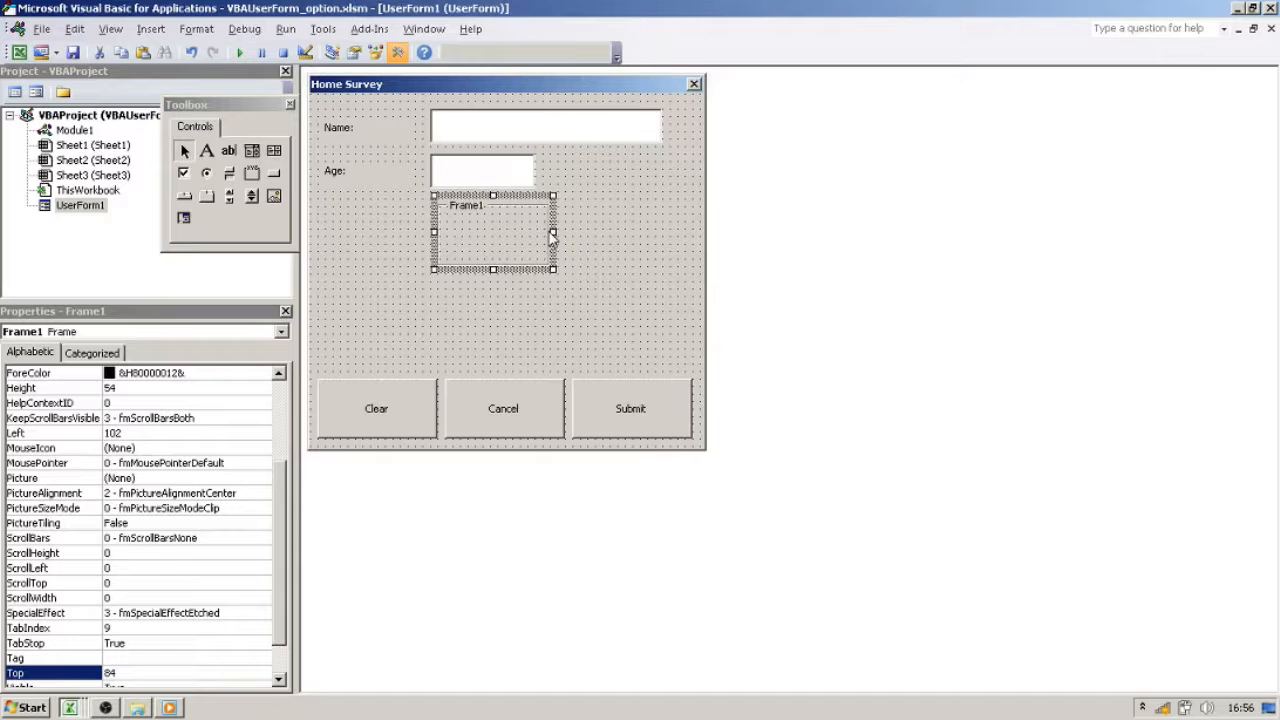
{"action": "key", "text": "Delete"}
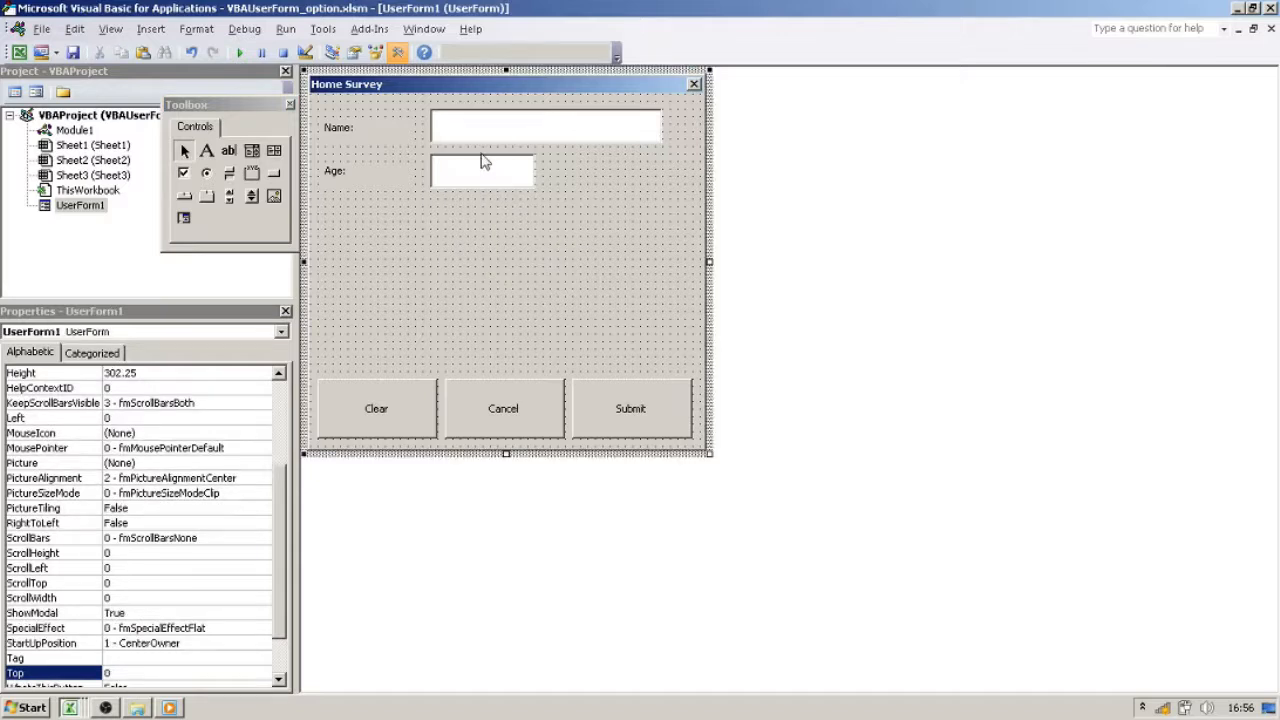
Draw a frame about 54 high beneath the Age text box, spanning the Name box's width, and set its Caption to "Sex:".
{"action": "left_click", "coordinate": [252, 174]}
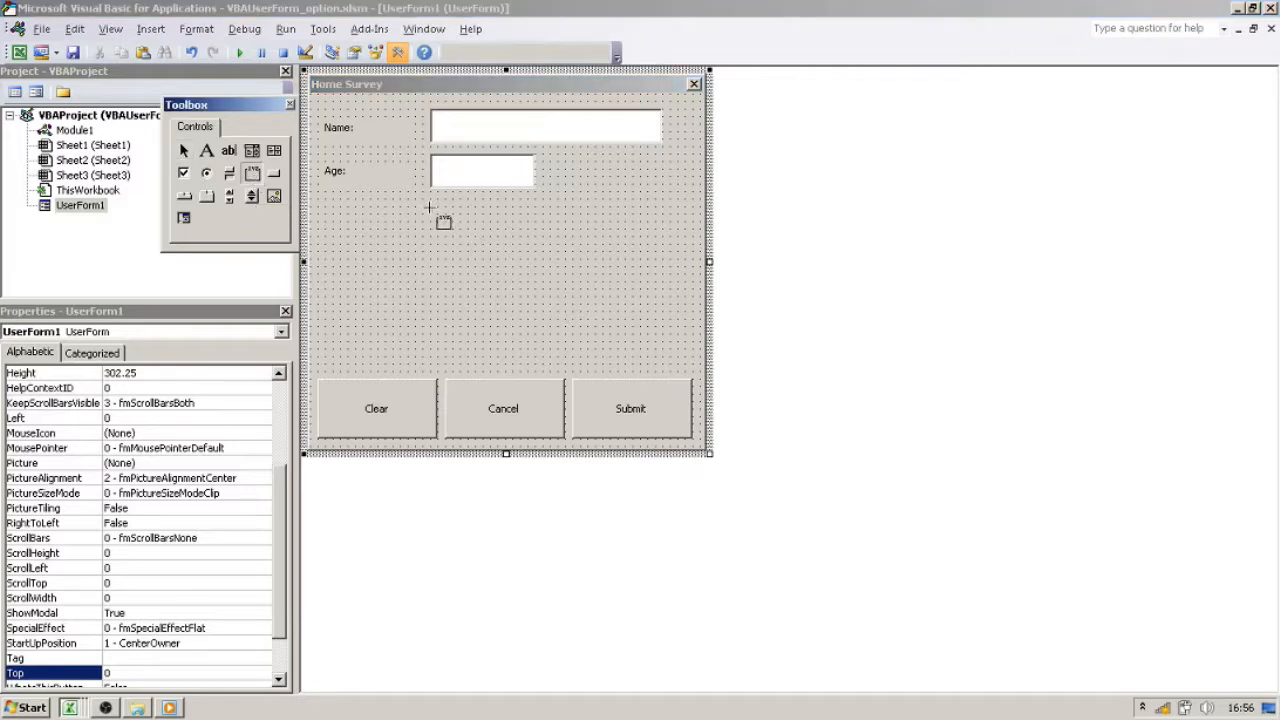
{"action": "left_click_drag", "start_coordinate": [433, 205], "coordinate": [672, 277]}
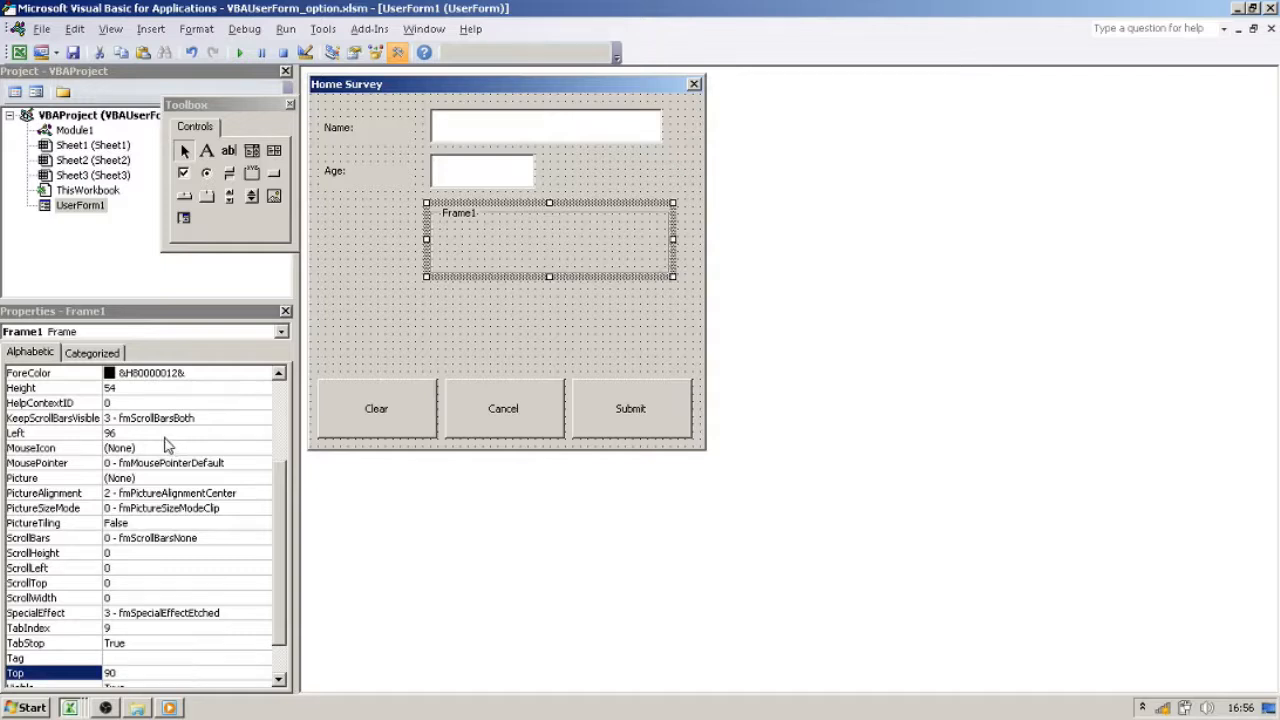
{"action": "left_click_drag", "start_coordinate": [286, 560], "coordinate": [283, 505]}
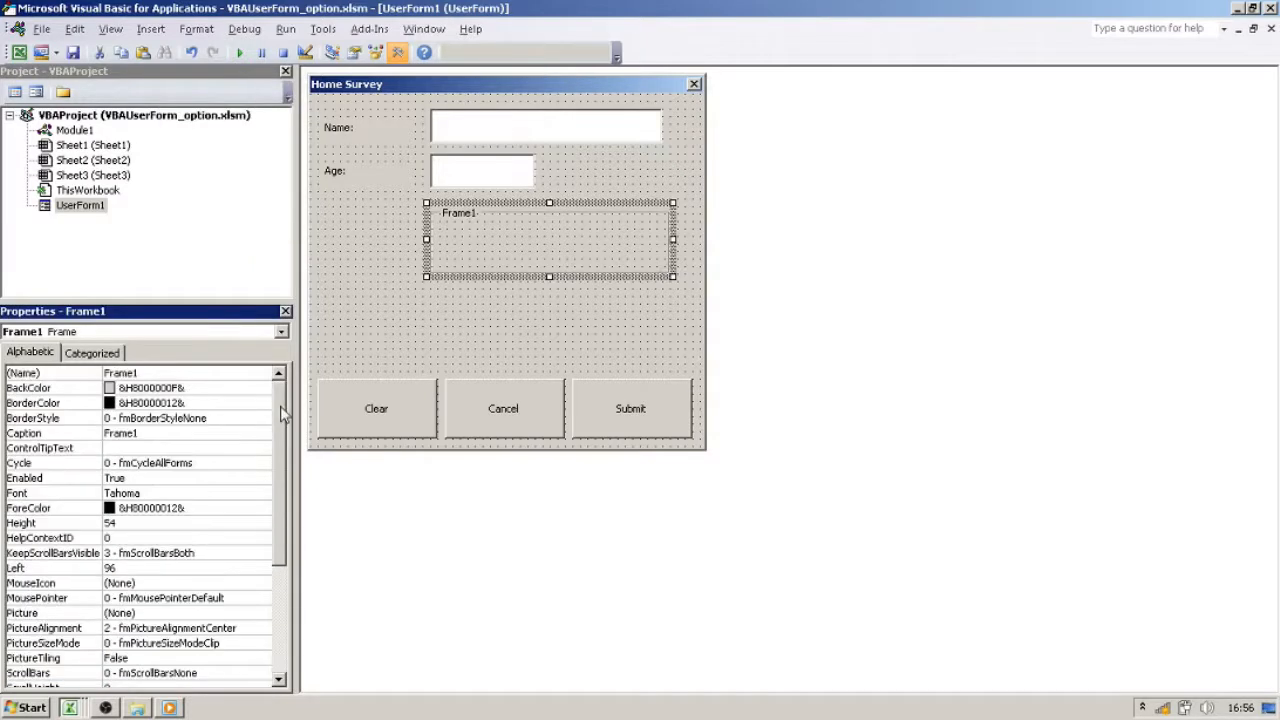
{"action": "left_click", "coordinate": [145, 433]}
{"action": "double_click", "coordinate": [145, 433]}
{"action": "type", "text": "Sex:"}
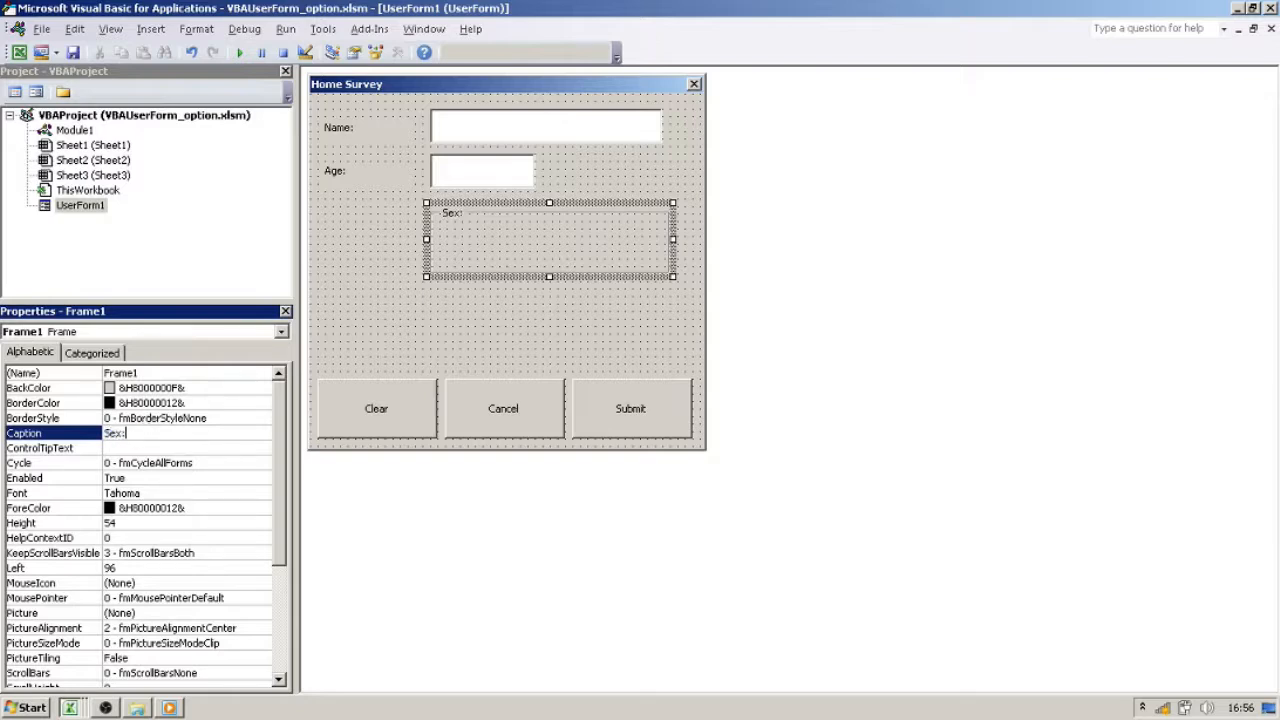
{"action": "left_click", "coordinate": [496, 336]}
{"action": "left_click", "coordinate": [481, 270]}
{"action": "left_click", "coordinate": [505, 315]}
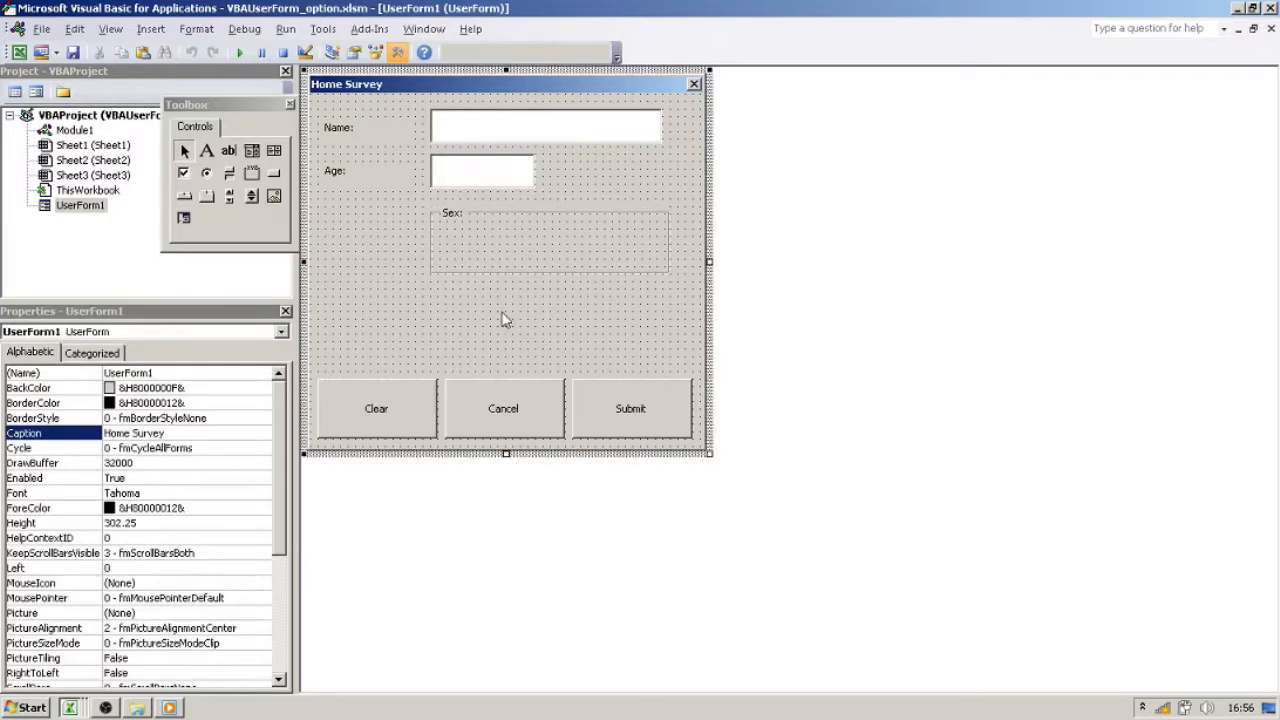
Widen the Sex frame so its left edge lines up with the Name and Age labels at Left 12.
{"action": "left_click", "coordinate": [455, 238]}
{"action": "left_click_drag", "start_coordinate": [427, 239], "coordinate": [325, 232]}
{"action": "left_click", "coordinate": [504, 318]}
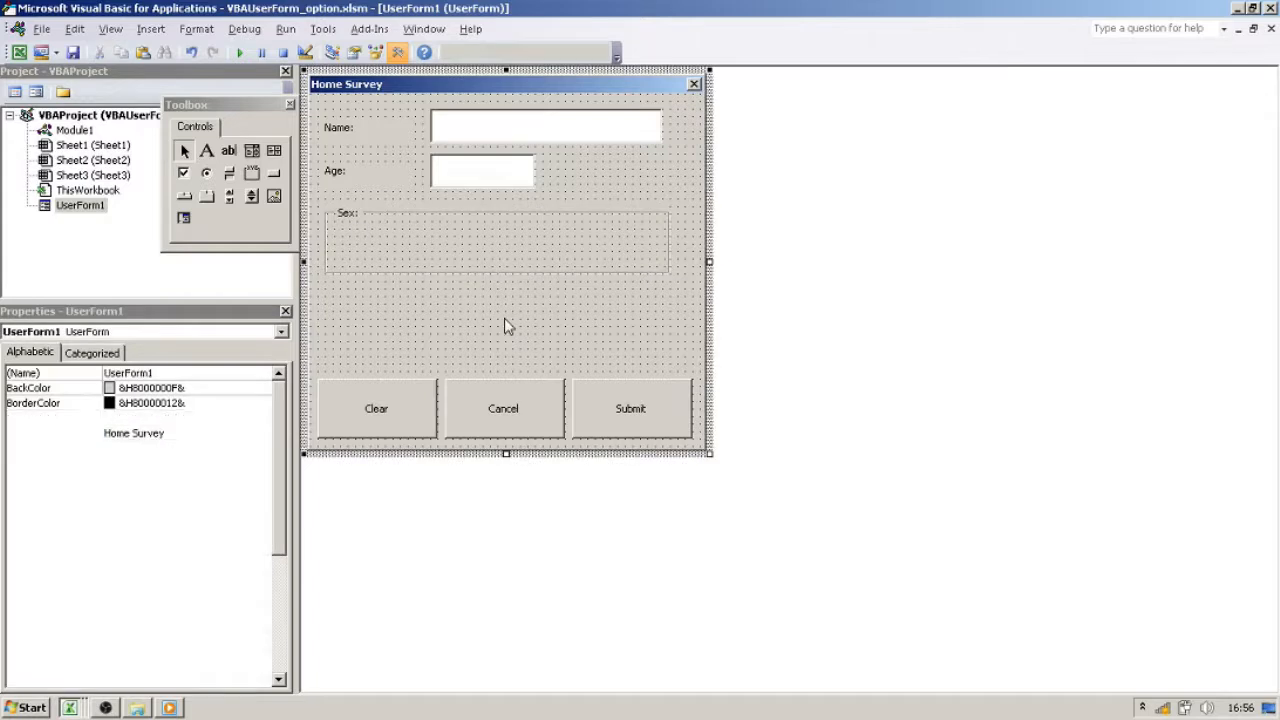
{"action": "left_click", "coordinate": [659, 229]}
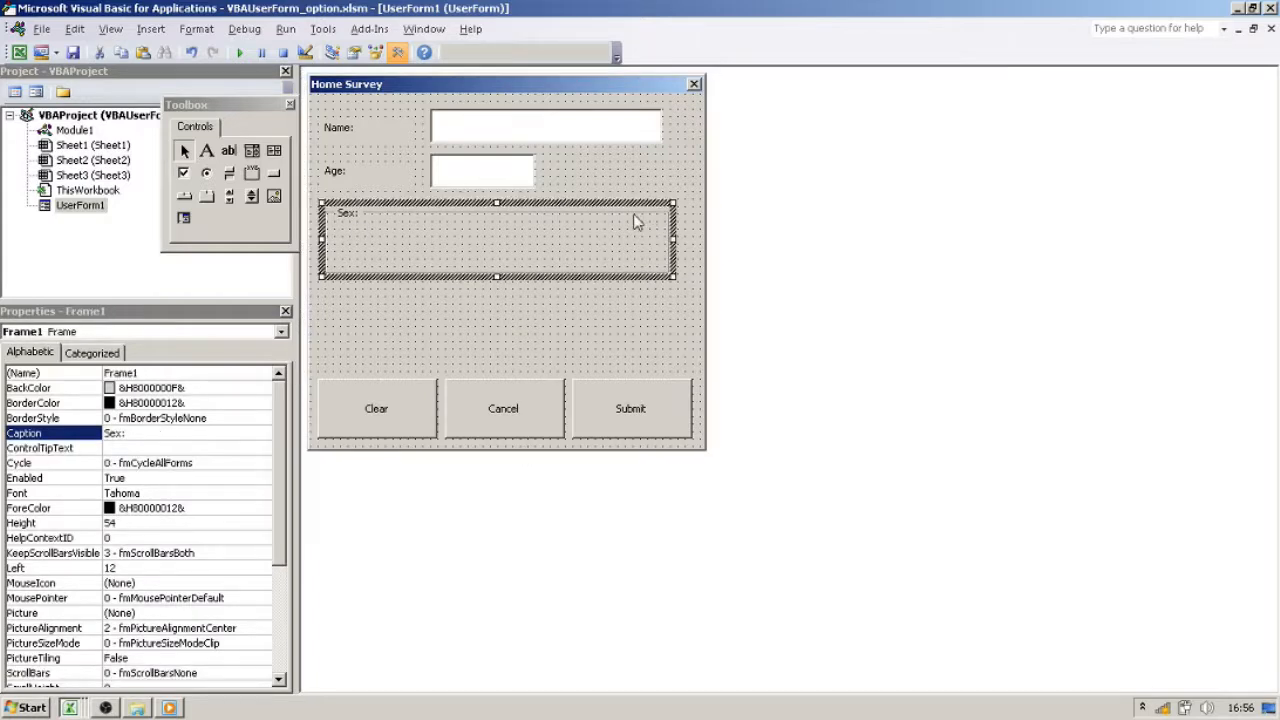
{"action": "left_click", "coordinate": [497, 336]}
Add a label captioned "Male:" inside the Sex frame and place it just under the frame's title.
{"action": "left_click", "coordinate": [206, 150]}
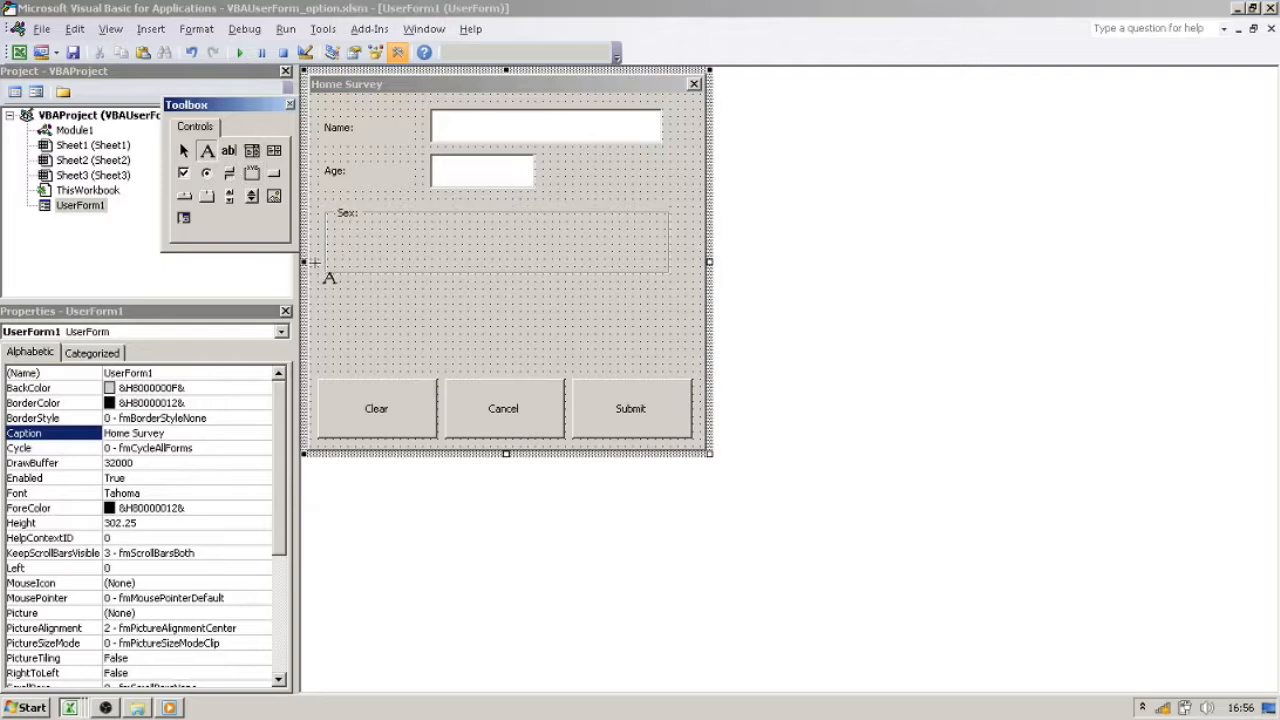
{"action": "left_click", "coordinate": [338, 254]}
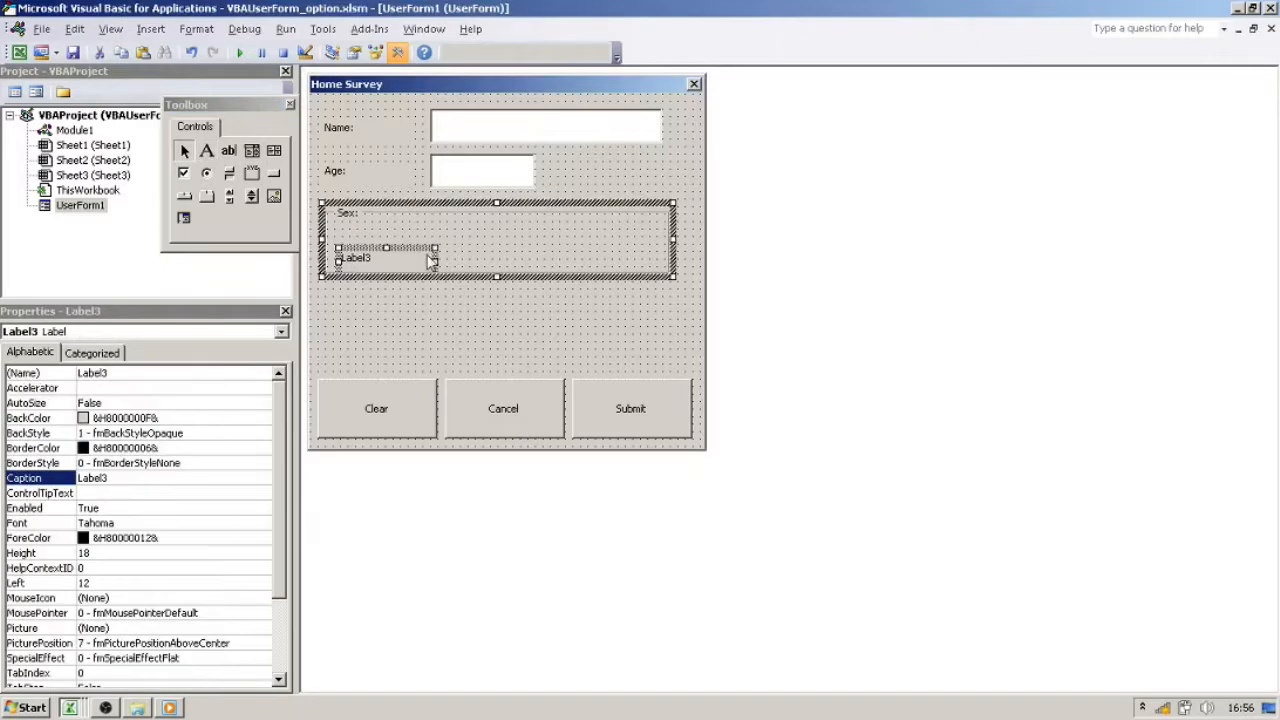
{"action": "left_click", "coordinate": [118, 478]}
{"action": "type", "text": "Mal"}
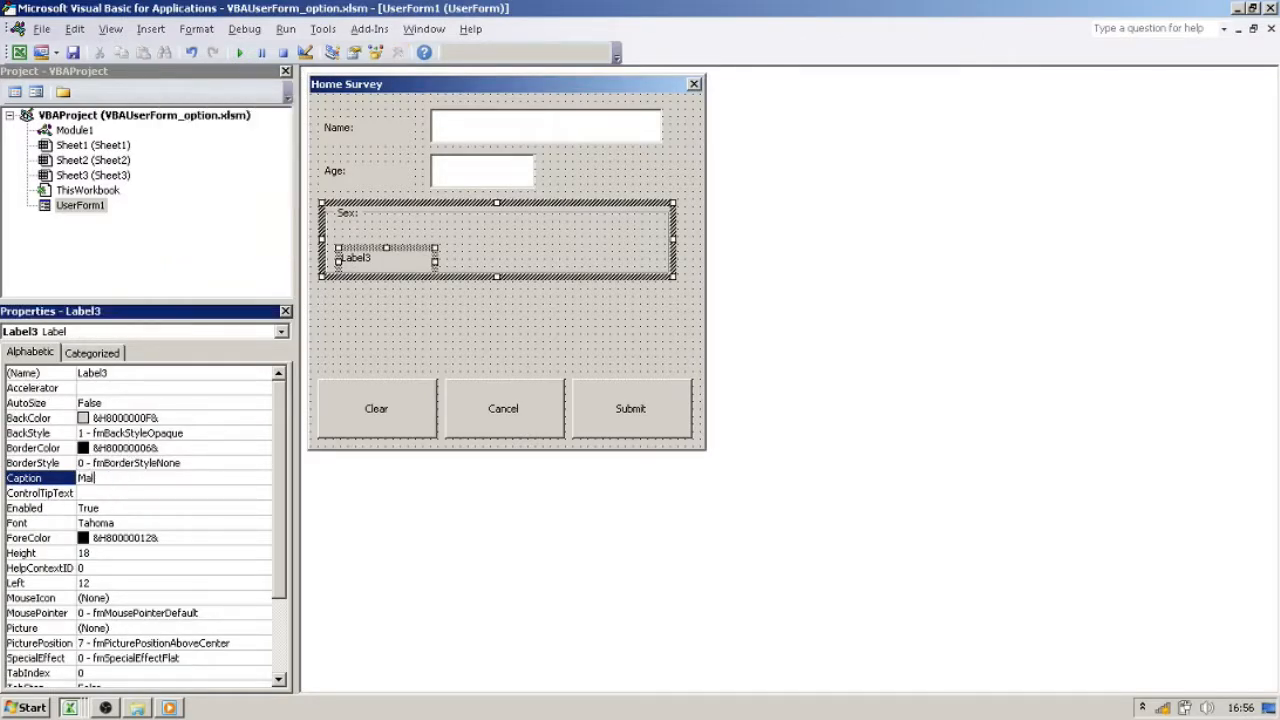
{"action": "type", "text": "e:"}
{"action": "left_click", "coordinate": [450, 308]}
{"action": "left_click", "coordinate": [378, 259]}
{"action": "left_click_drag", "start_coordinate": [398, 260], "coordinate": [405, 226]}
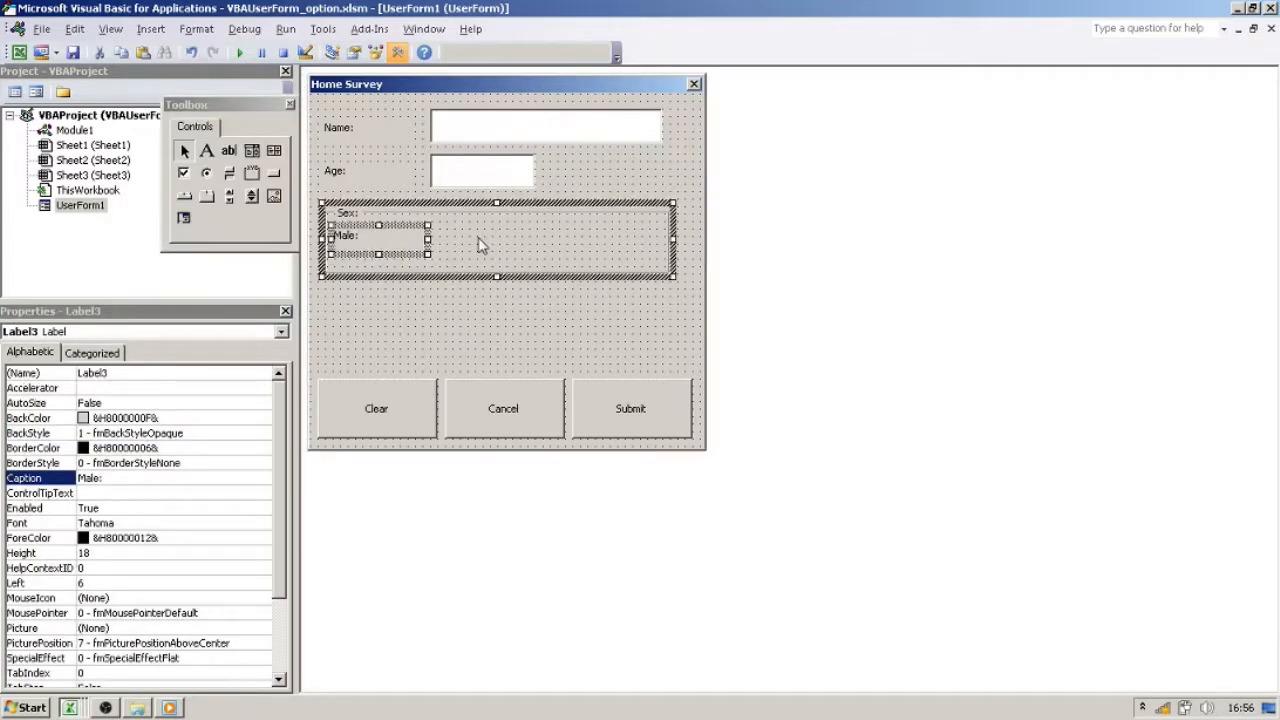
Duplicate the Male label, place the copy at about Left 150 in the same row, and set its Caption to "Female:".
{"action": "key", "text": "ctrl+c"}
{"action": "key", "text": "ctrl+v"}
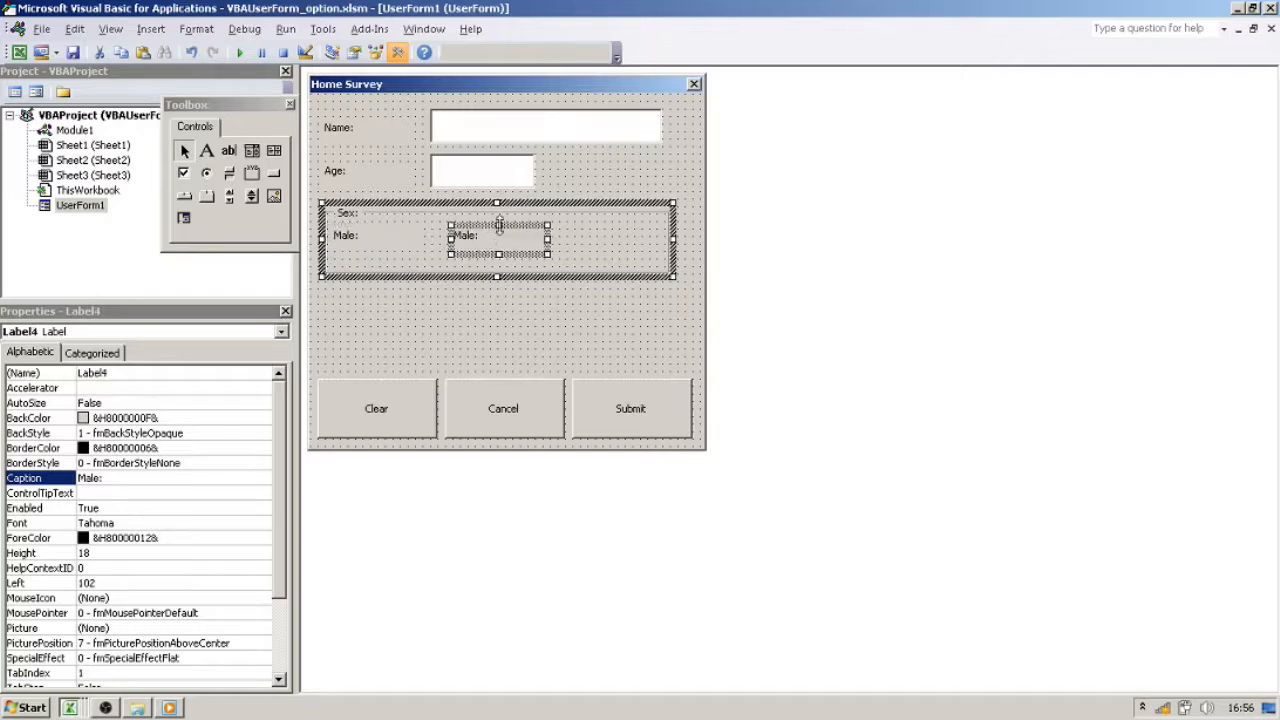
{"action": "left_click_drag", "start_coordinate": [511, 224], "coordinate": [568, 225]}
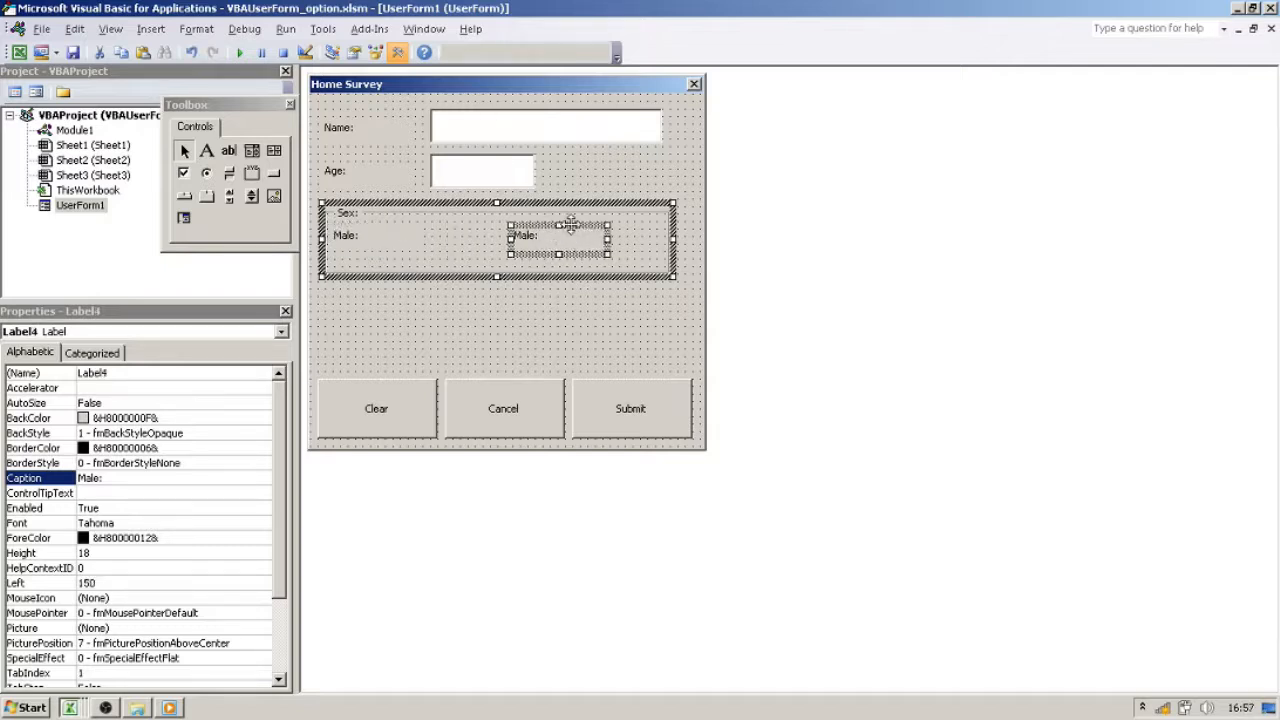
{"action": "left_click", "coordinate": [114, 479]}
{"action": "double_click", "coordinate": [114, 479]}
{"action": "type", "text": "Fem"}
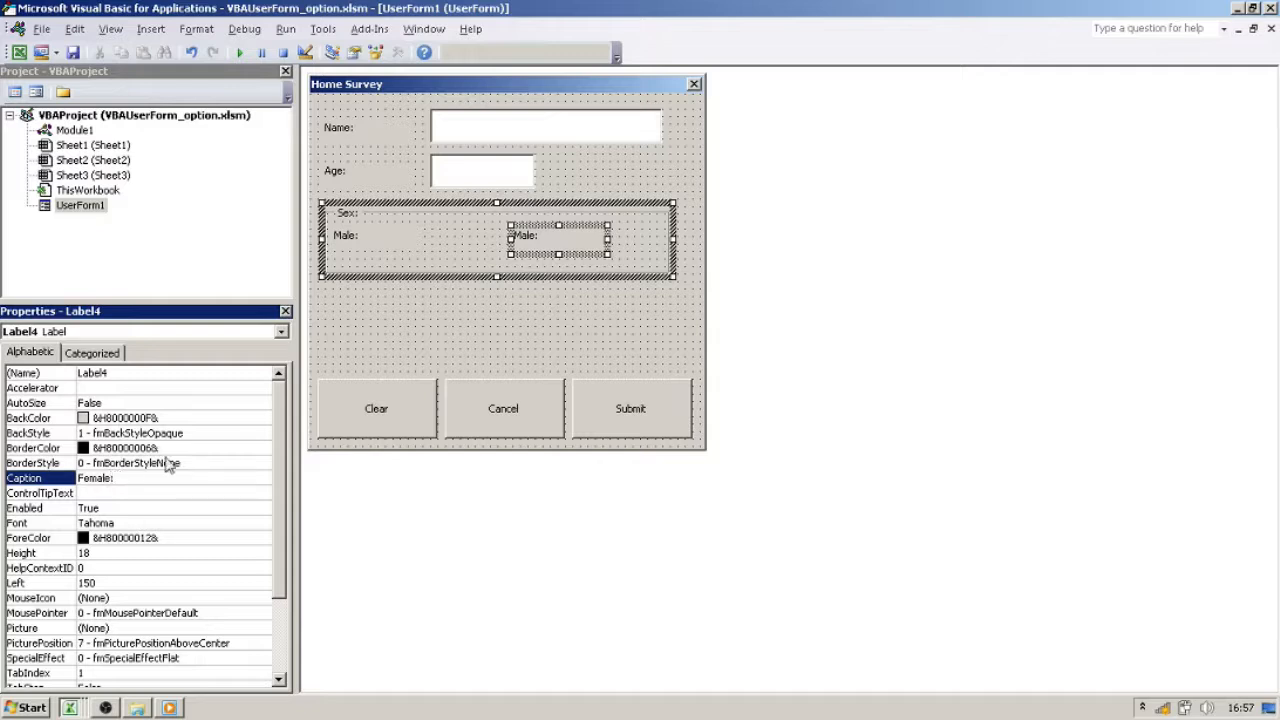
{"action": "left_click", "coordinate": [441, 350]}
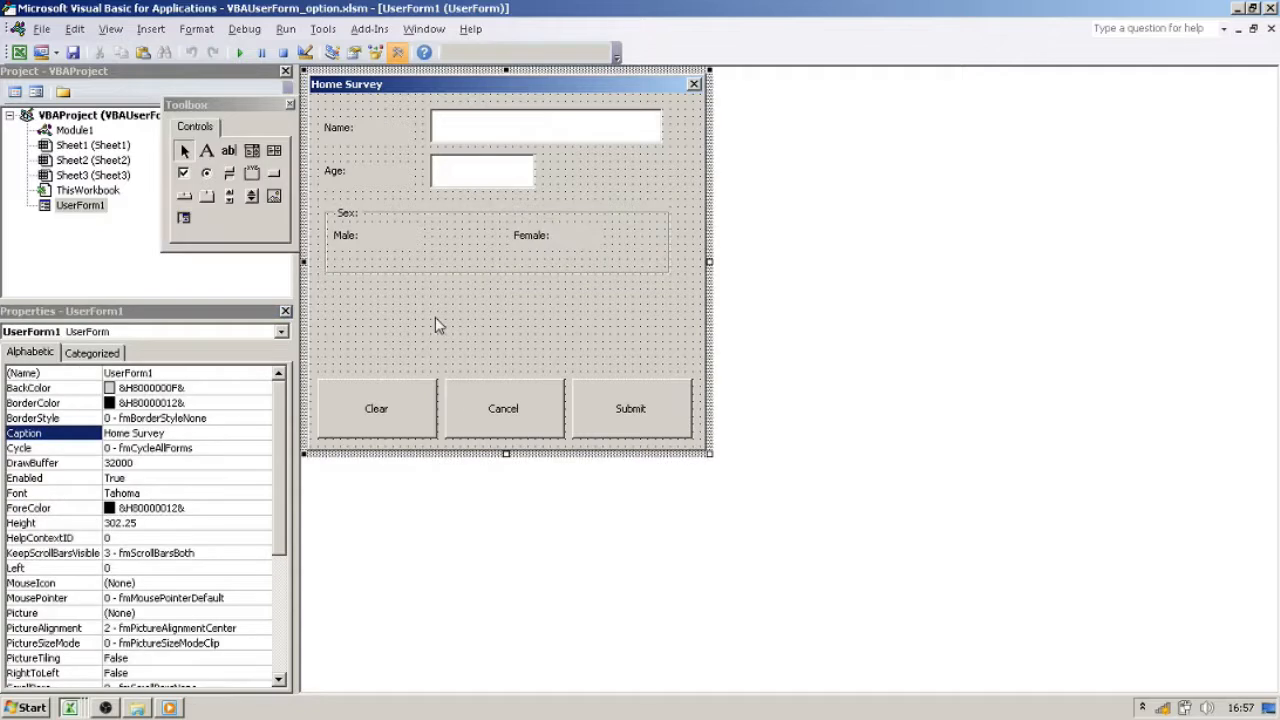
Set the Top property of both the Male and Female labels to 16.
{"action": "left_click", "coordinate": [381, 237]}
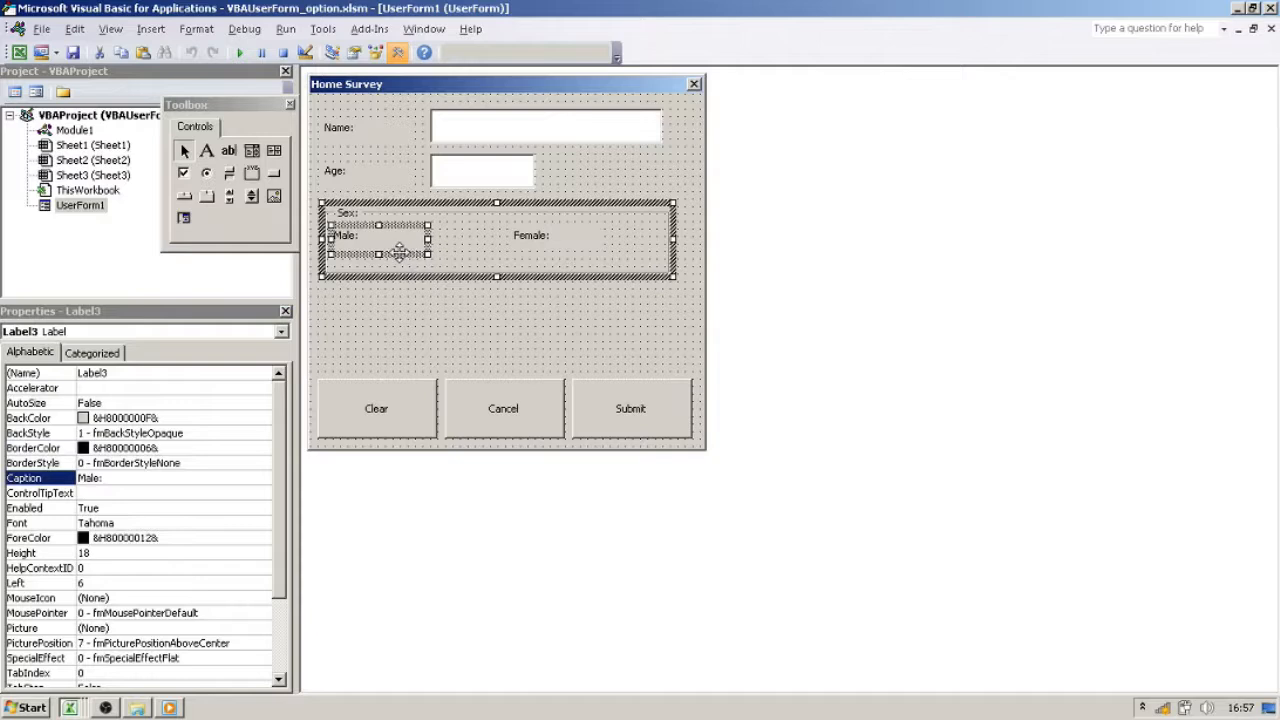
{"action": "left_click", "coordinate": [536, 236], "text": "ctrl"}
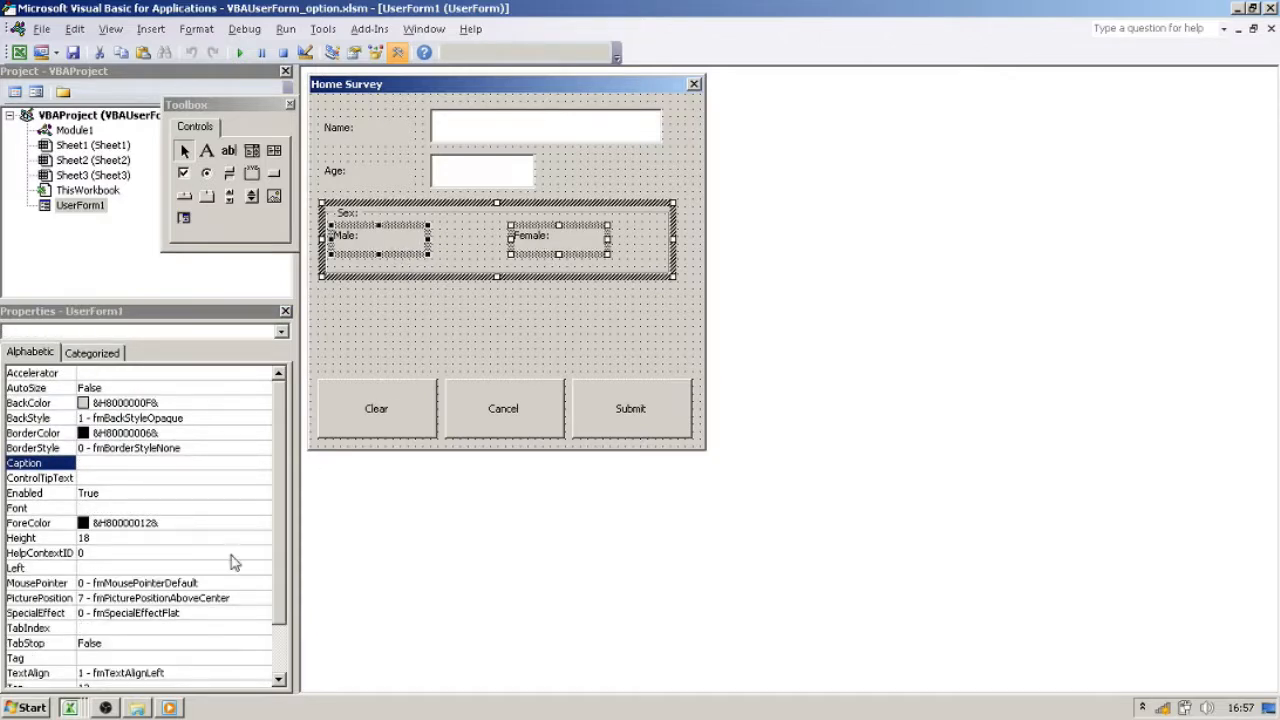
{"action": "left_click", "coordinate": [284, 505]}
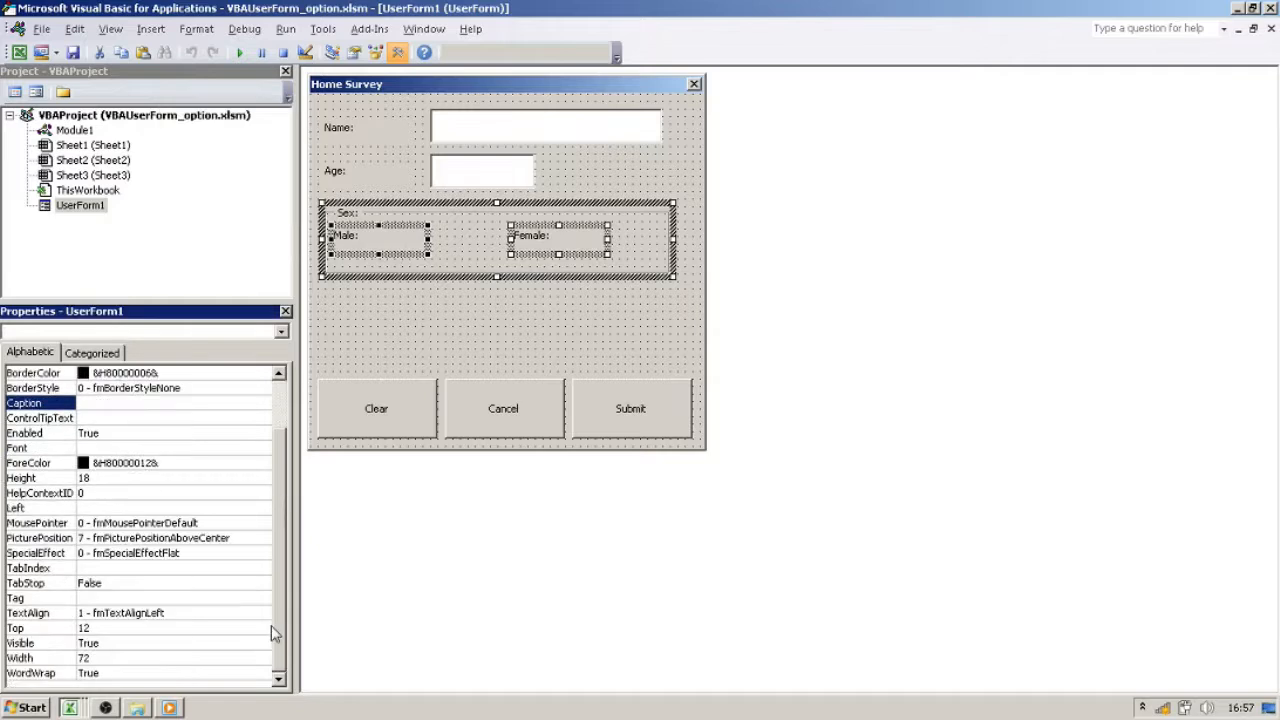
{"action": "left_click", "coordinate": [117, 627]}
{"action": "double_click", "coordinate": [117, 627]}
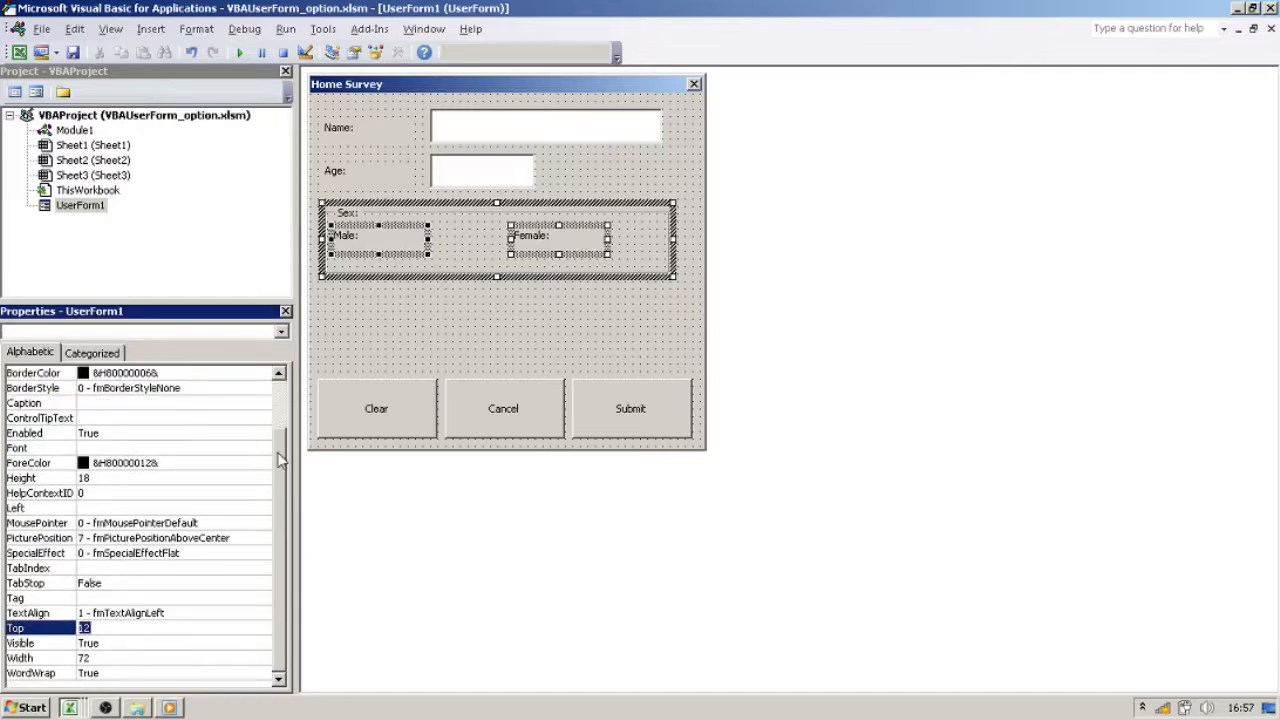
{"action": "type", "text": "16"}
{"action": "key", "text": "Return"}
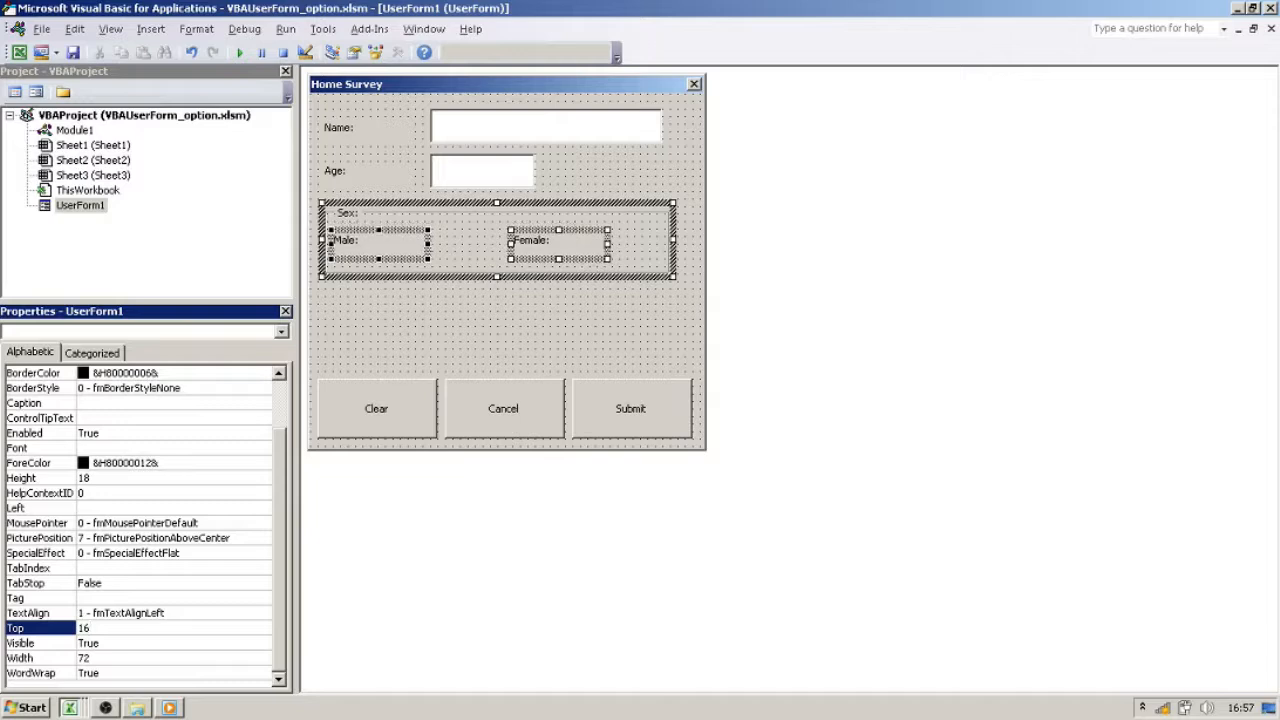
{"action": "left_click", "coordinate": [533, 305]}
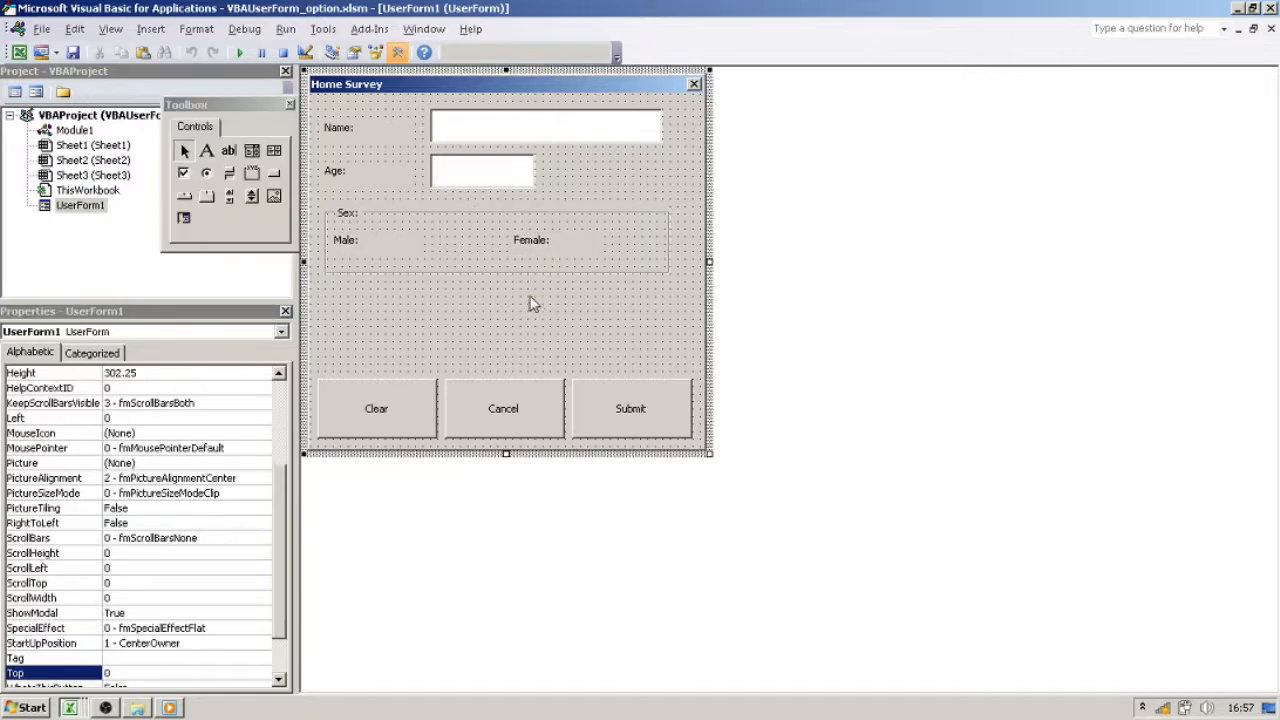
Shift the Male label slightly right and down within the Sex frame, to Left 12 and Top 18.
{"action": "left_click", "coordinate": [387, 233]}
{"action": "left_click", "coordinate": [400, 233]}
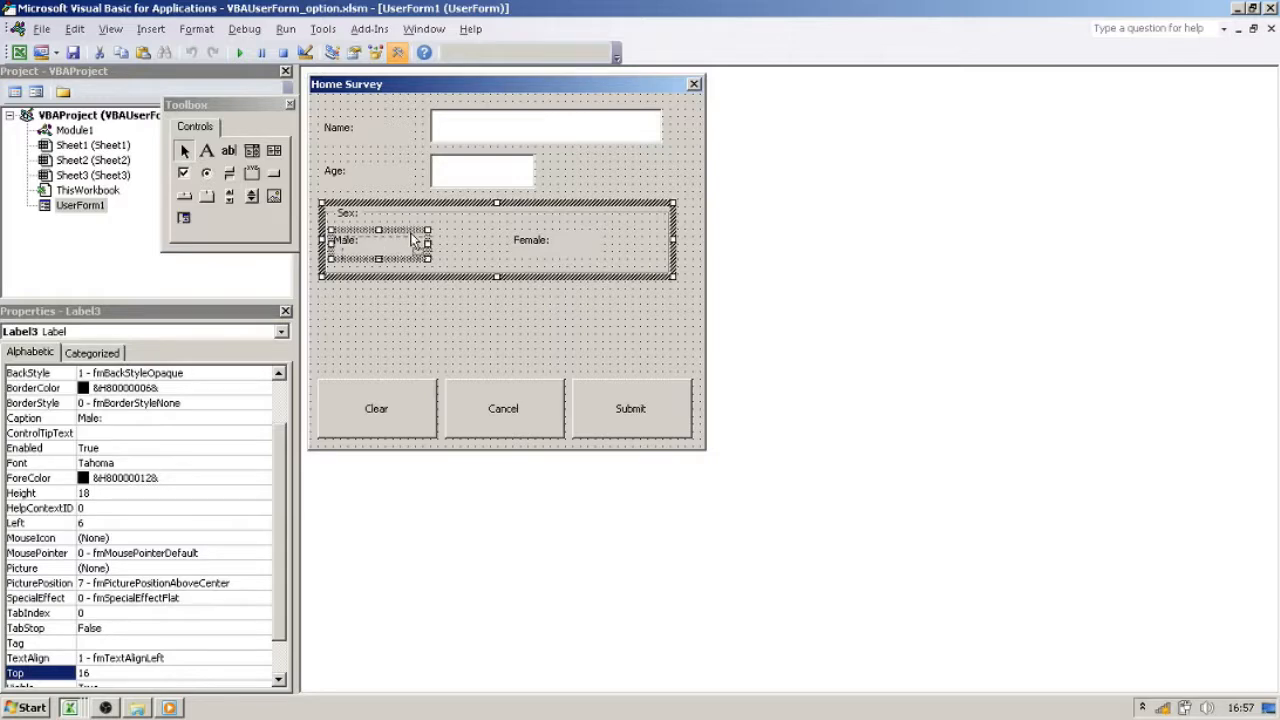
{"action": "left_click_drag", "start_coordinate": [405, 232], "coordinate": [412, 235]}
{"action": "left_click", "coordinate": [445, 323]}
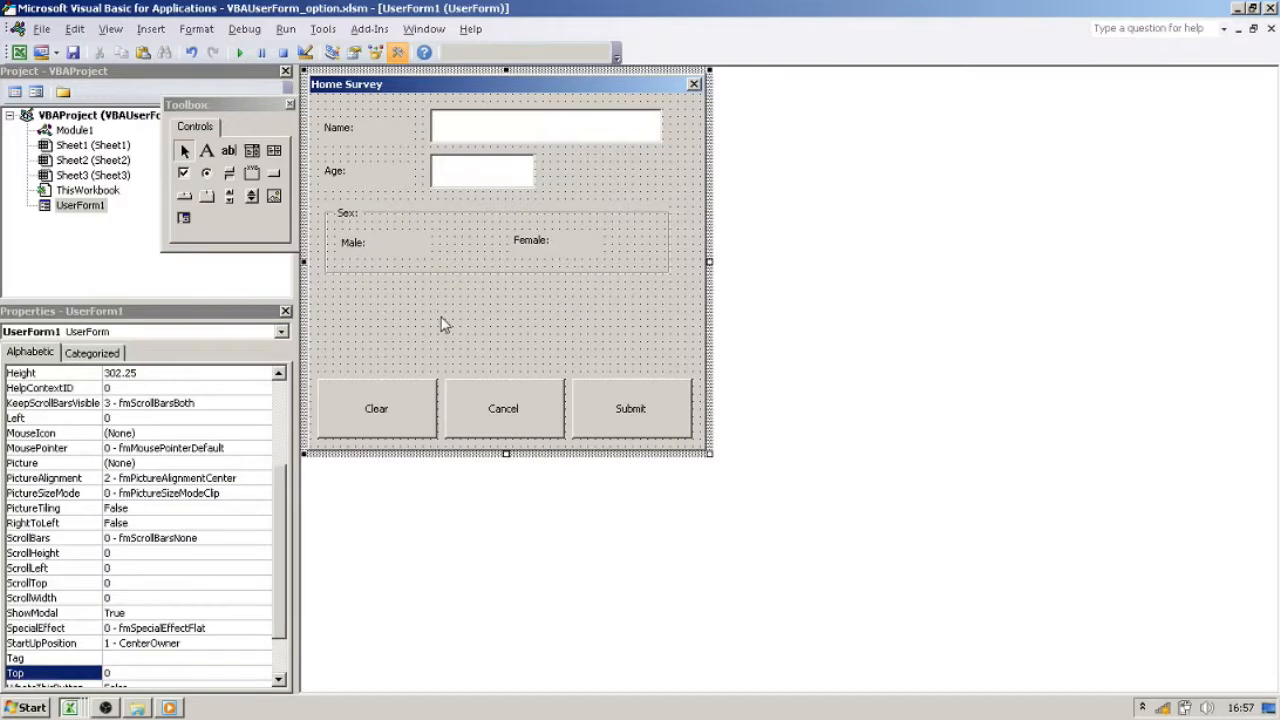
Replace the Male label in the Sex frame with an option button positioned at Left 6 and Top 18.
{"action": "left_click", "coordinate": [207, 177]}
{"action": "left_click_drag", "start_coordinate": [543, 258], "coordinate": [455, 254]}
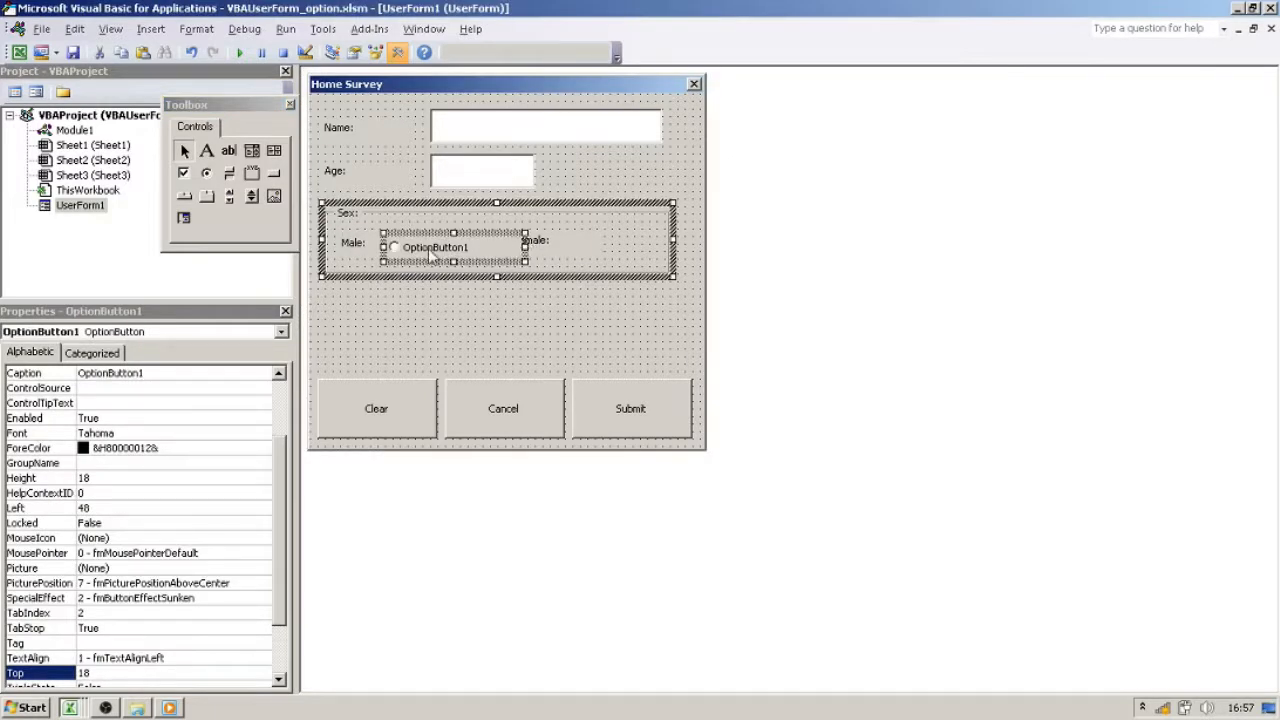
{"action": "left_click", "coordinate": [345, 243]}
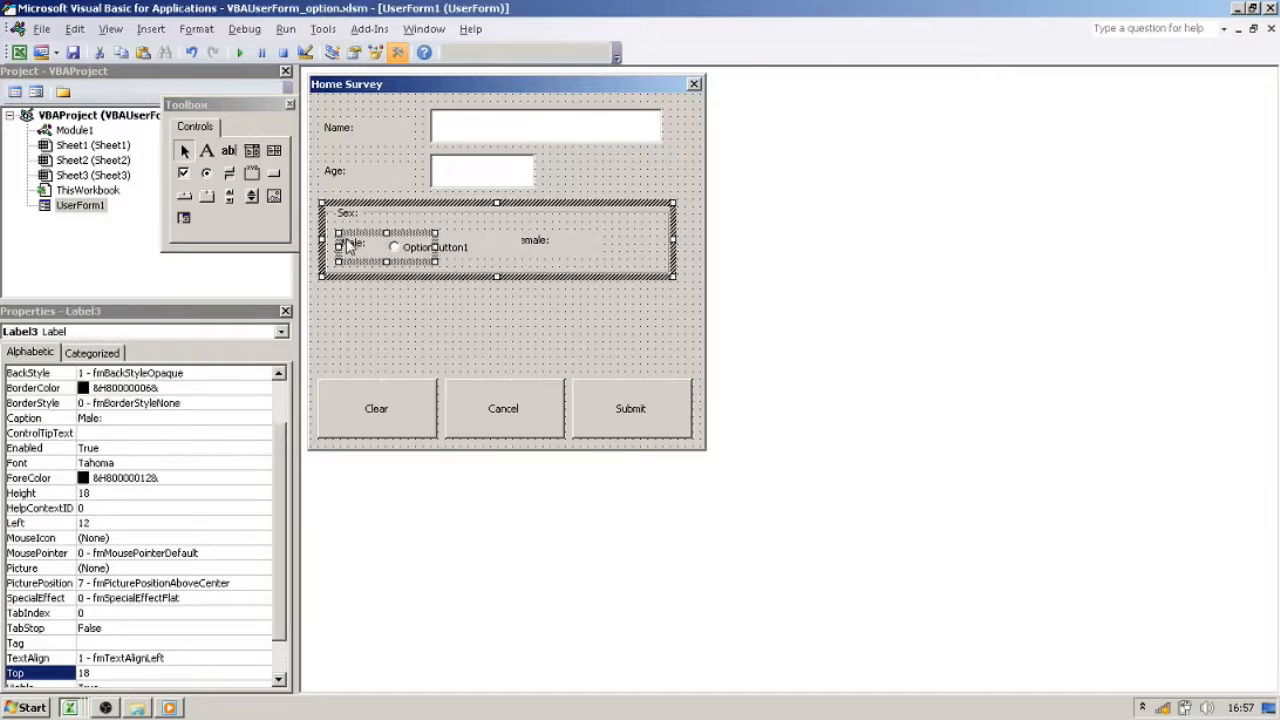
{"action": "key", "text": "Delete"}
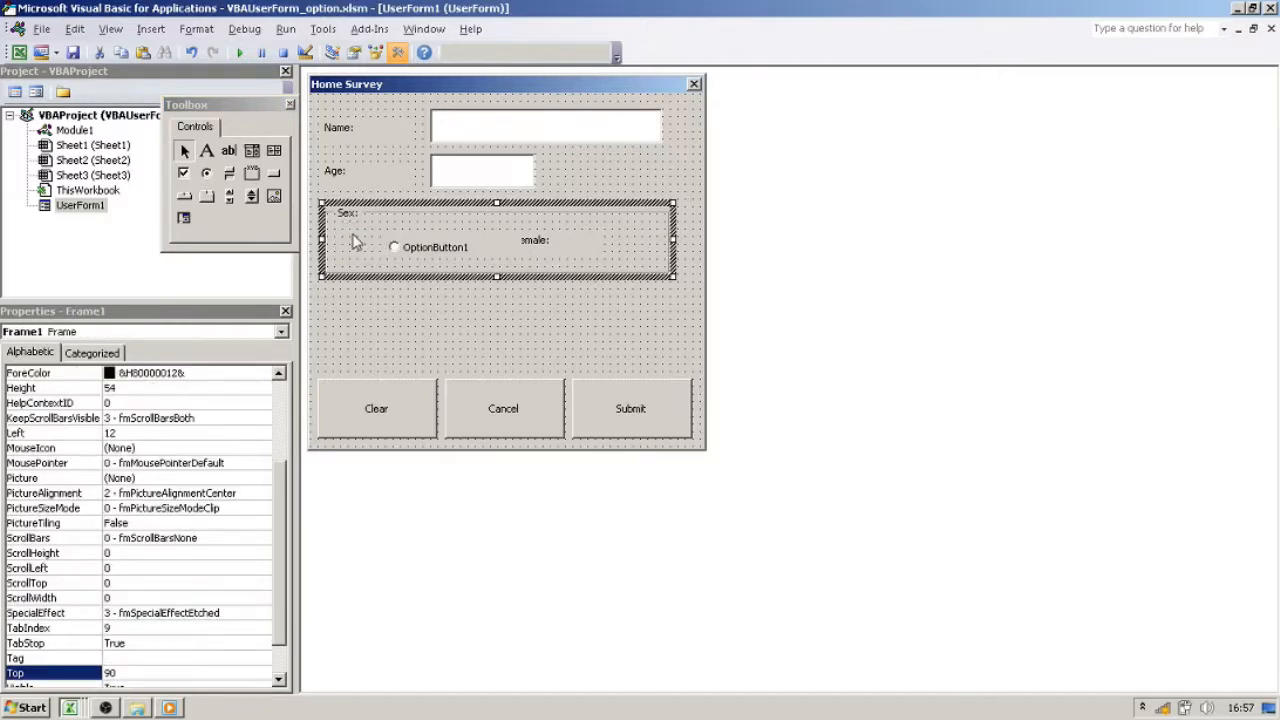
{"action": "left_click", "coordinate": [410, 244]}
{"action": "left_click_drag", "start_coordinate": [427, 230], "coordinate": [375, 230]}
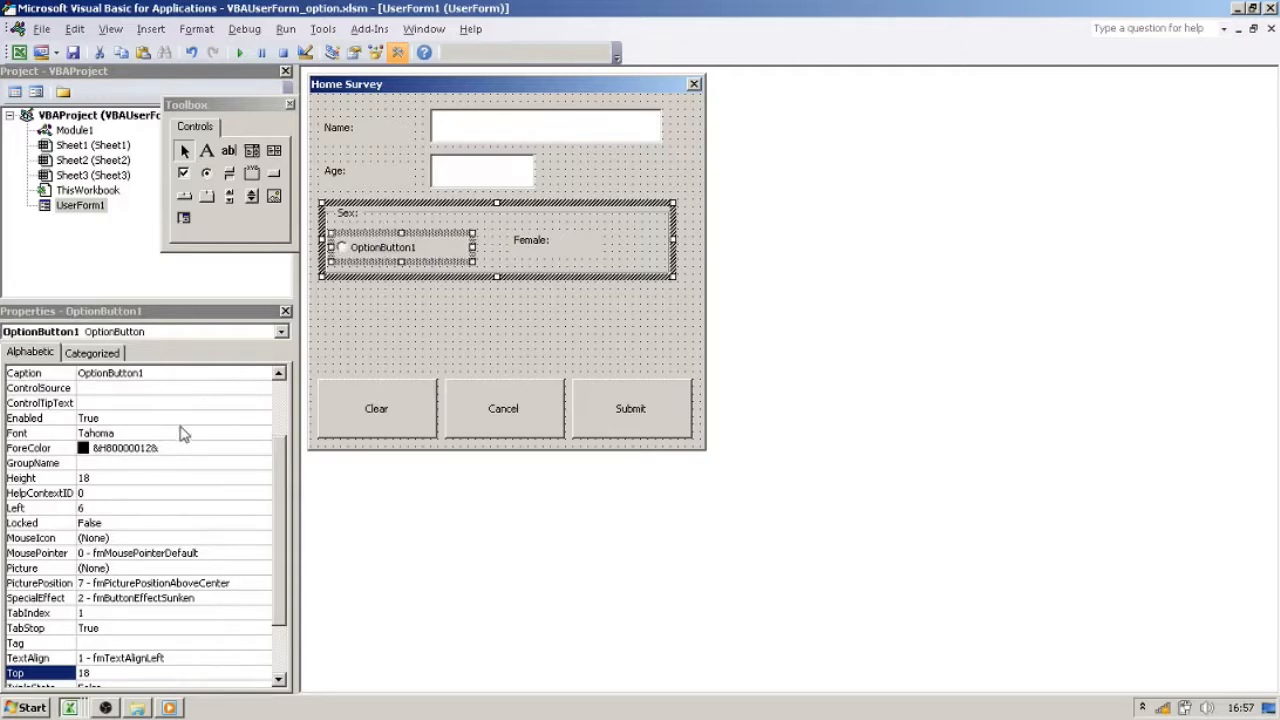
Set the option button's Caption to "Male" and narrow the control to suit the shorter text.
{"action": "left_click", "coordinate": [277, 462]}
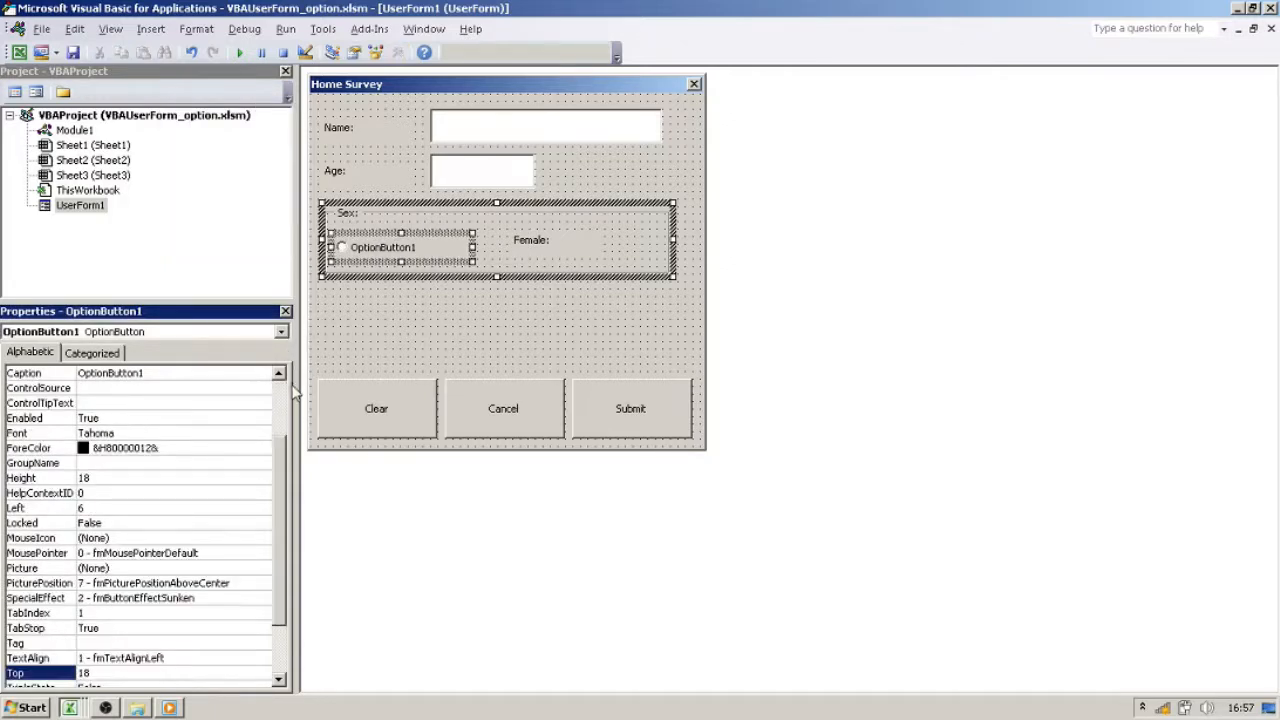
{"action": "left_click_drag", "start_coordinate": [280, 467], "coordinate": [285, 380]}
{"action": "left_click", "coordinate": [158, 450]}
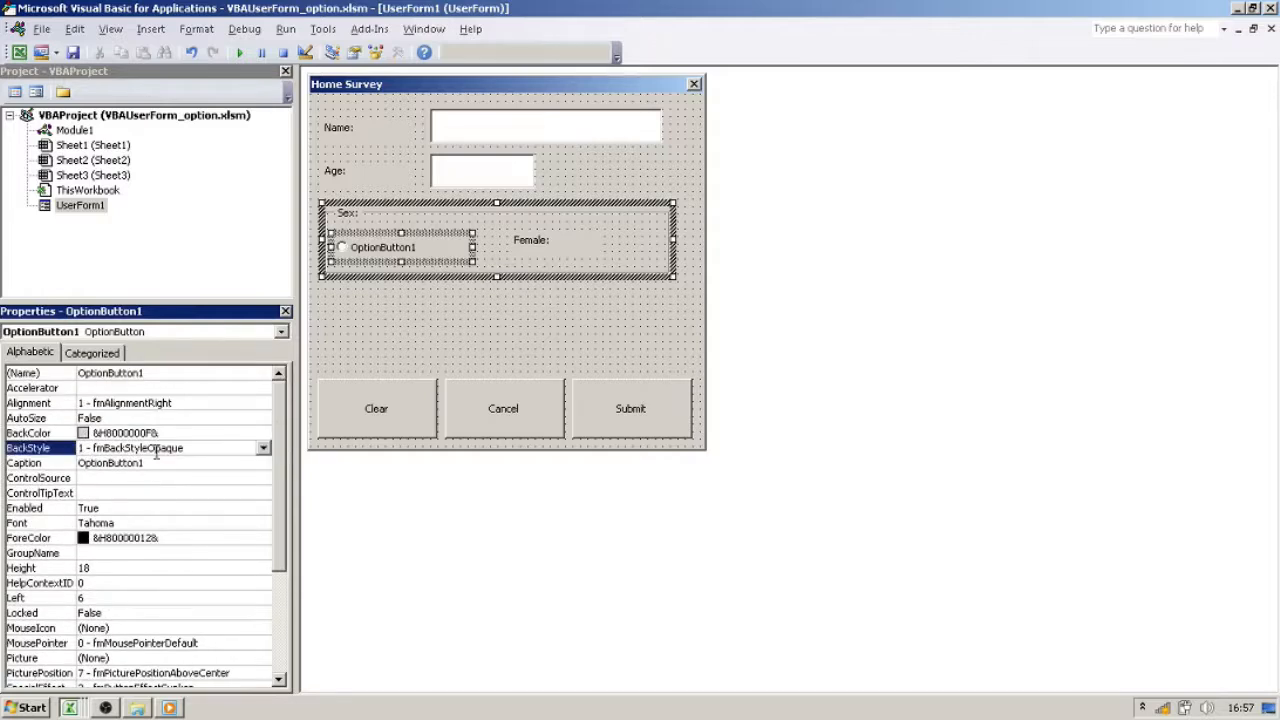
{"action": "left_click", "coordinate": [156, 464]}
{"action": "double_click", "coordinate": [146, 464]}
{"action": "type", "text": "Male"}
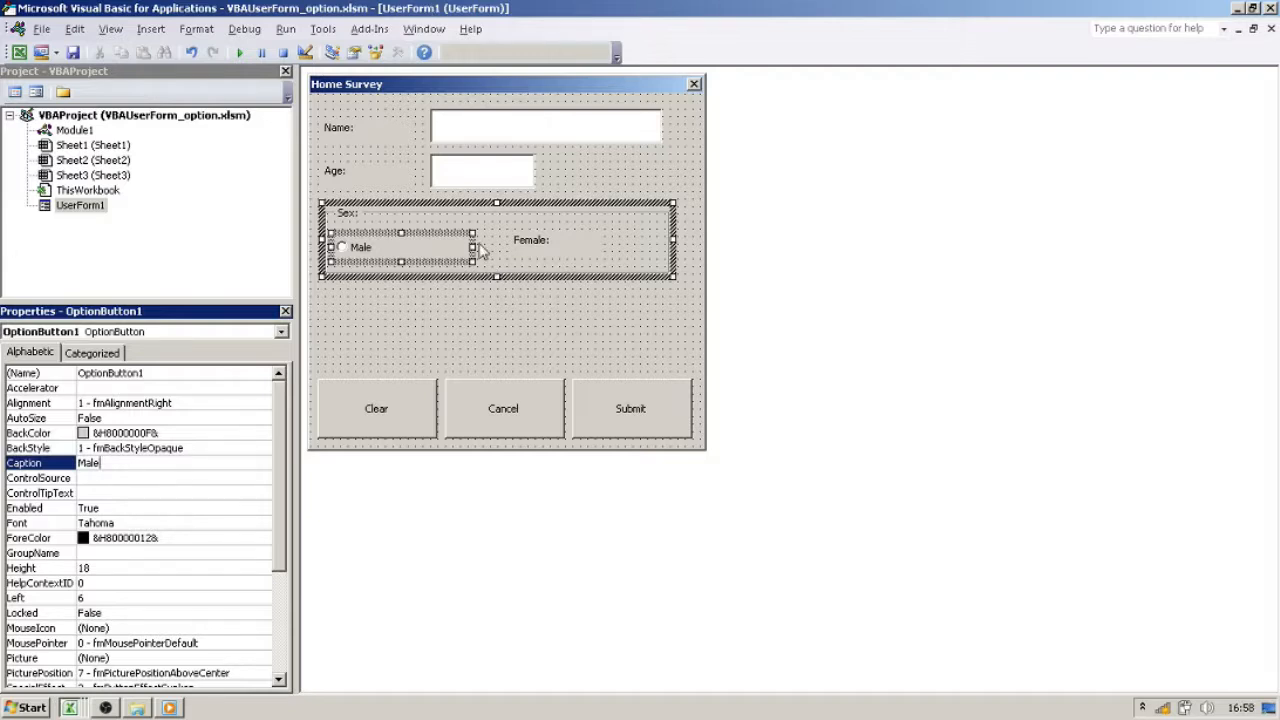
{"action": "left_click_drag", "start_coordinate": [471, 248], "coordinate": [440, 256]}
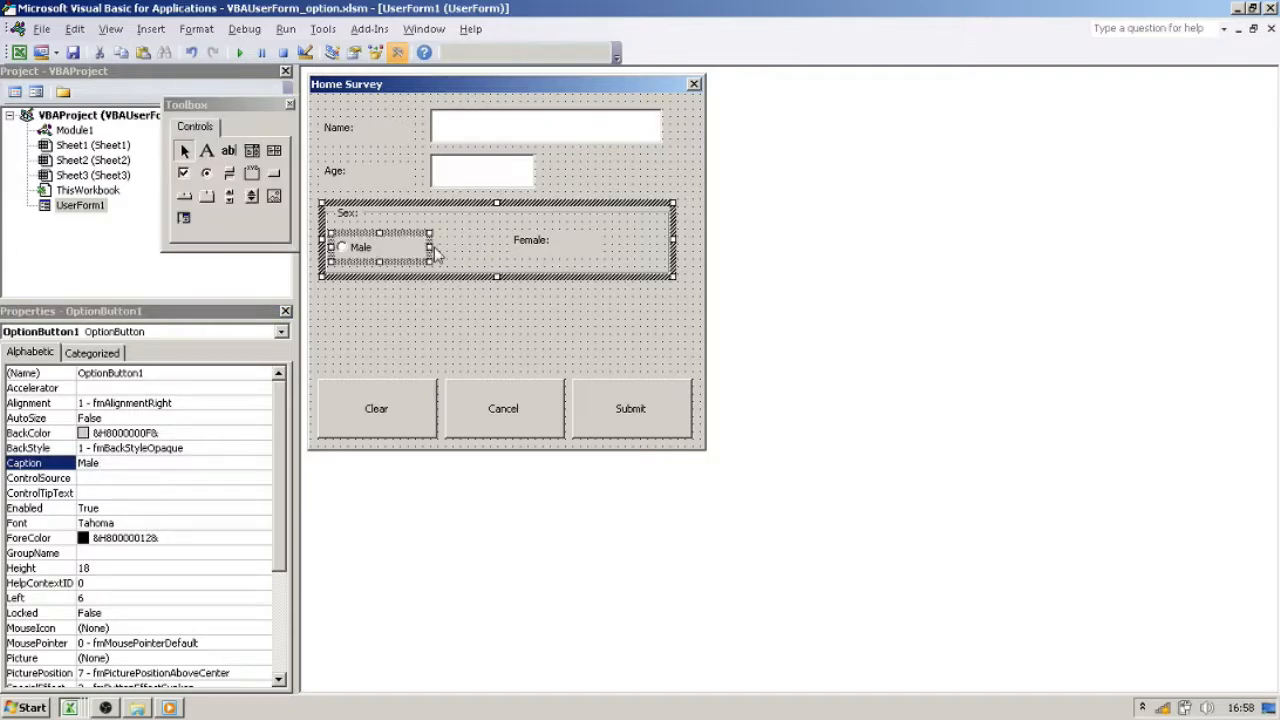
Replace the Female label in the Sex frame with an option button placed at Left 144.
{"action": "left_click", "coordinate": [491, 297]}
{"action": "left_click", "coordinate": [540, 240]}
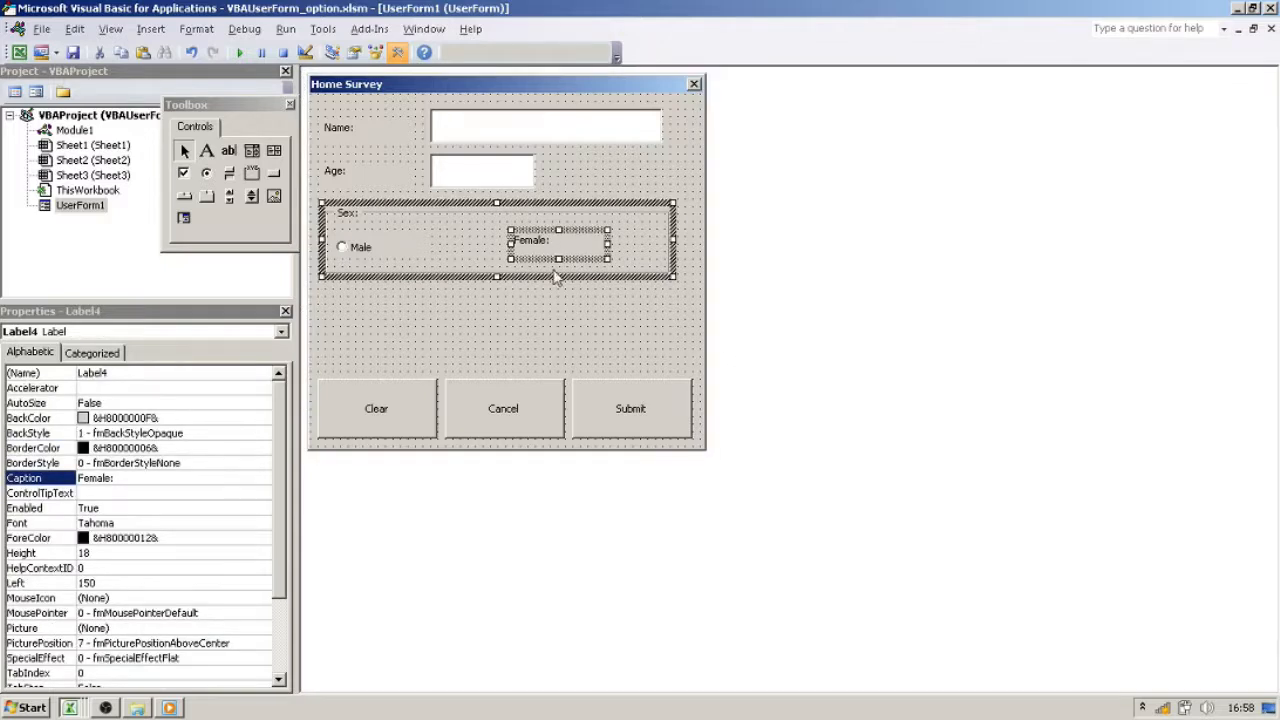
{"action": "key", "text": "Delete"}
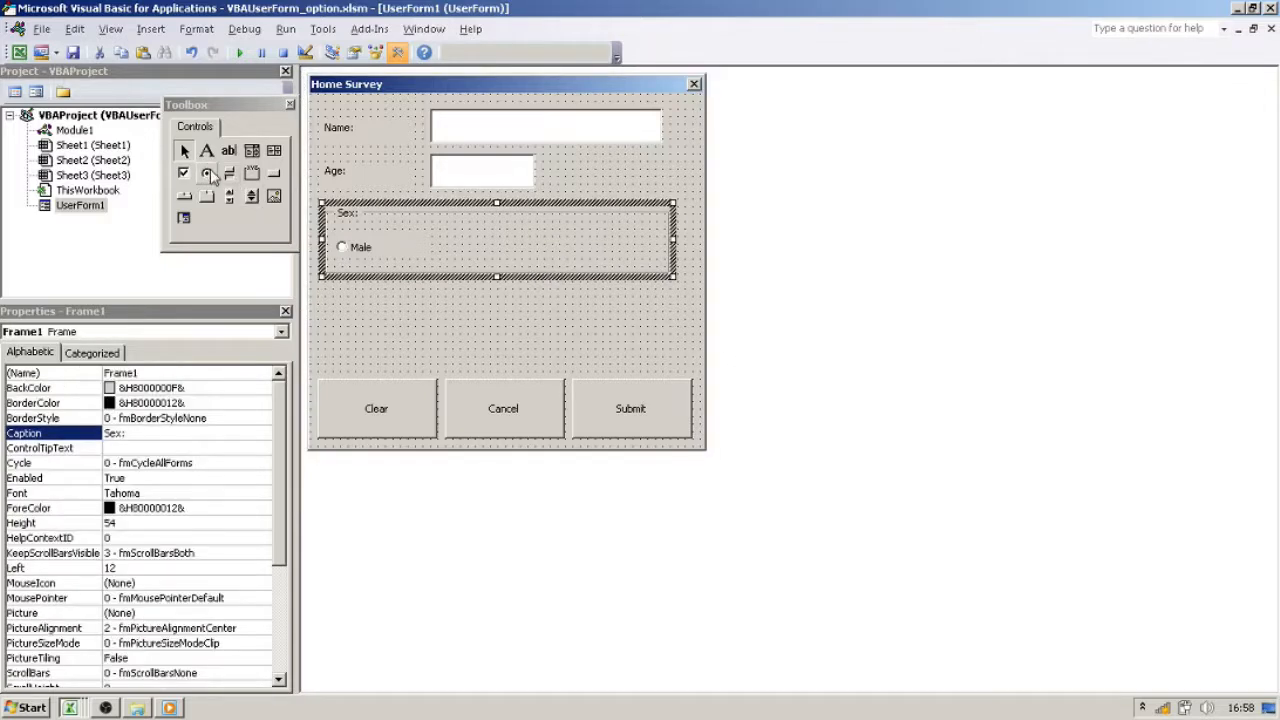
{"action": "left_click_drag", "start_coordinate": [208, 177], "coordinate": [577, 246]}
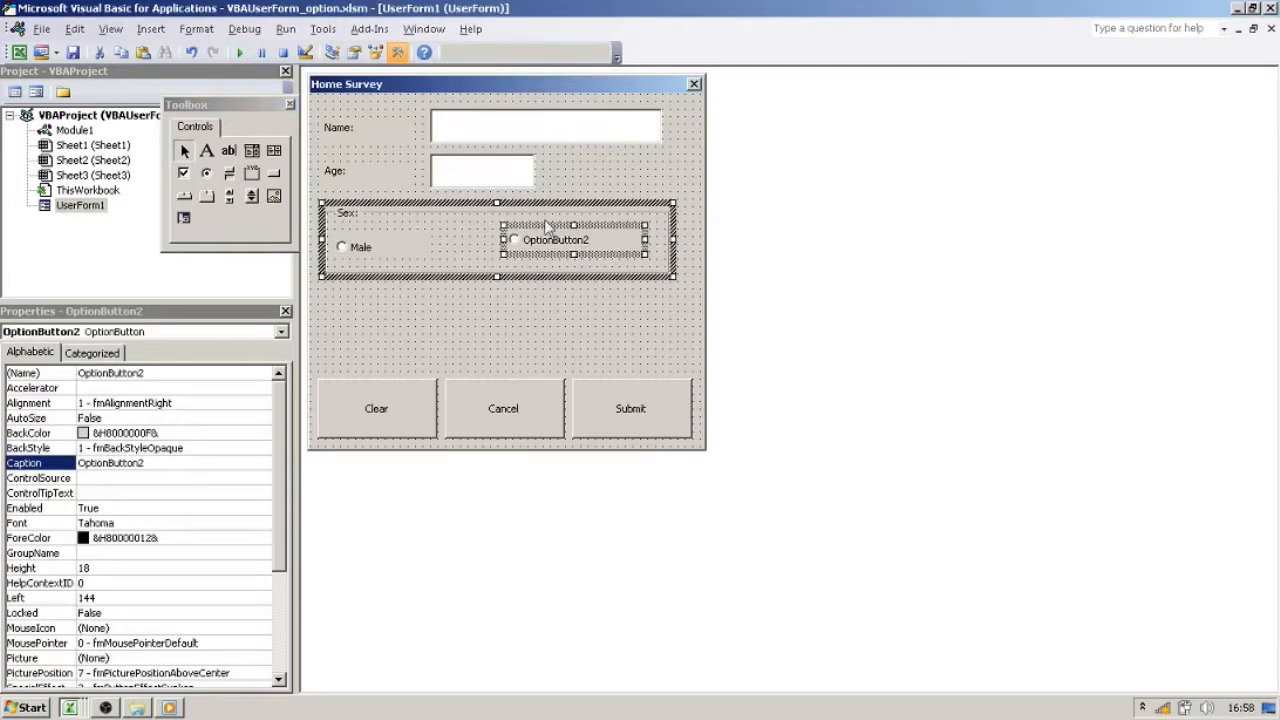
Shift the Male option button slightly right within the Sex frame, to Left 18.
{"action": "left_click", "coordinate": [388, 241]}
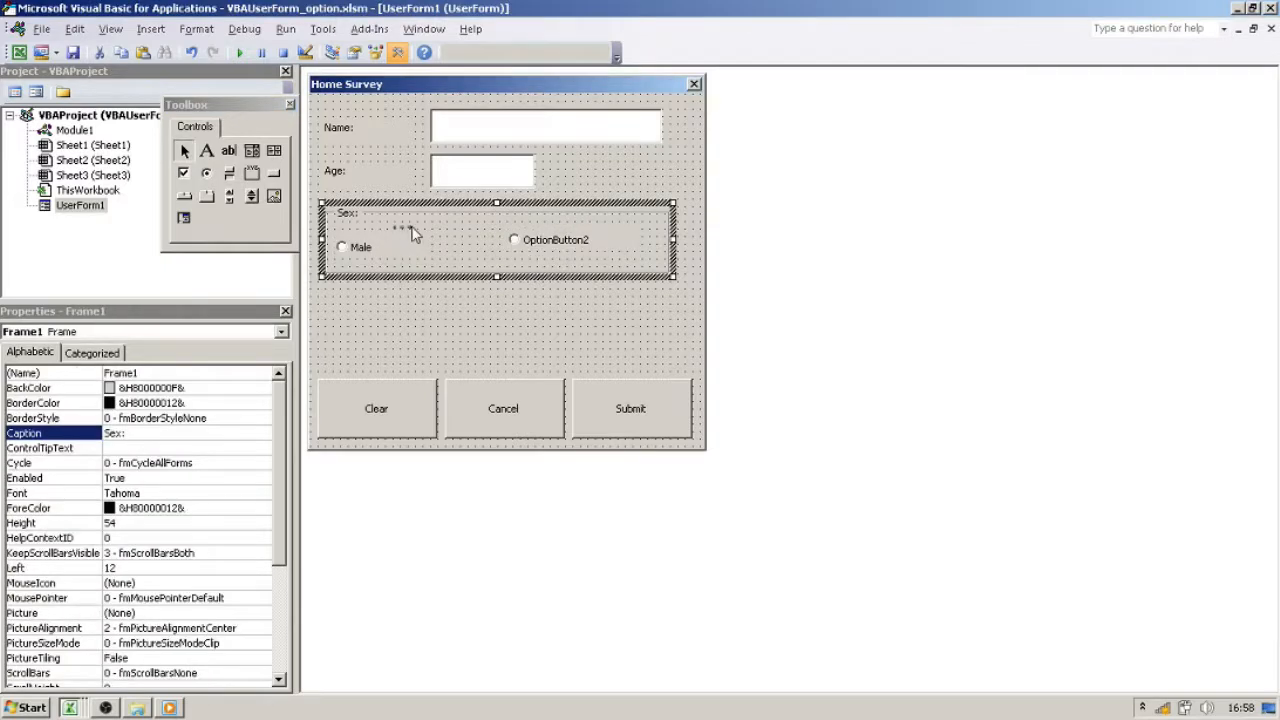
{"action": "left_click", "coordinate": [392, 243]}
{"action": "left_click_drag", "start_coordinate": [425, 238], "coordinate": [430, 240]}
Set the Caption of the second option button in the Sex frame to "Female".
{"action": "left_click", "coordinate": [585, 237]}
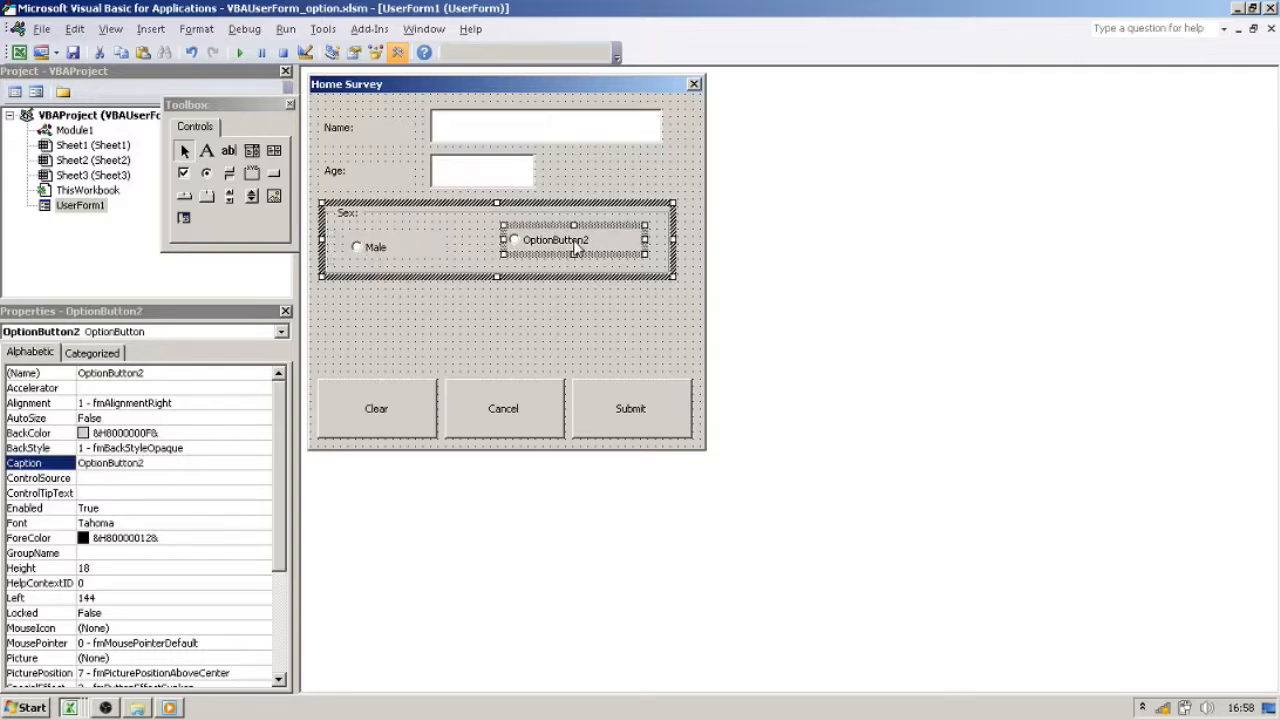
{"action": "left_click", "coordinate": [152, 463]}
{"action": "double_click", "coordinate": [152, 463]}
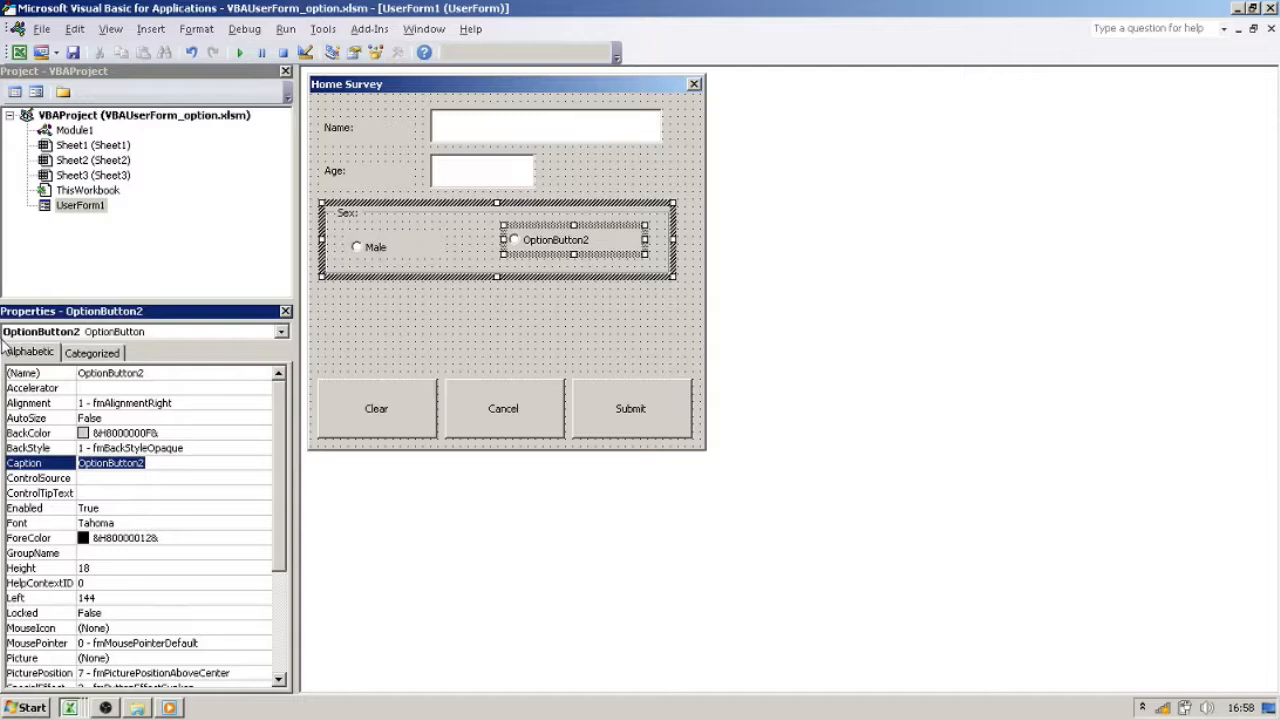
{"action": "type", "text": "Female"}
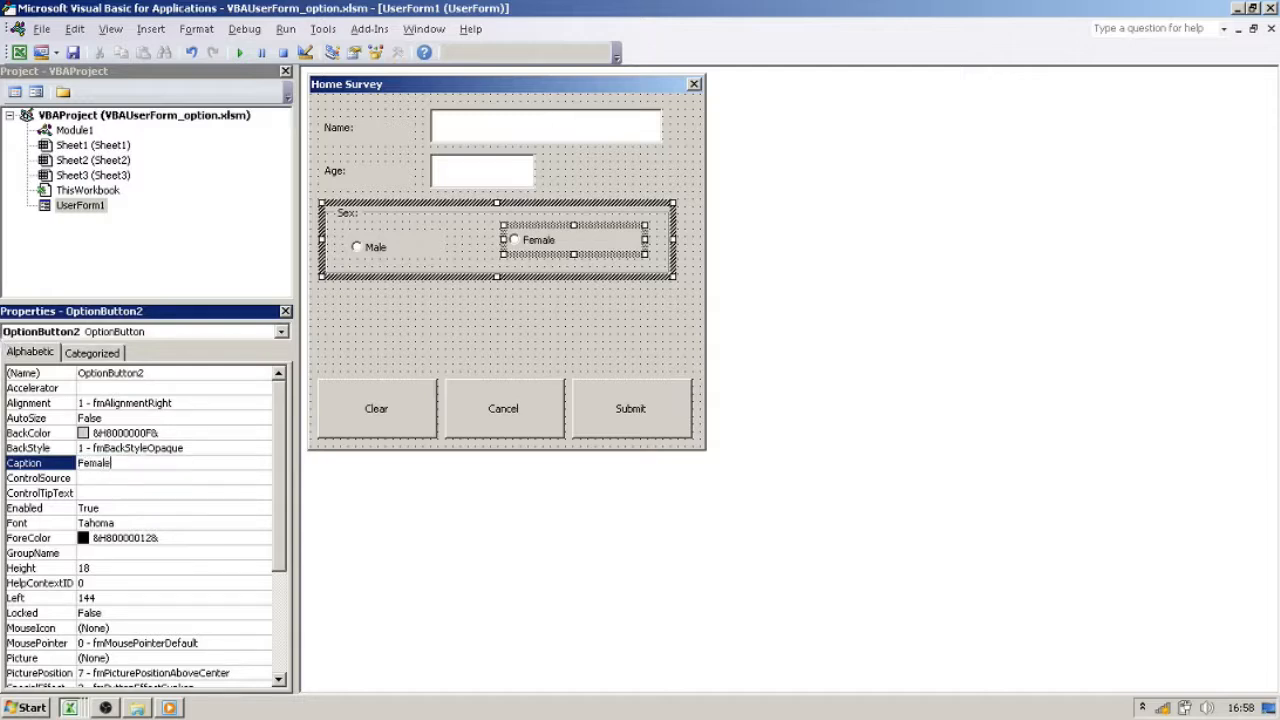
{"action": "left_click", "coordinate": [550, 322]}
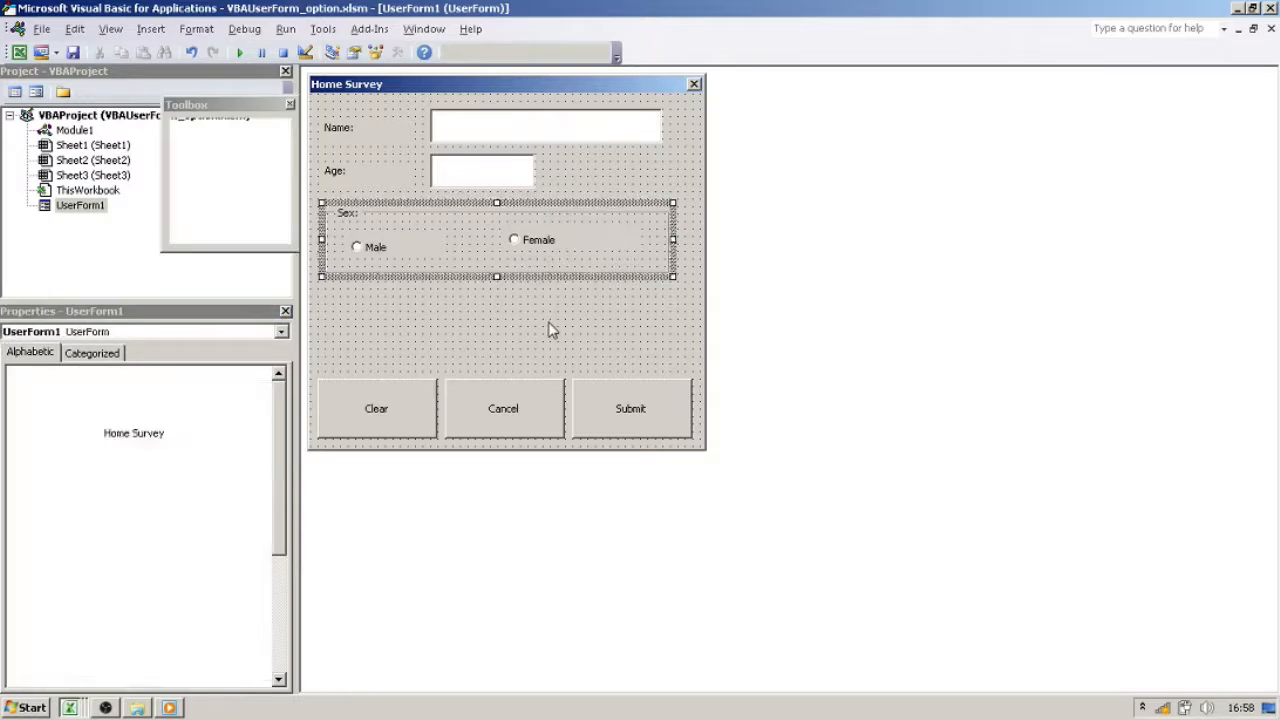
Align the bottoms of the Male and Female option buttons, using Female as the reference selection.
{"action": "left_click", "coordinate": [412, 248]}
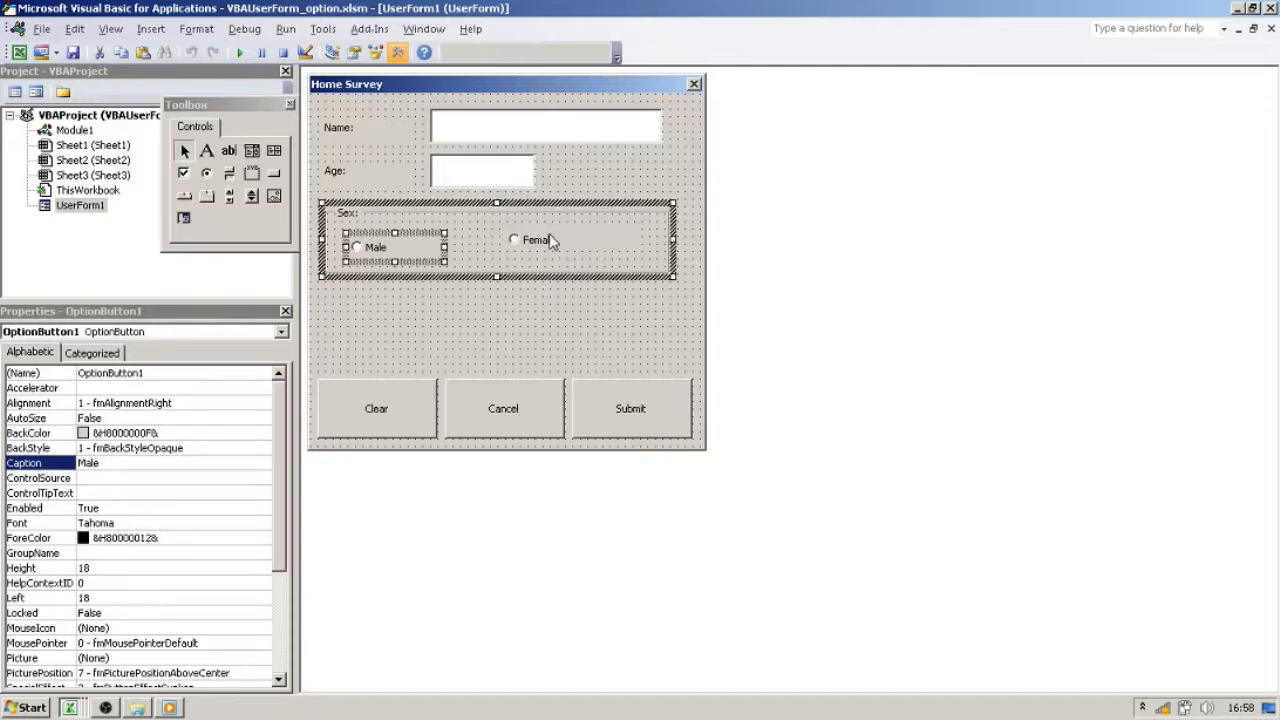
{"action": "left_click", "coordinate": [552, 242], "text": "ctrl"}
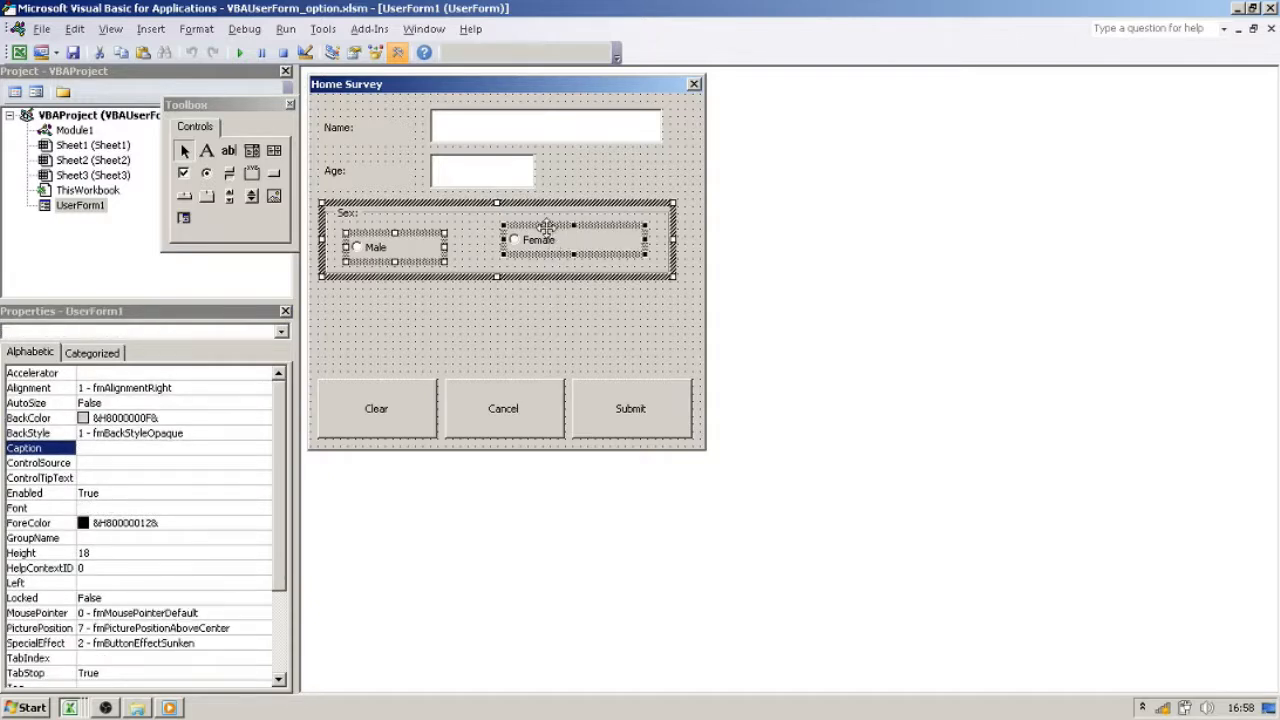
{"action": "right_click", "coordinate": [548, 221]}
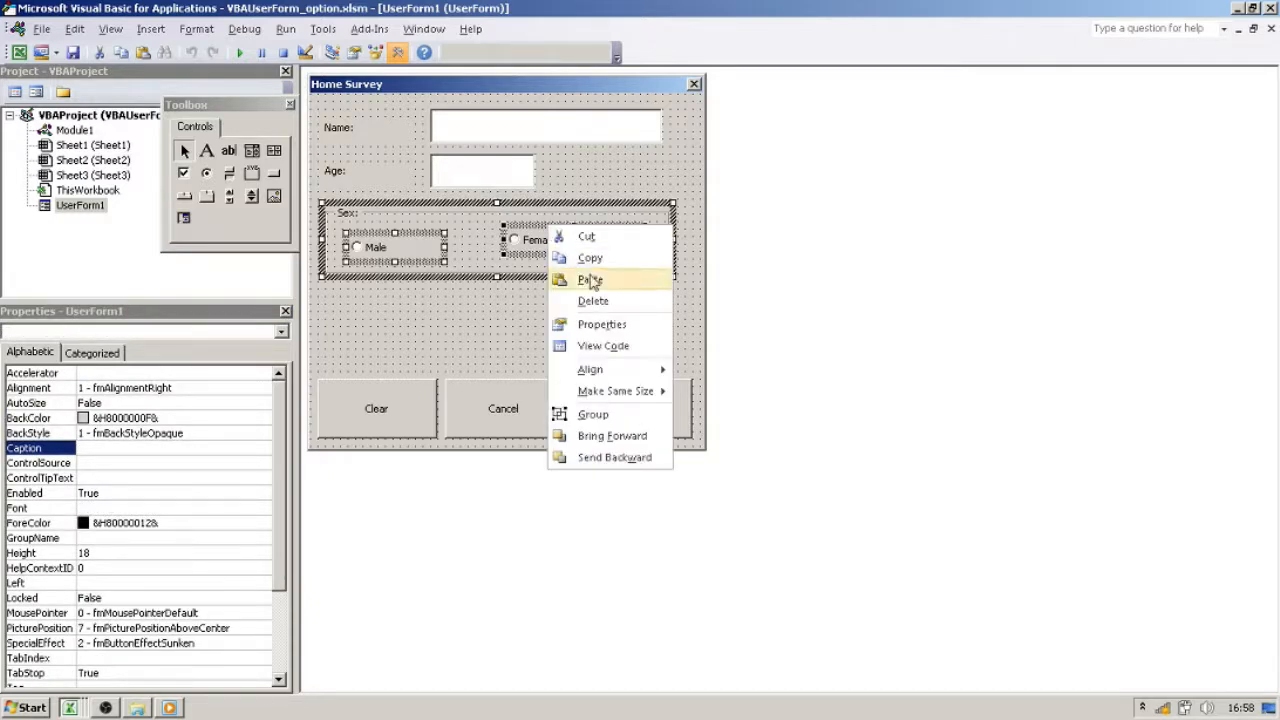
{"action": "mouse_move", "coordinate": [645, 375]}
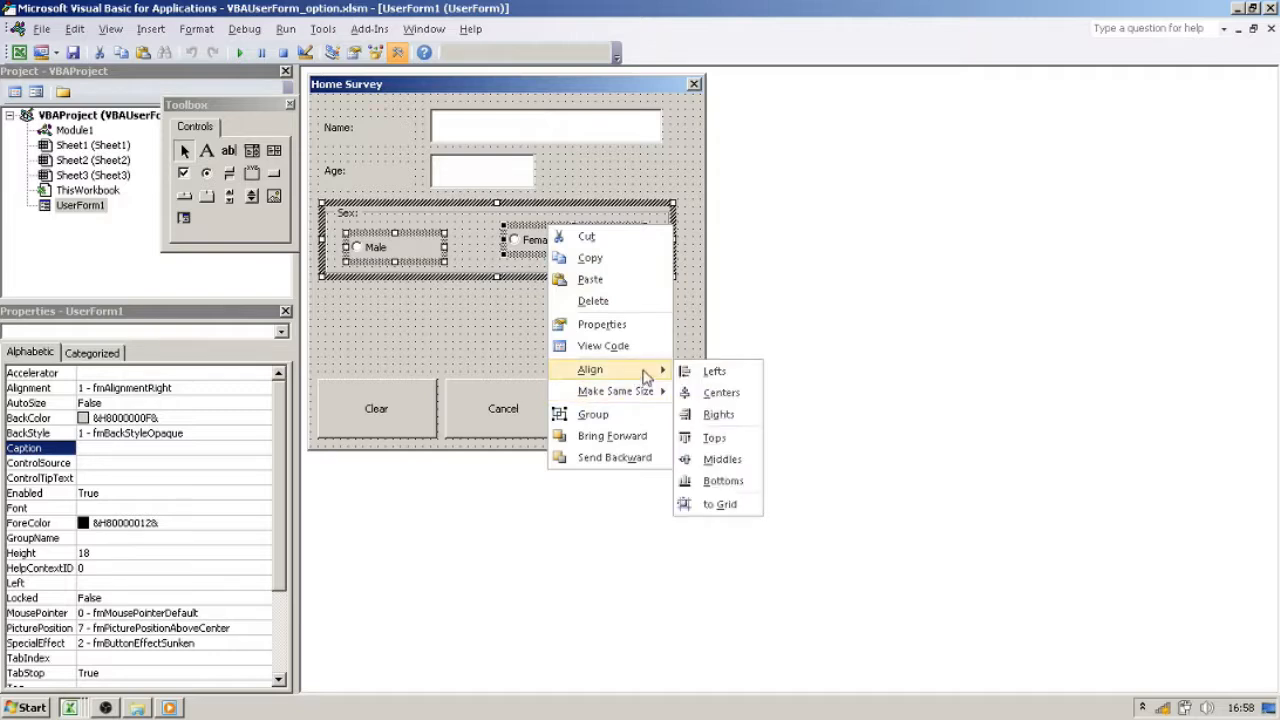
{"action": "left_click", "coordinate": [724, 481]}
{"action": "left_click", "coordinate": [535, 302]}
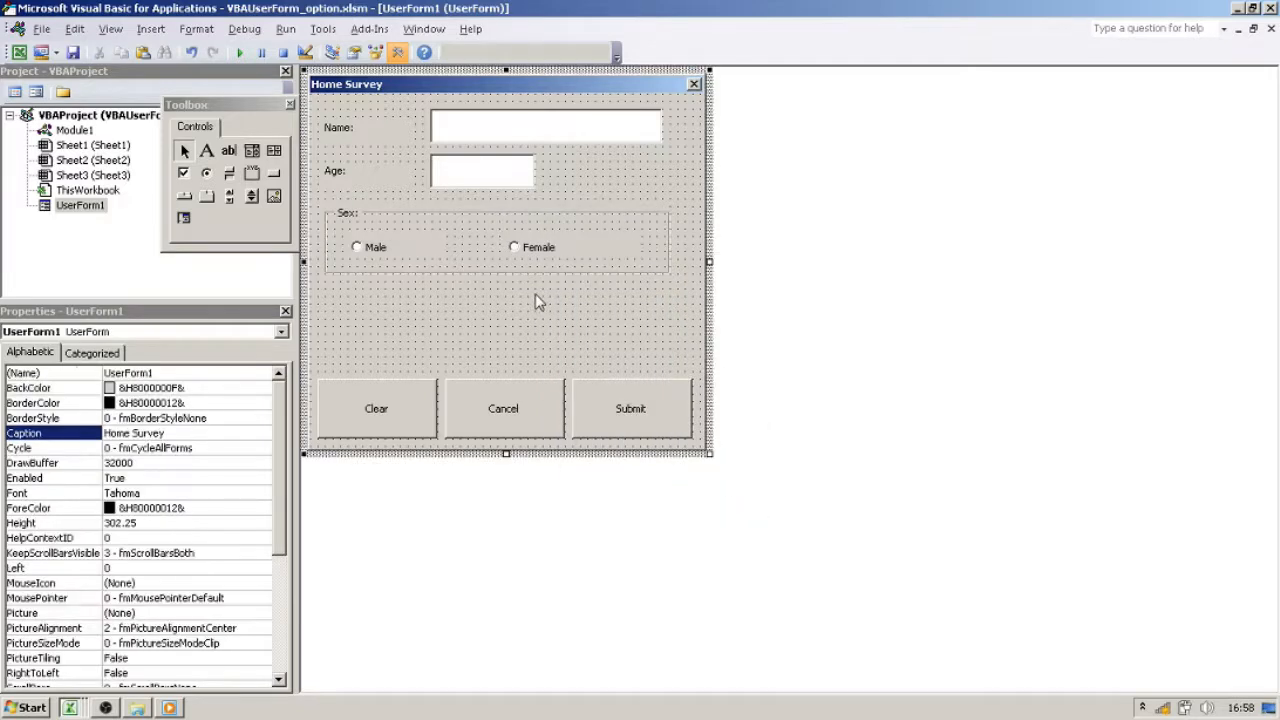
Narrow the Sex frame from its right edge so it ends closer to the Female option button.
{"action": "left_click", "coordinate": [426, 252]}
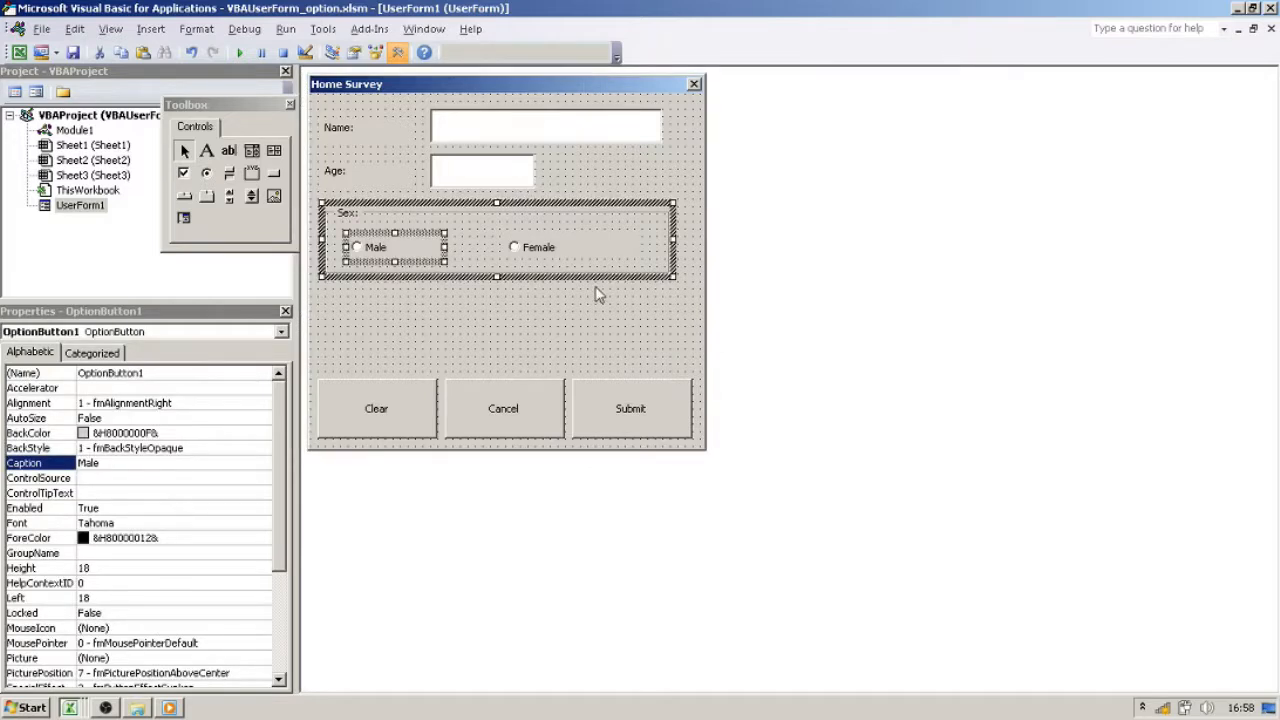
{"action": "left_click_drag", "start_coordinate": [673, 240], "coordinate": [603, 242]}
{"action": "left_click", "coordinate": [636, 278]}
{"action": "left_click", "coordinate": [495, 242]}
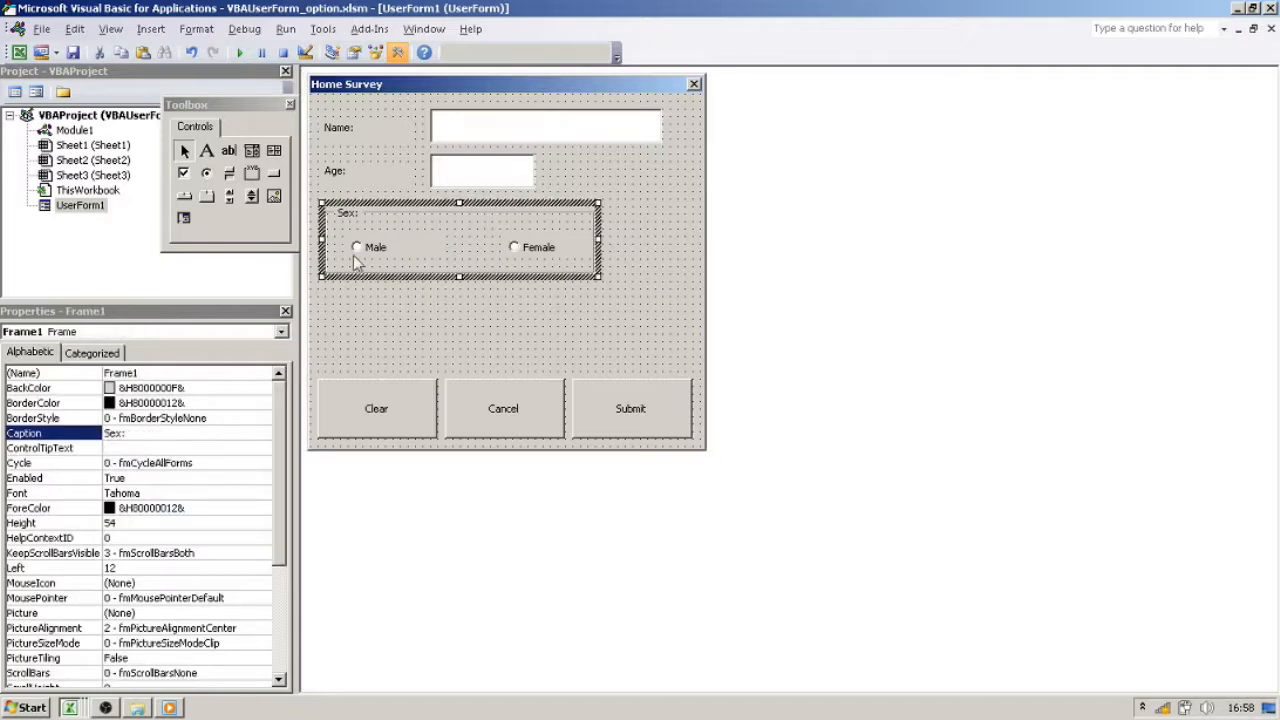
Move the Sex frame with its option buttons right, to Left 90, roughly below the Age text box.
{"action": "left_click", "coordinate": [356, 250]}
{"action": "left_click", "coordinate": [514, 248], "text": "ctrl"}
{"action": "left_click_drag", "start_coordinate": [567, 215], "coordinate": [632, 205]}
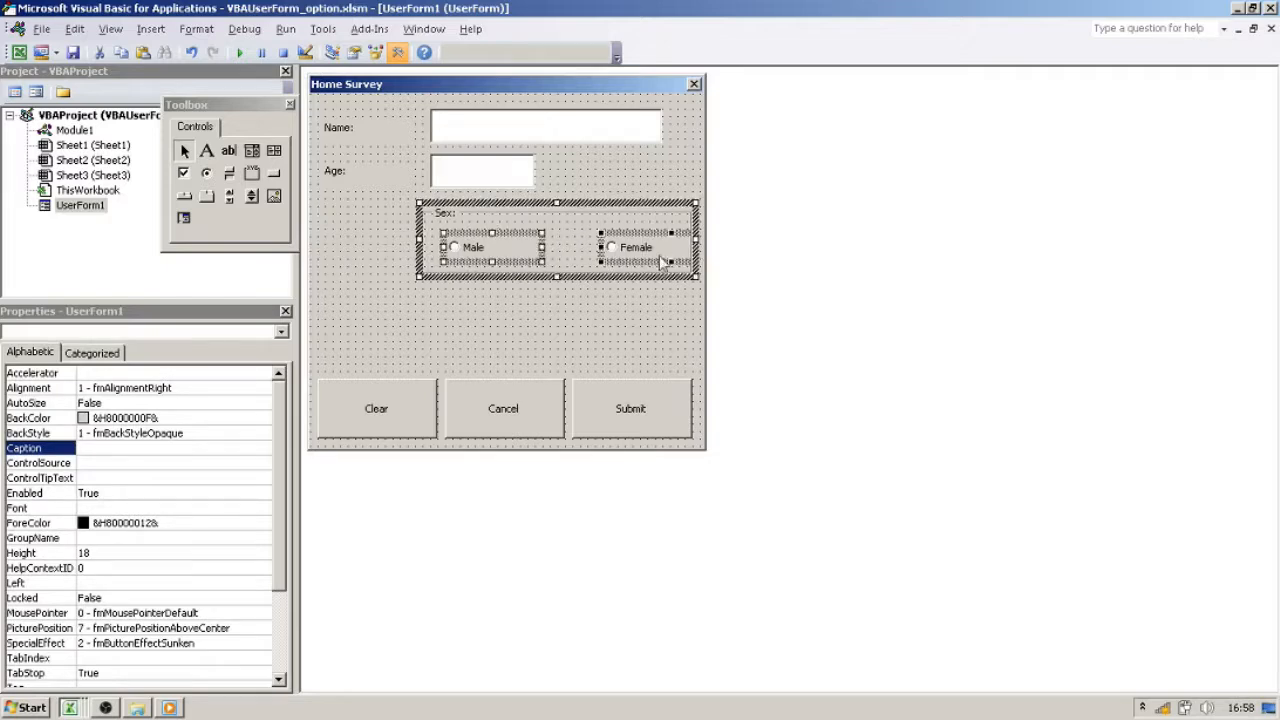
{"action": "left_click", "coordinate": [586, 293]}
Move the Female option button closer to Male, at Left 114, and trim the widths of the button and the Sex frame.
{"action": "left_click", "coordinate": [611, 246]}
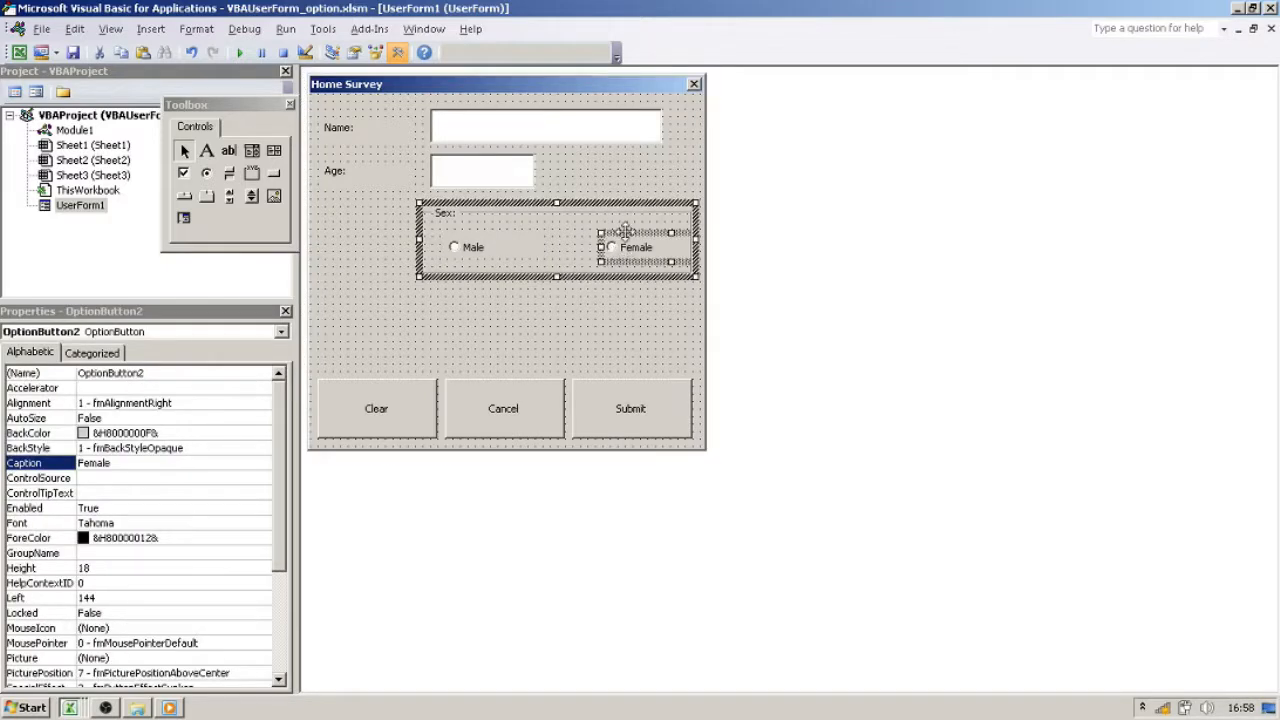
{"action": "left_click_drag", "start_coordinate": [614, 236], "coordinate": [568, 241]}
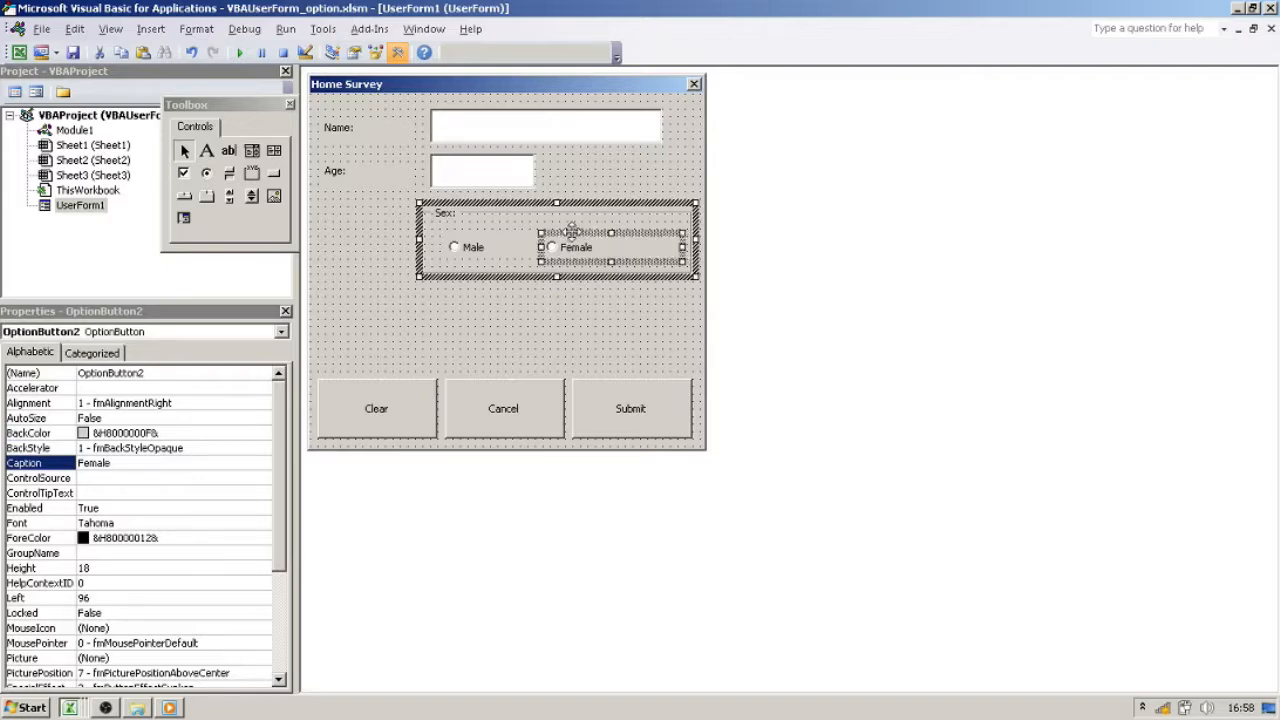
{"action": "left_click", "coordinate": [659, 321]}
{"action": "left_click", "coordinate": [686, 260]}
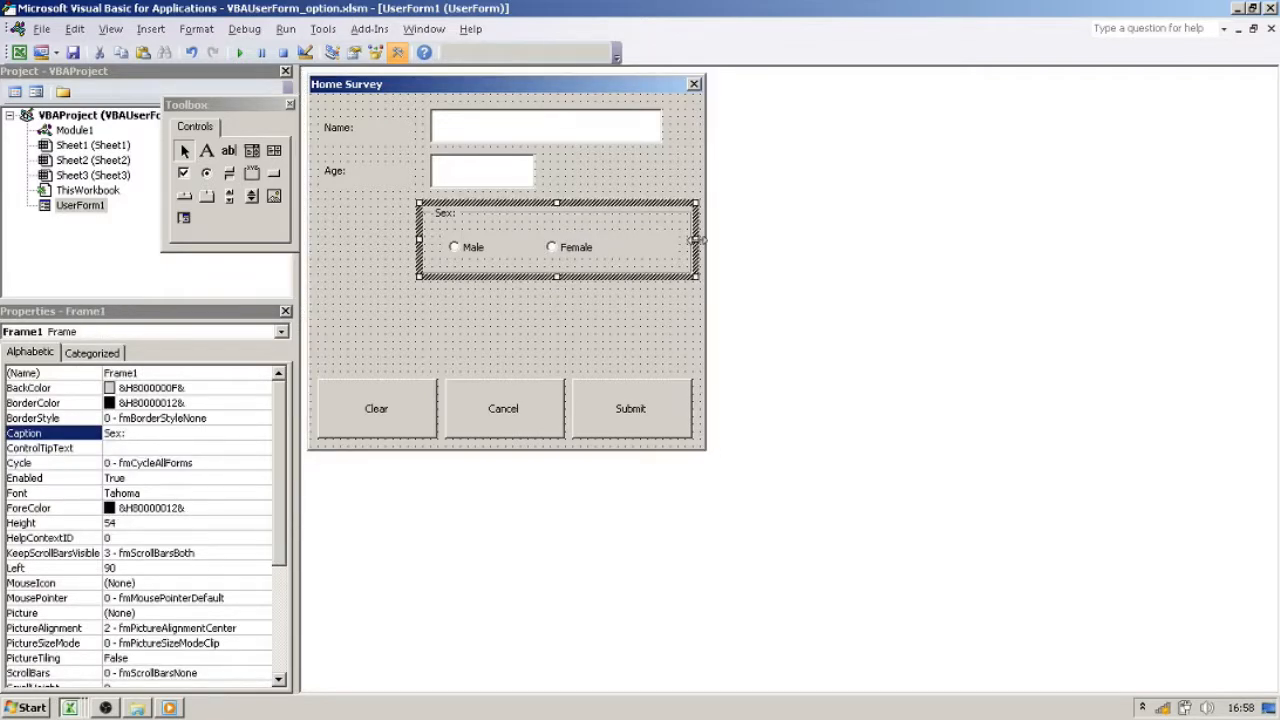
{"action": "mouse_move", "coordinate": [686, 240]}
{"action": "left_mouse_down"}
{"action": "mouse_move", "coordinate": [645, 247]}
{"action": "mouse_move", "coordinate": [677, 237]}
{"action": "left_mouse_up"}
{"action": "left_click", "coordinate": [648, 254]}
{"action": "left_click", "coordinate": [620, 330]}
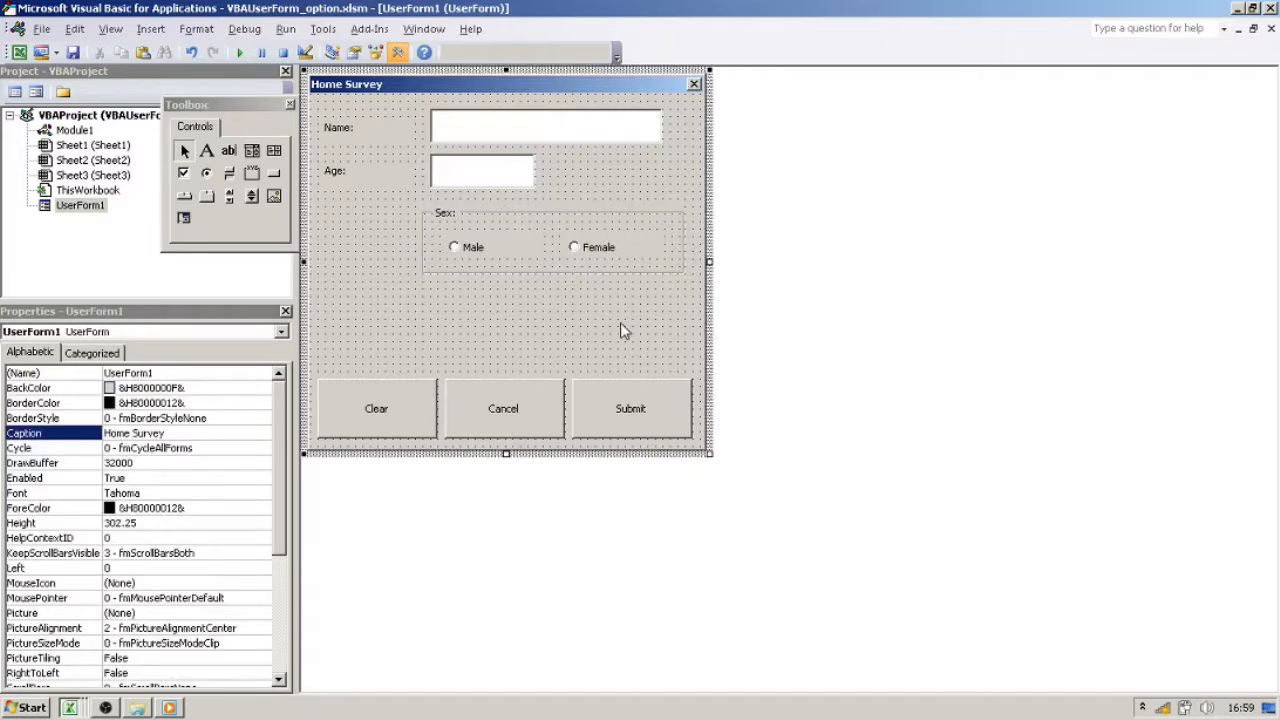
Set the Top property of both the Male and Female option buttons to 16.
{"action": "left_click", "coordinate": [469, 255]}
{"action": "left_click", "coordinate": [590, 253], "text": "ctrl"}
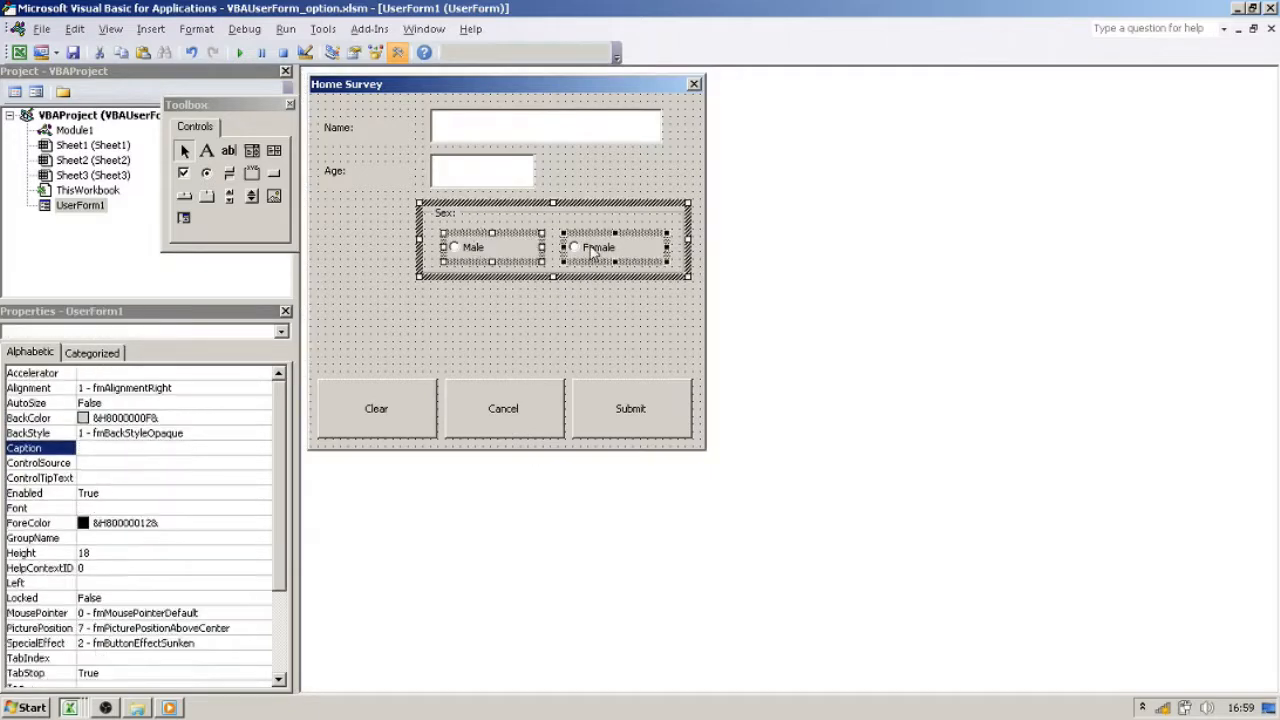
{"action": "left_click", "coordinate": [285, 562]}
{"action": "scroll", "coordinate": [285, 562], "scroll_direction": "down", "scroll_amount": 3}
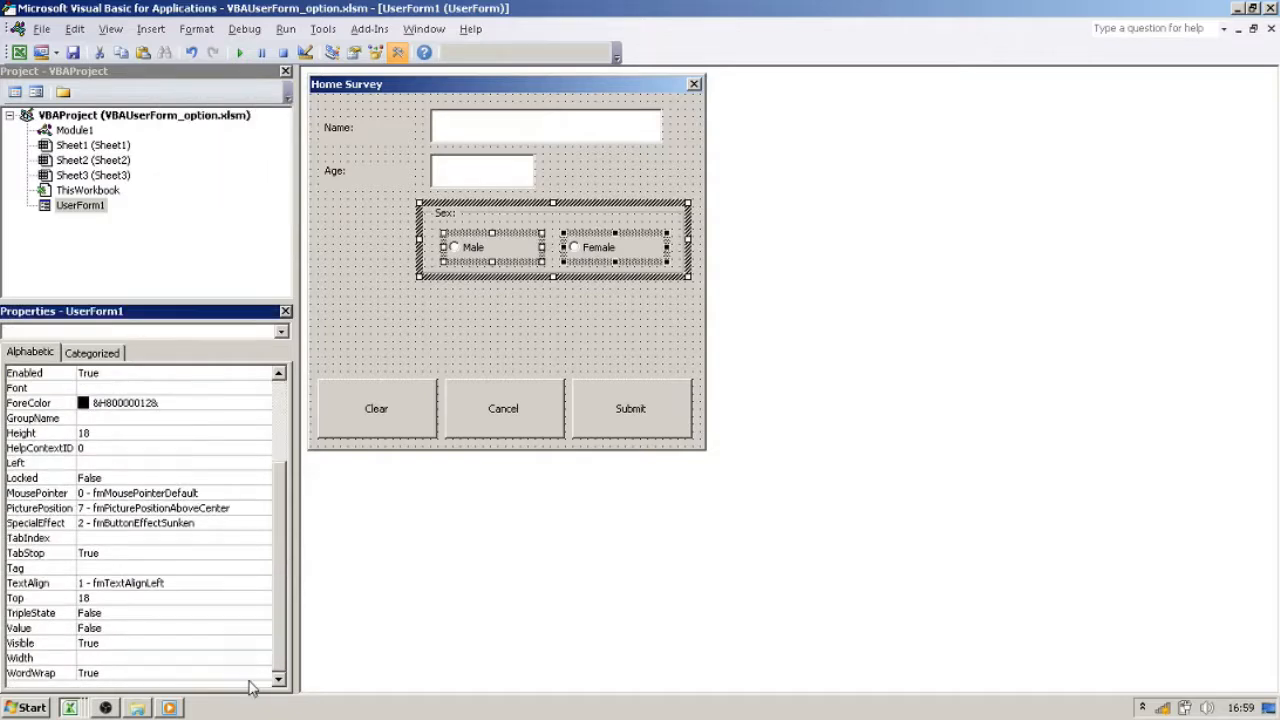
{"action": "double_click", "coordinate": [98, 598]}
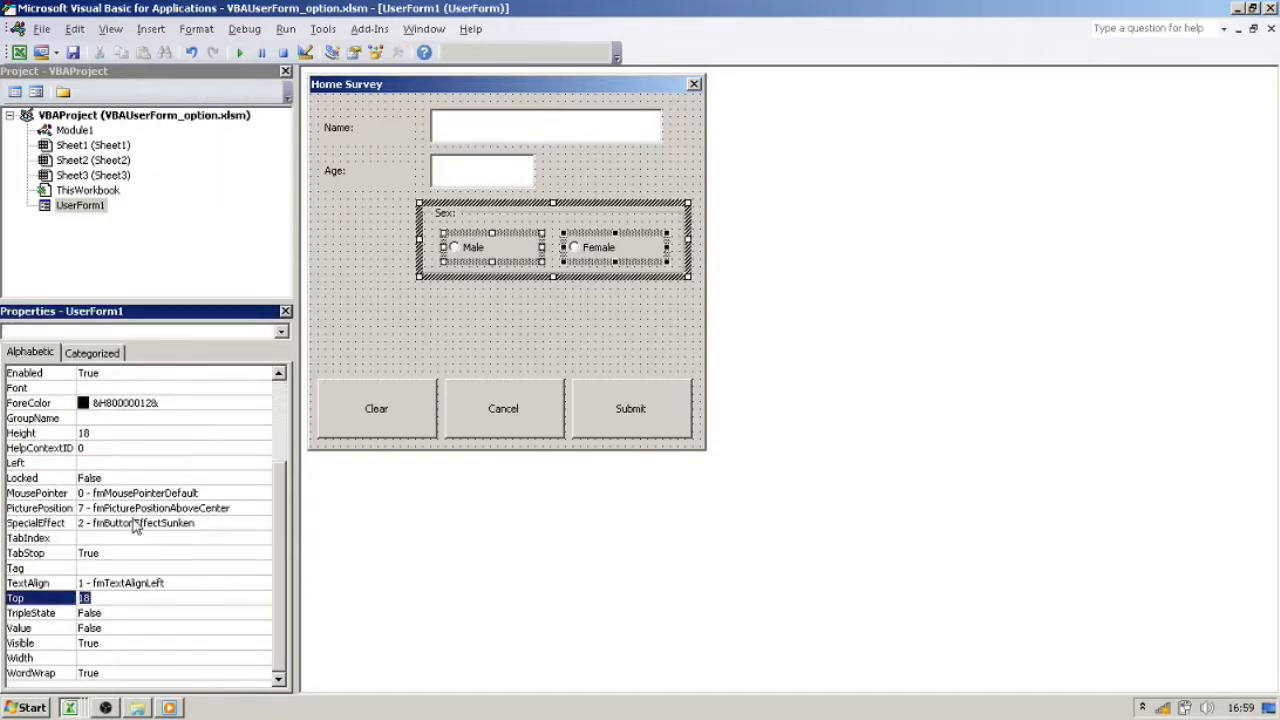
{"action": "type", "text": "16"}
{"action": "key", "text": "Return"}
{"action": "left_click", "coordinate": [510, 323]}
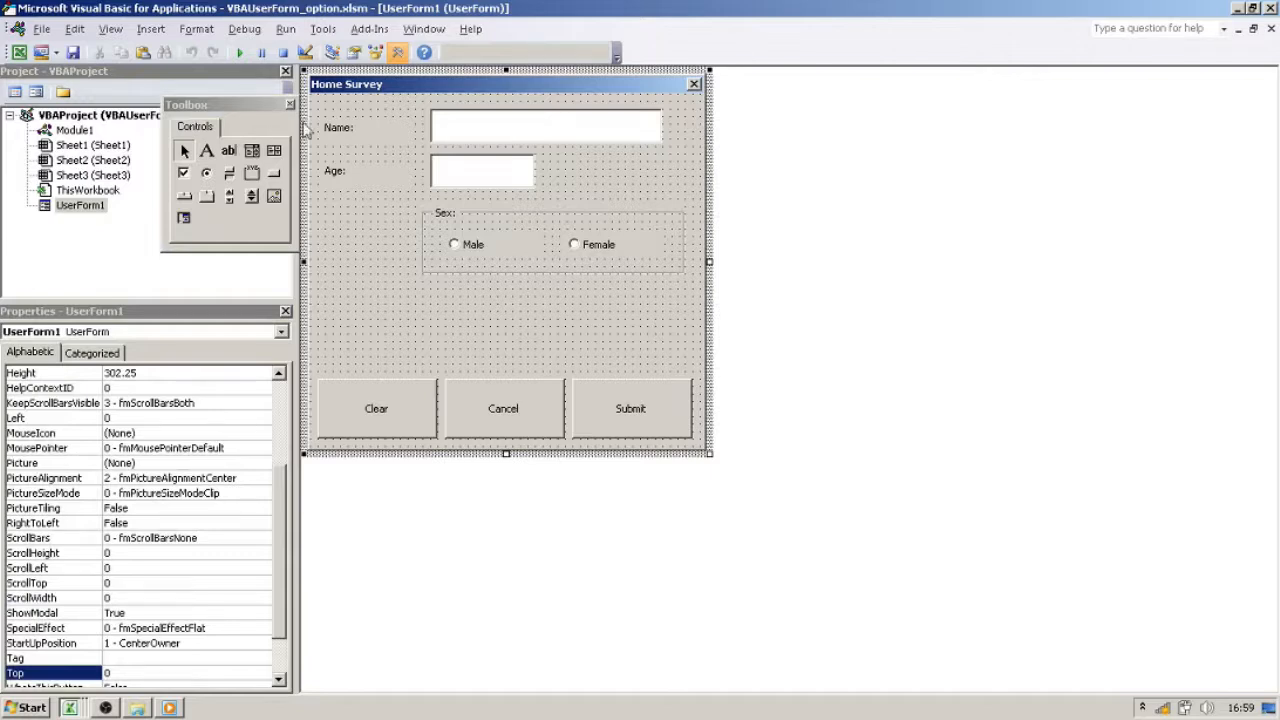
Add a second frame directly below the Sex frame, matching its width, at Left 90 and Top 150 with Height 54.
{"action": "left_click", "coordinate": [252, 174]}
{"action": "left_click_drag", "start_coordinate": [423, 283], "coordinate": [684, 351]}
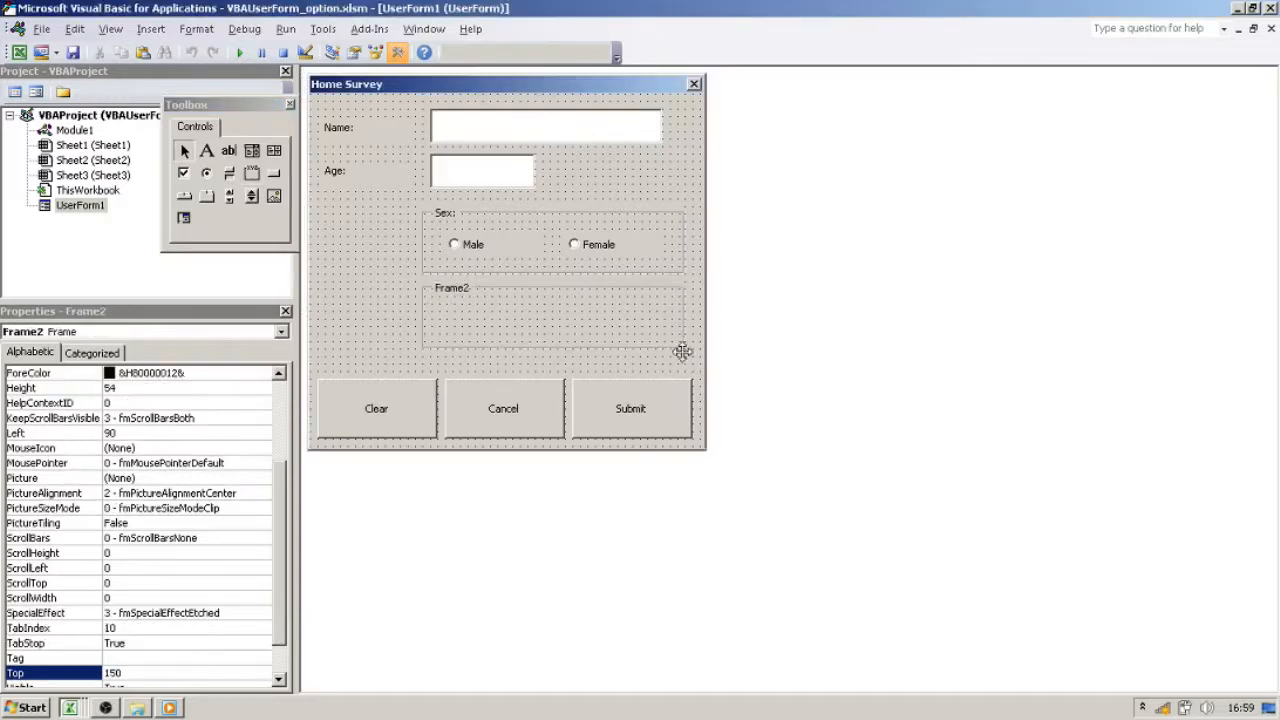
{"action": "left_click", "coordinate": [457, 297]}
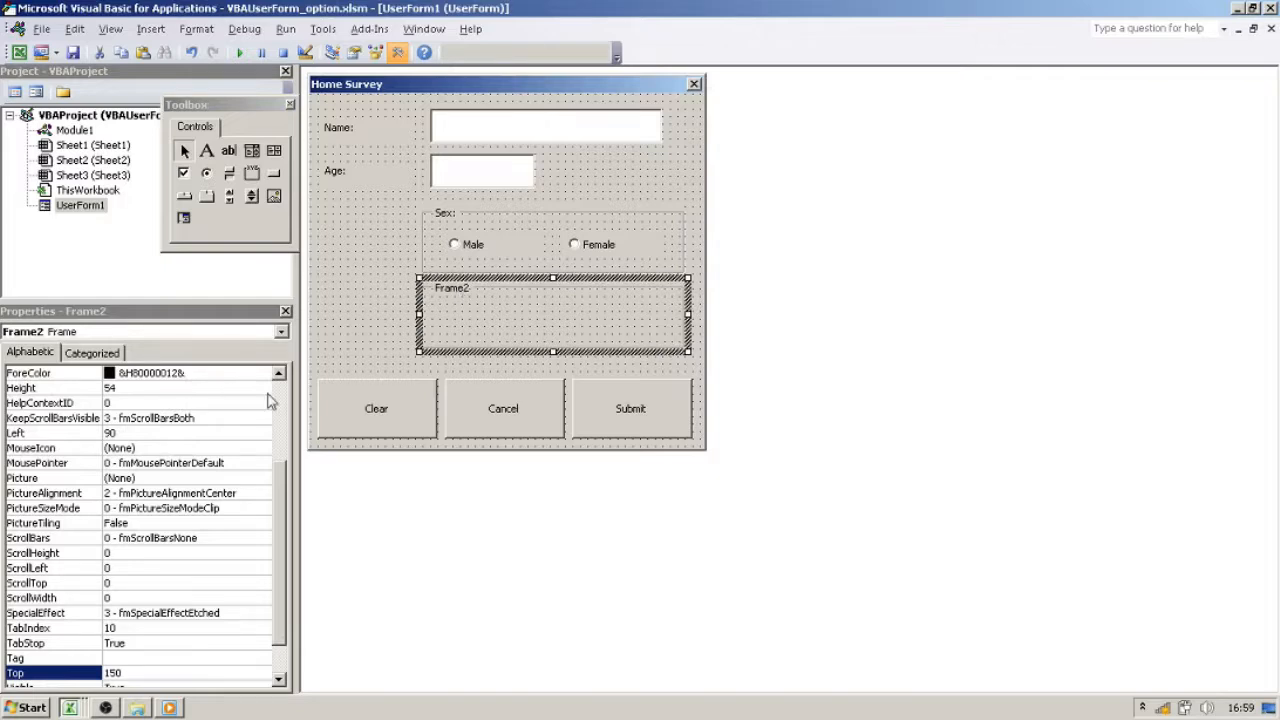
Set the new frame's Caption to "Do you own your own property?".
{"action": "left_click", "coordinate": [285, 458]}
{"action": "left_click_drag", "start_coordinate": [292, 488], "coordinate": [290, 360]}
{"action": "left_click", "coordinate": [157, 434]}
{"action": "left_click", "coordinate": [157, 434]}
{"action": "type", "text": "Do y"}
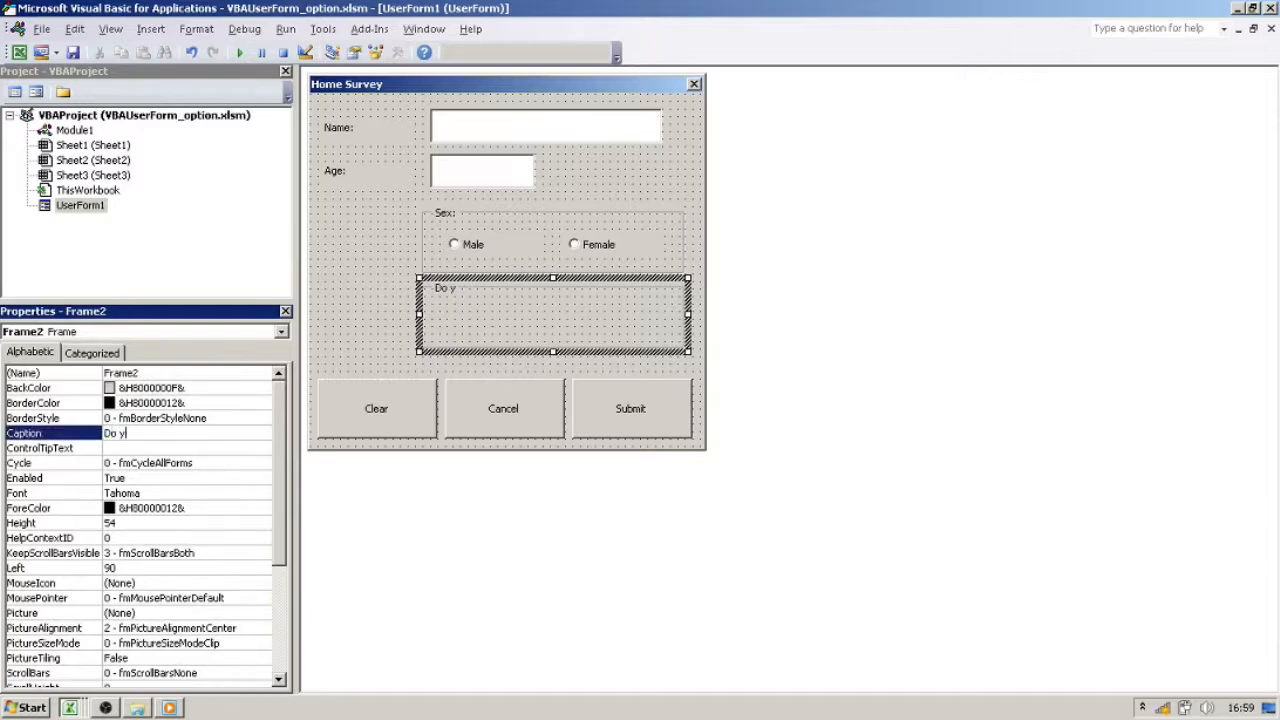
{"action": "type", "text": "ou own your own property?"}
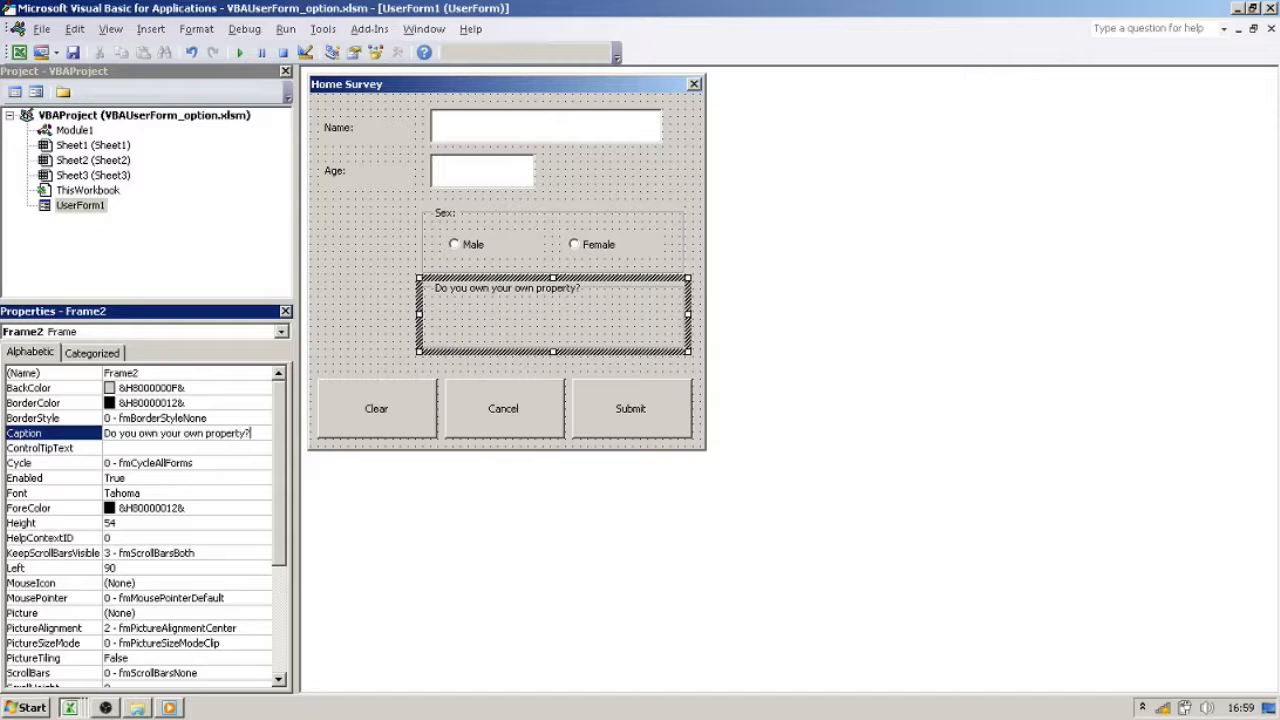
{"action": "left_click", "coordinate": [390, 288]}
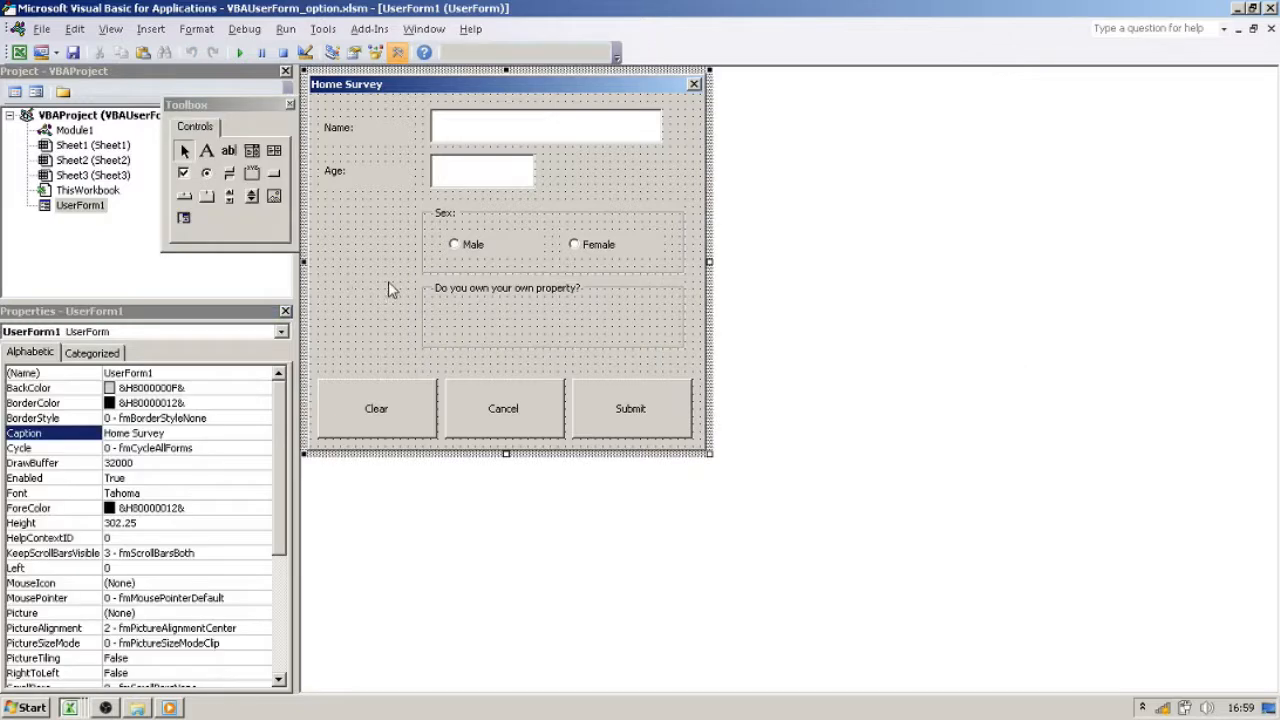
Copy the Male and Female option buttons from the Sex frame into the property ownership frame.
{"action": "left_click", "coordinate": [490, 242]}
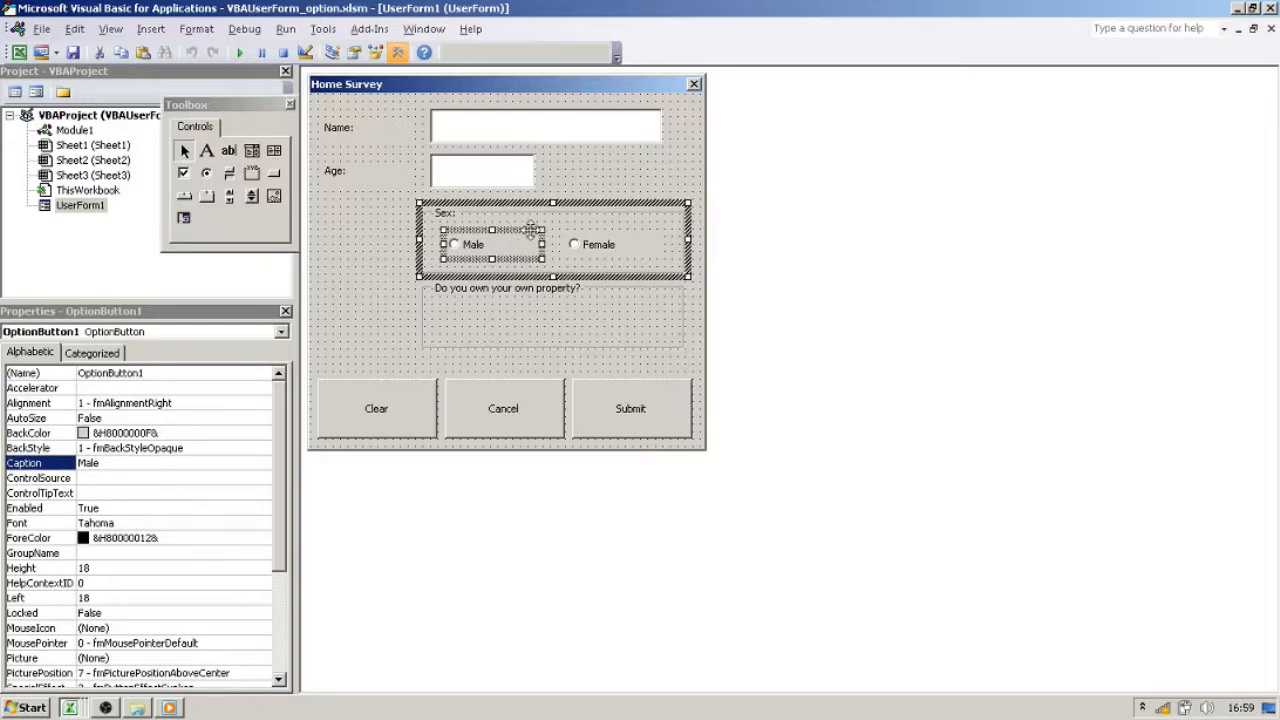
{"action": "left_click", "coordinate": [577, 245], "text": "ctrl"}
{"action": "key", "text": "ctrl+c"}
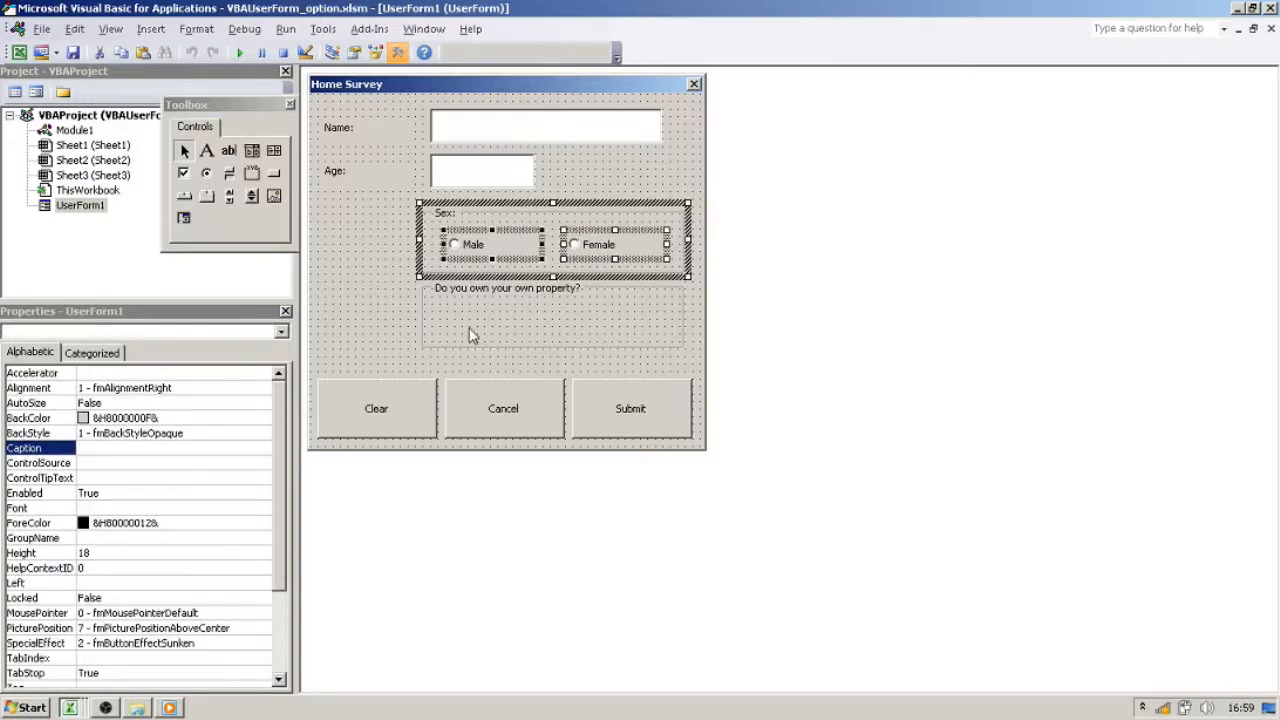
{"action": "left_click", "coordinate": [511, 336]}
{"action": "key", "text": "ctrl+v"}
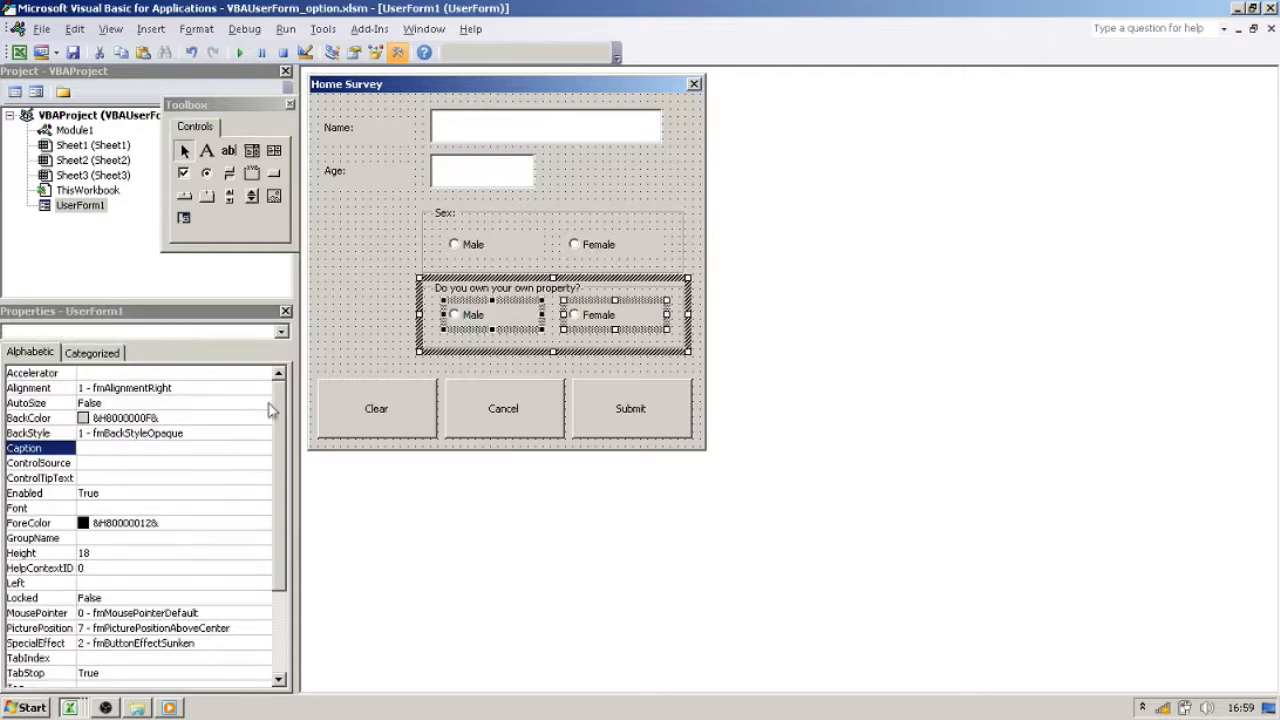
{"action": "left_click", "coordinate": [362, 315]}
Set the Caption of the copied Male option button in the property ownership frame to "Yes".
{"action": "left_click", "coordinate": [519, 314]}
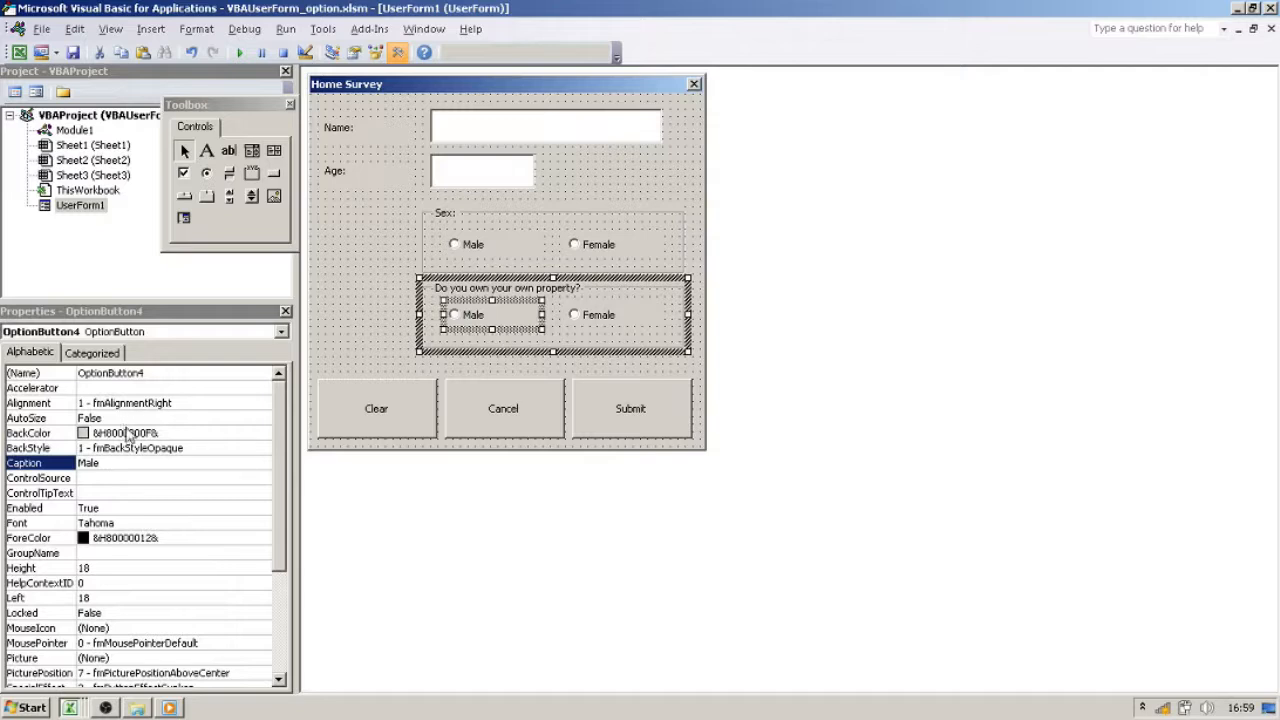
{"action": "double_click", "coordinate": [122, 467]}
{"action": "type", "text": "Y"}
{"action": "key", "text": "BackSpace"}
{"action": "key", "text": "BackSpace"}
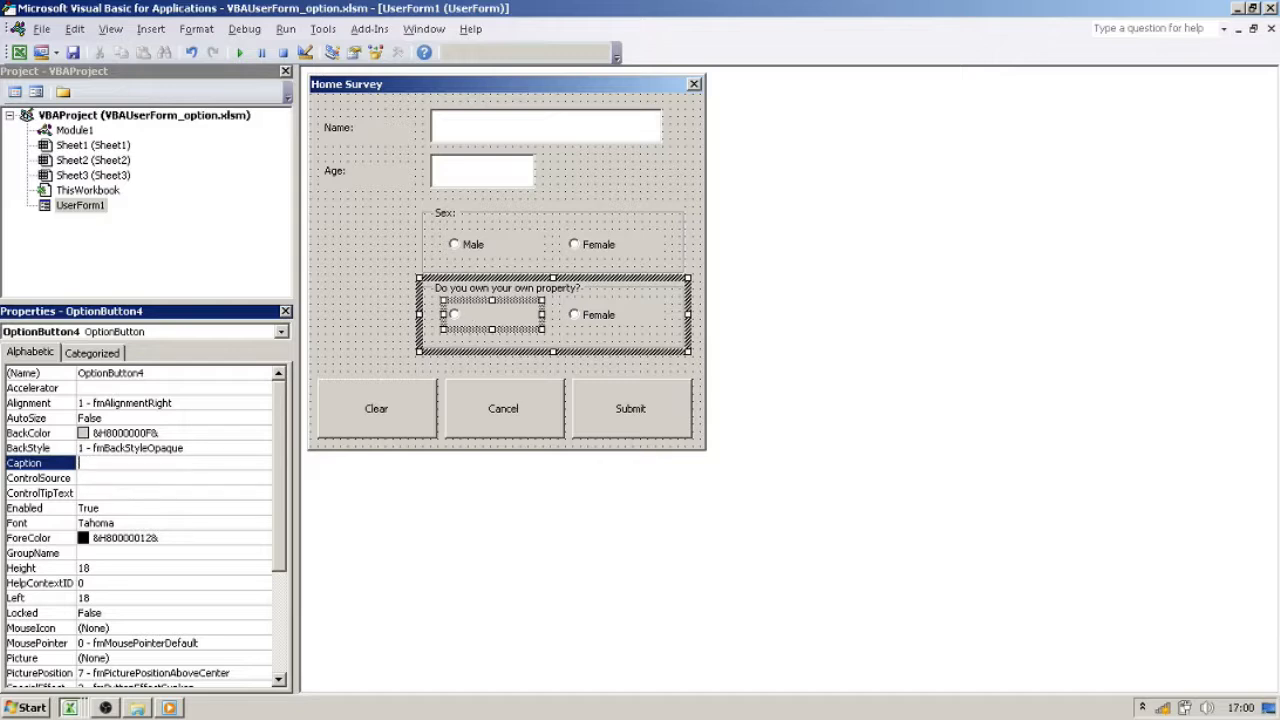
Set the Caption of the copied Female option button in the property ownership frame to "No".
{"action": "left_click", "coordinate": [618, 314]}
{"action": "left_click", "coordinate": [140, 418]}
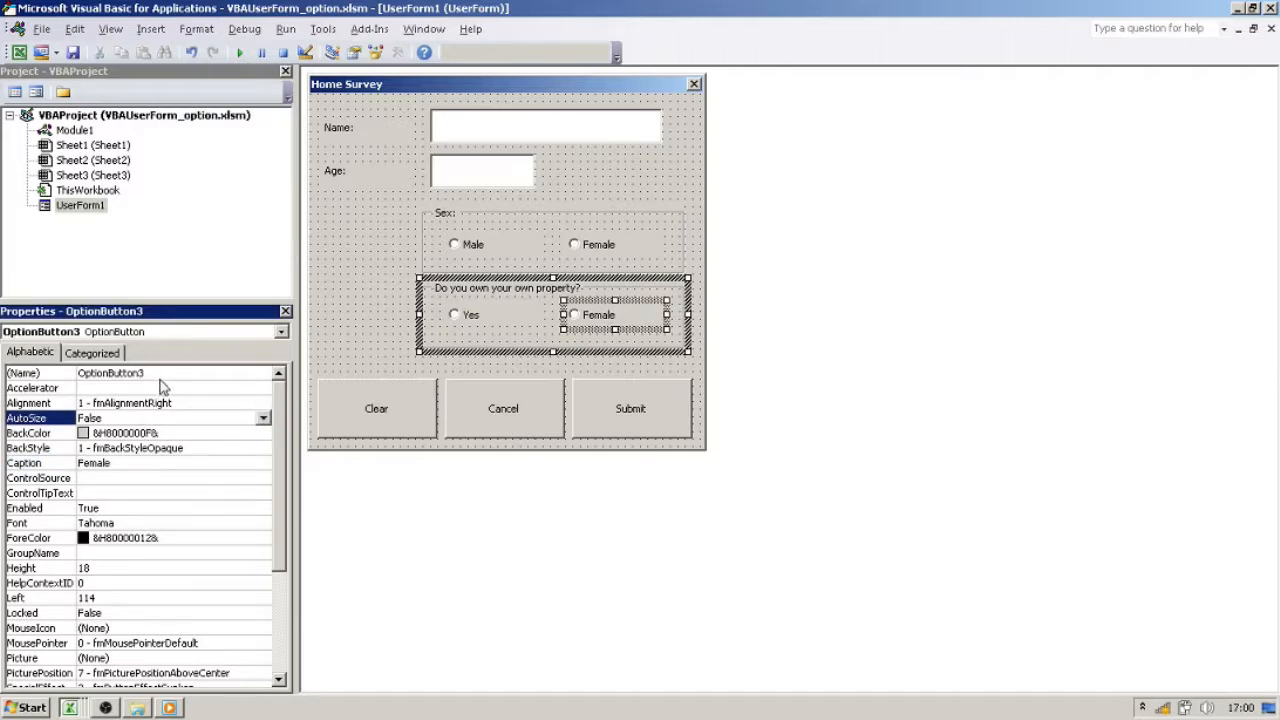
{"action": "left_click", "coordinate": [113, 464]}
{"action": "double_click", "coordinate": [113, 464]}
{"action": "type", "text": "No"}
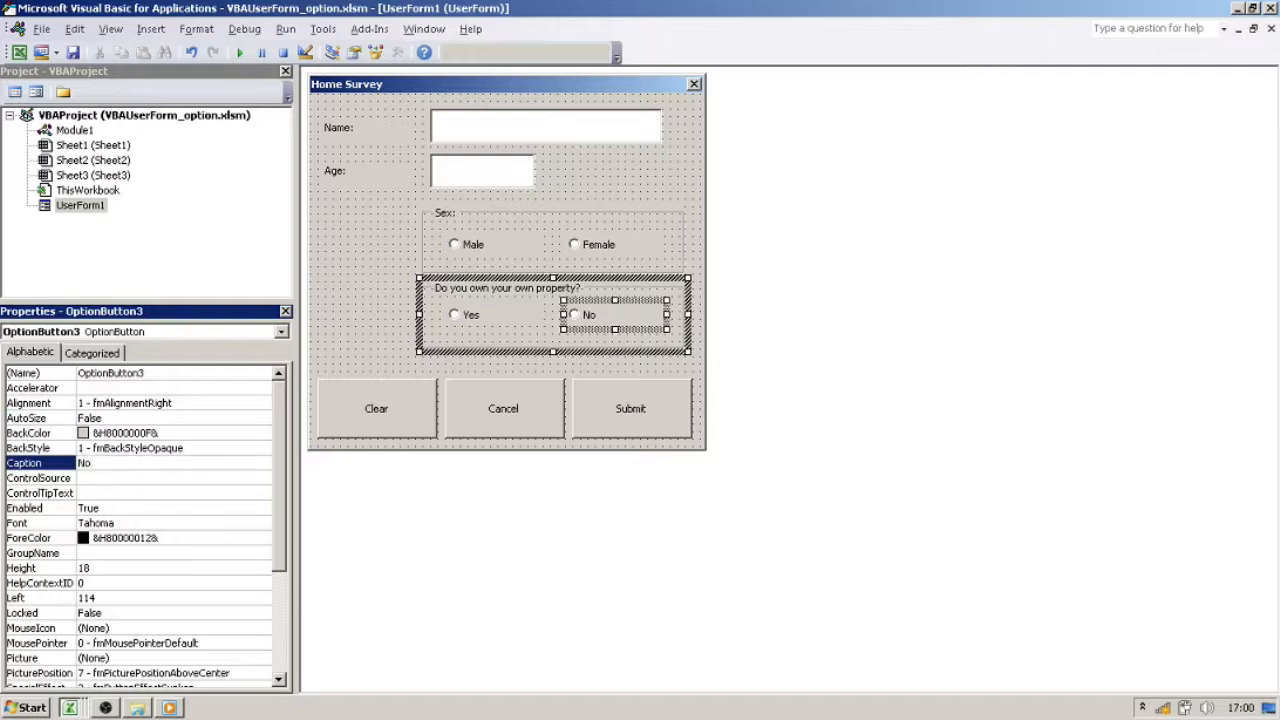
{"action": "left_click", "coordinate": [367, 271]}
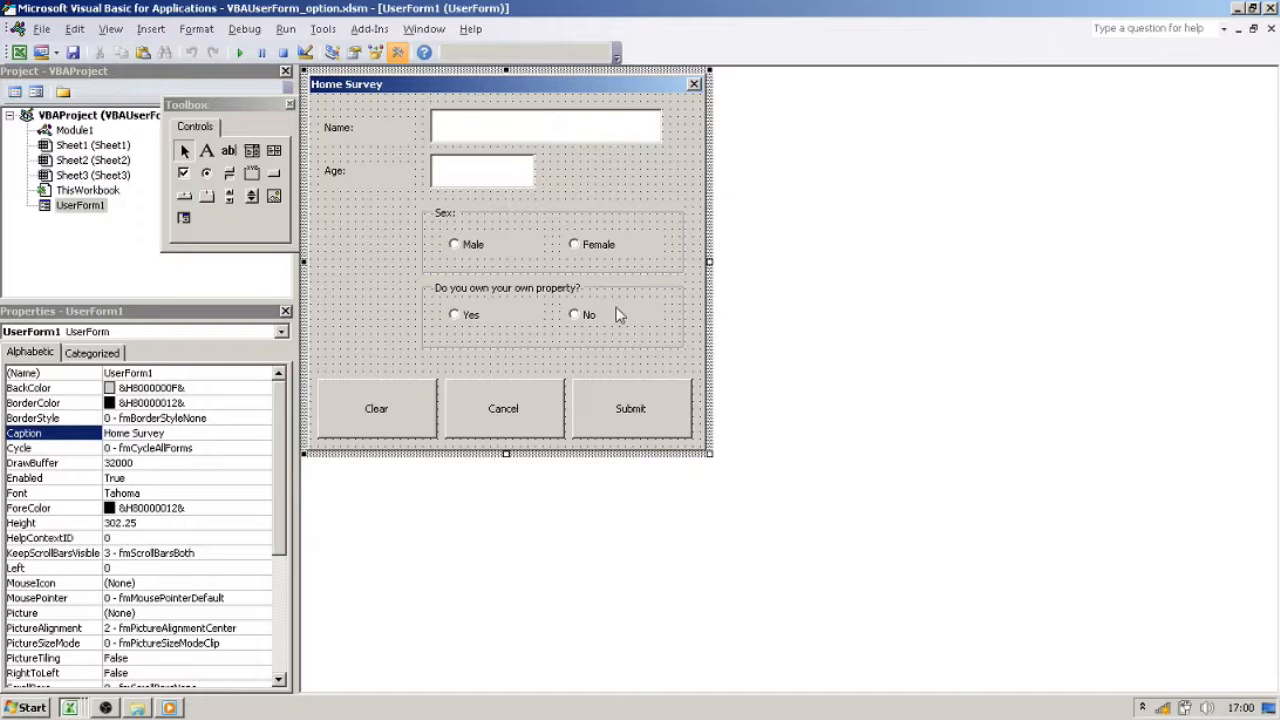
Set the Top property of the Yes and No option buttons together to 14.
{"action": "left_click", "coordinate": [502, 320]}
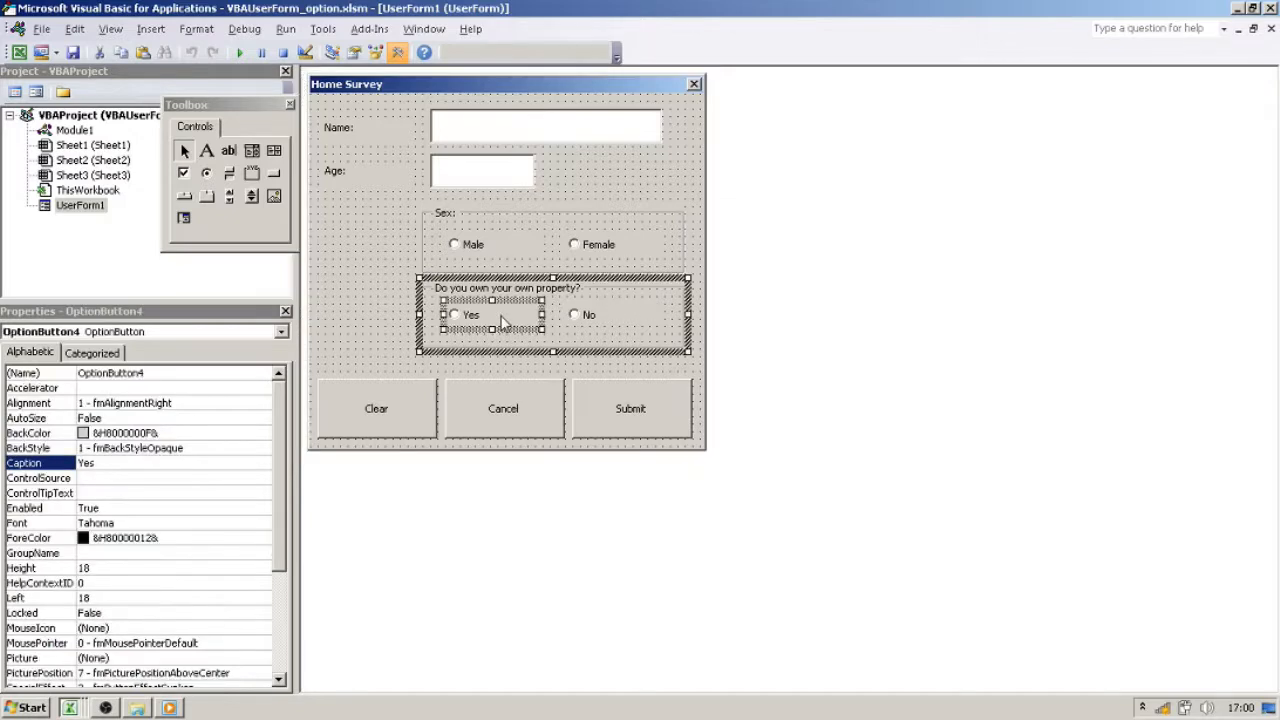
{"action": "left_click", "coordinate": [598, 318], "text": "ctrl"}
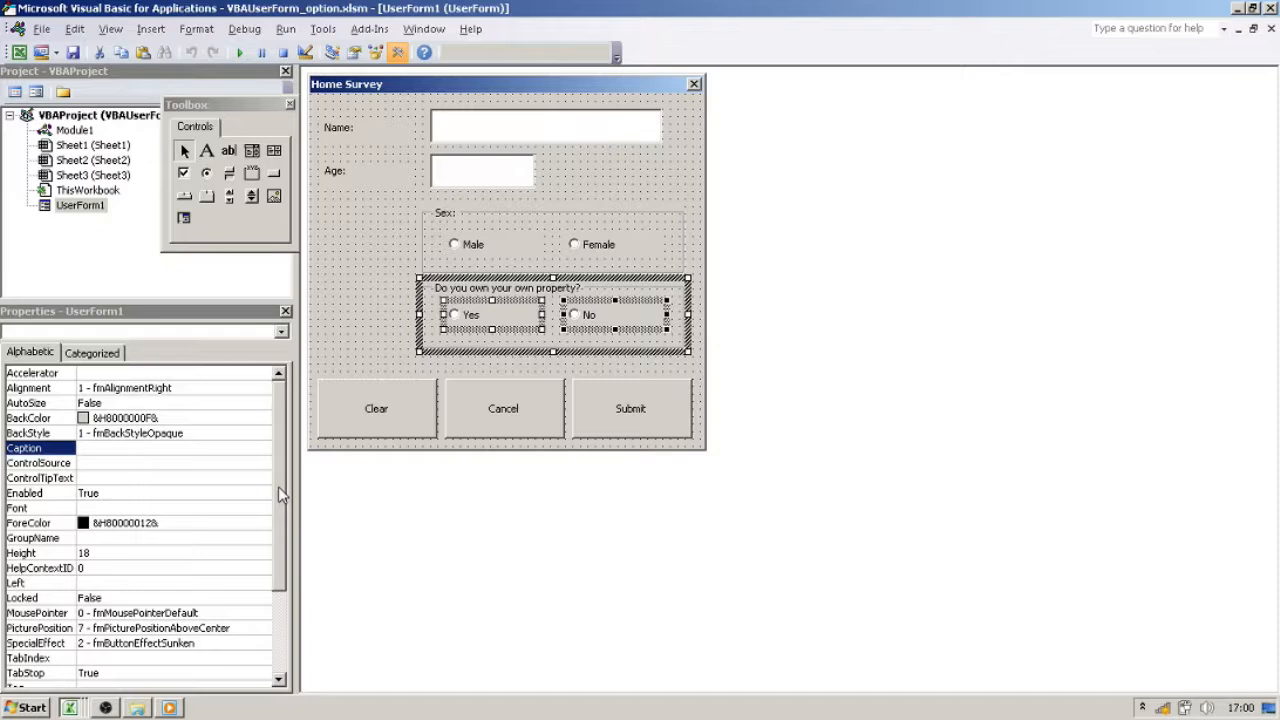
{"action": "left_click_drag", "start_coordinate": [283, 495], "coordinate": [280, 578]}
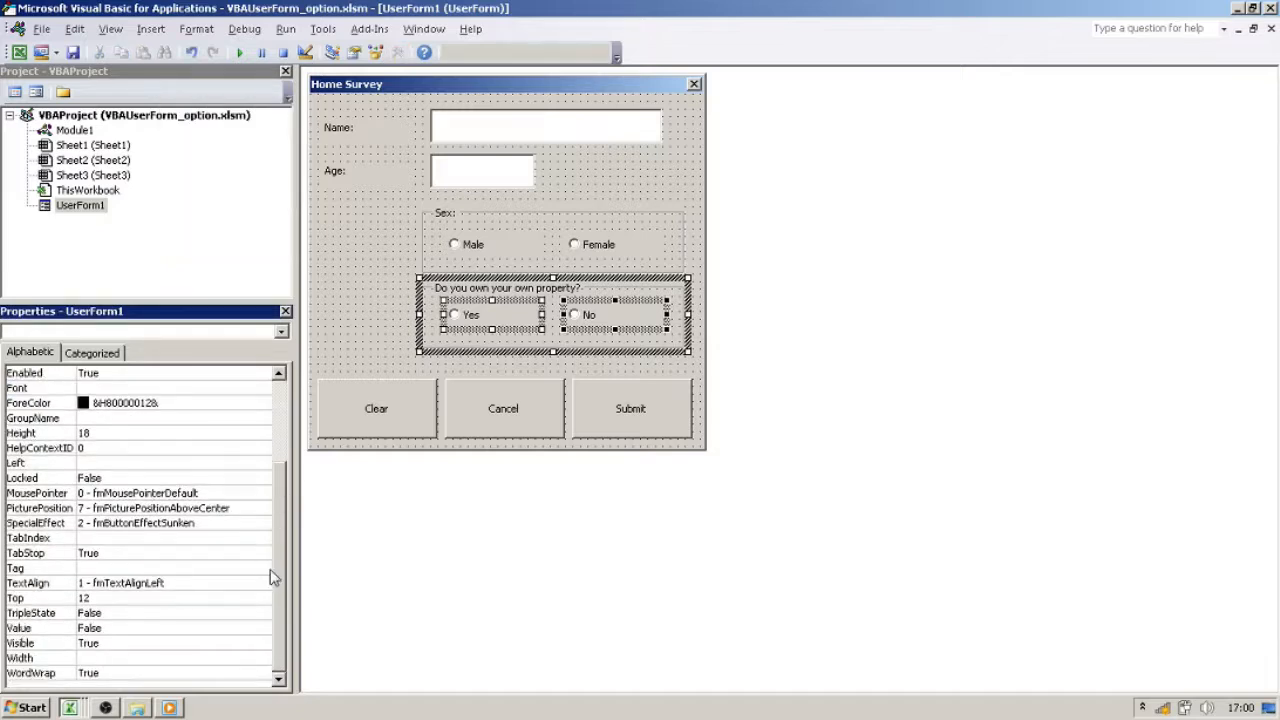
{"action": "left_click", "coordinate": [106, 598]}
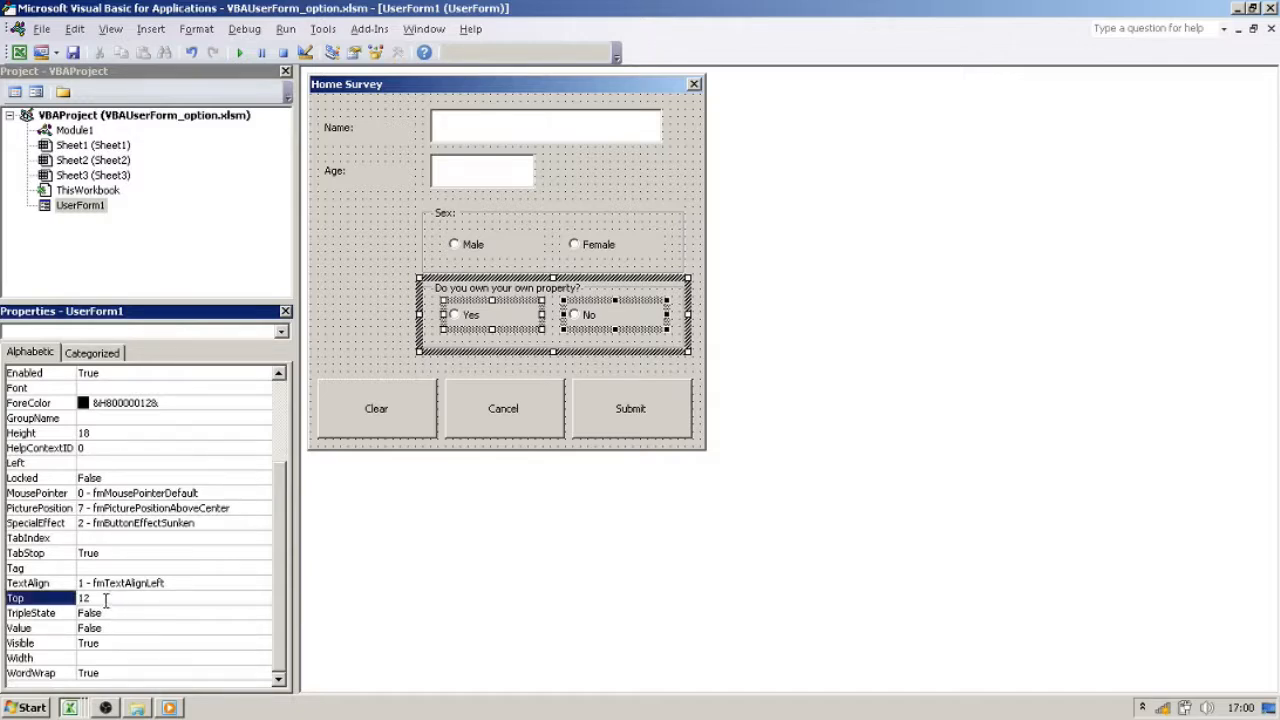
{"action": "double_click", "coordinate": [106, 598]}
{"action": "type", "text": "1"}
{"action": "key", "text": "Return"}
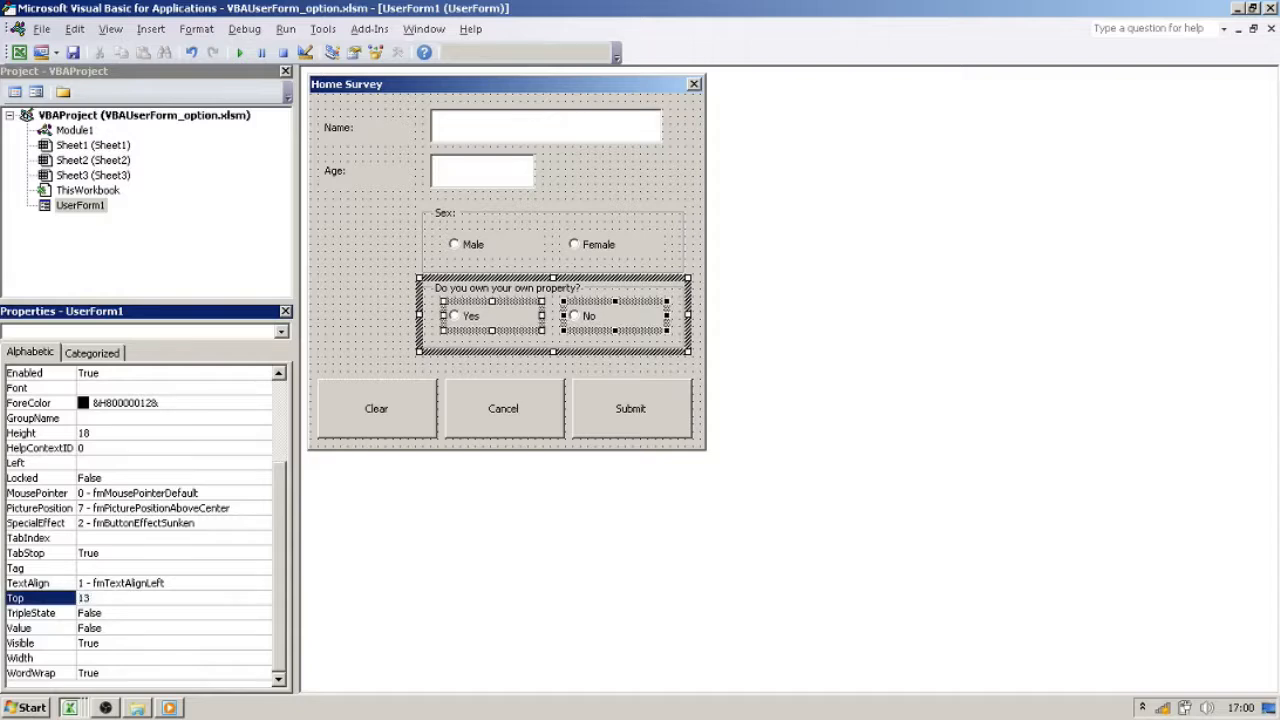
{"action": "double_click", "coordinate": [84, 597]}
{"action": "type", "text": "14"}
{"action": "key", "text": "Return"}
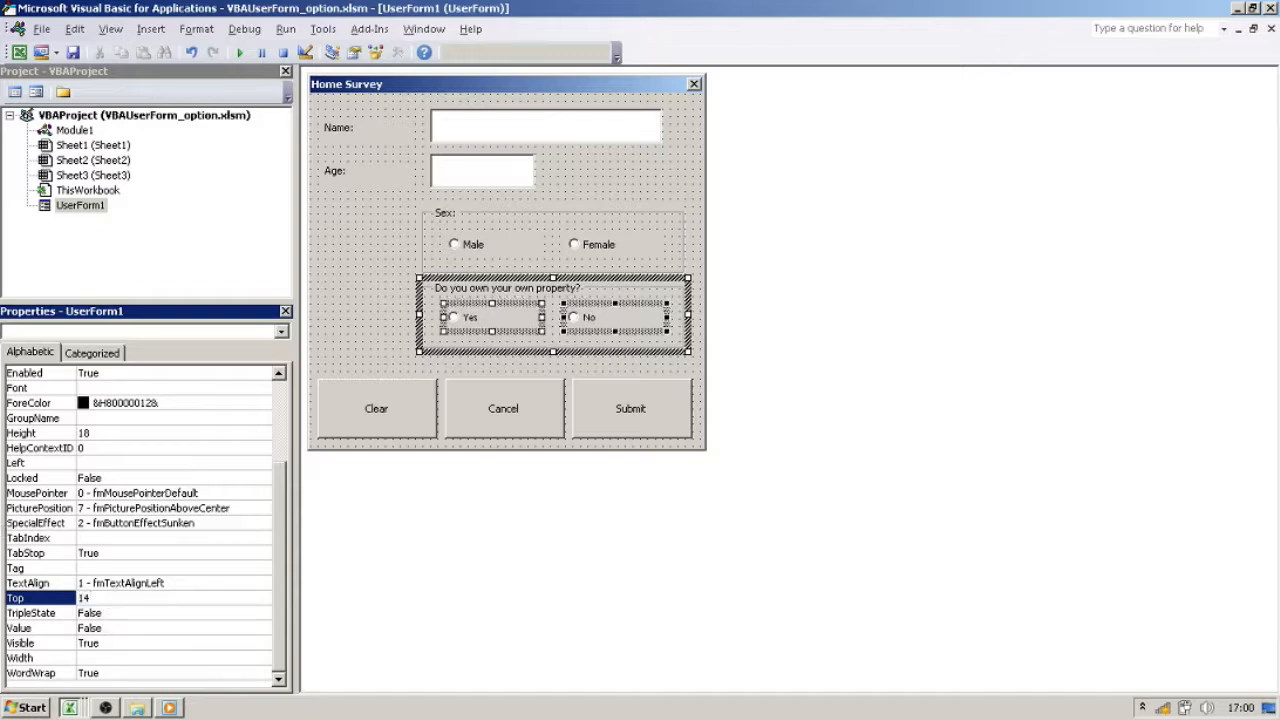
{"action": "left_click", "coordinate": [368, 277]}
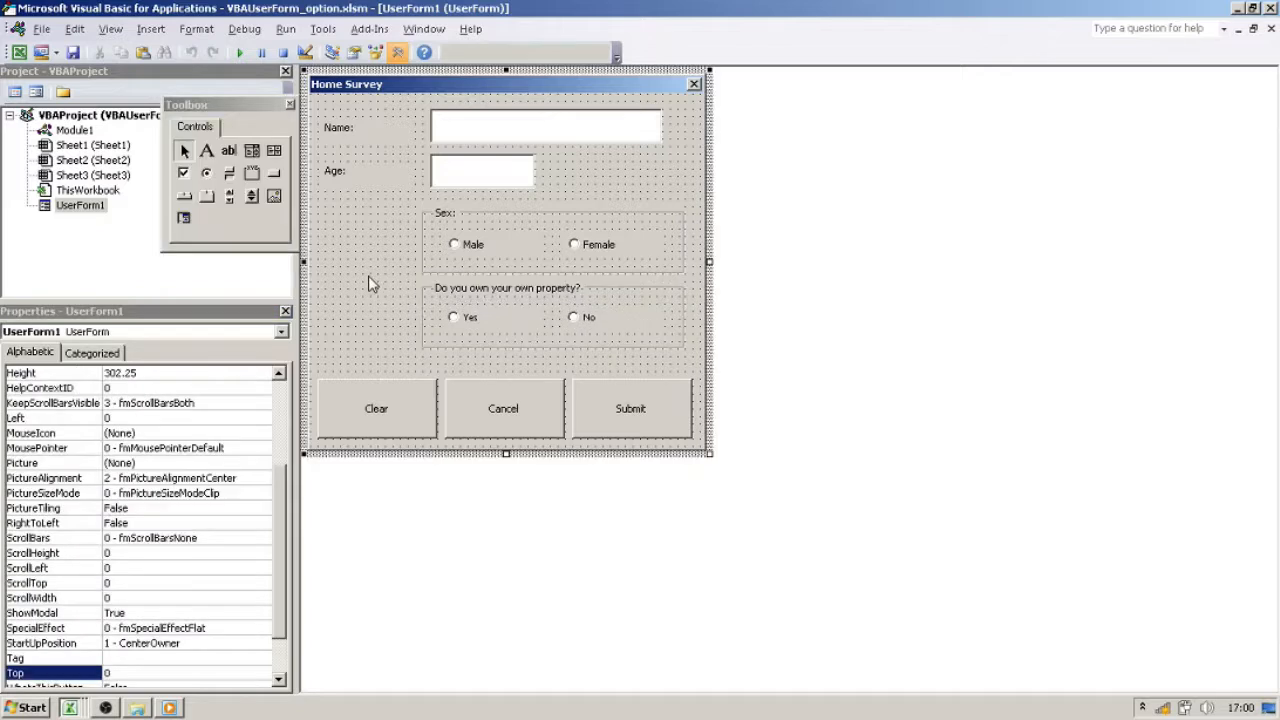
Compare the properties of the Yes option button with those of the Male option button.
{"action": "left_click", "coordinate": [508, 323]}
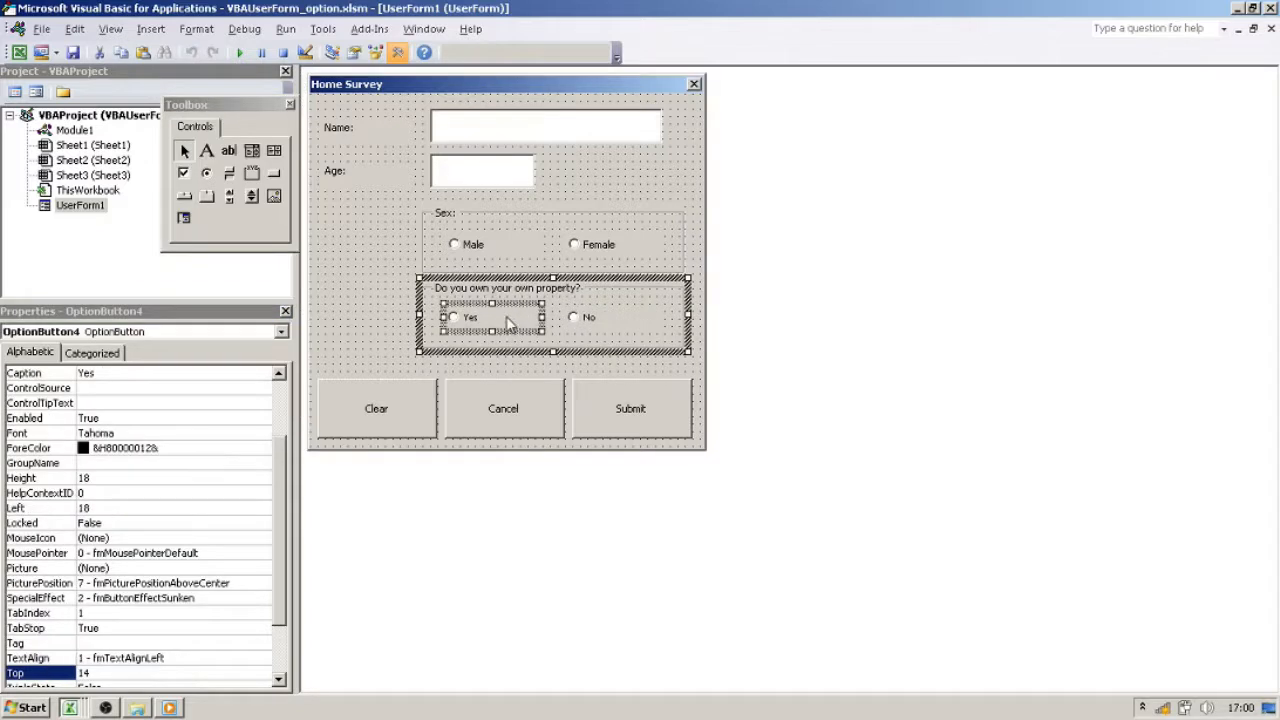
{"action": "left_click_drag", "start_coordinate": [288, 460], "coordinate": [293, 400]}
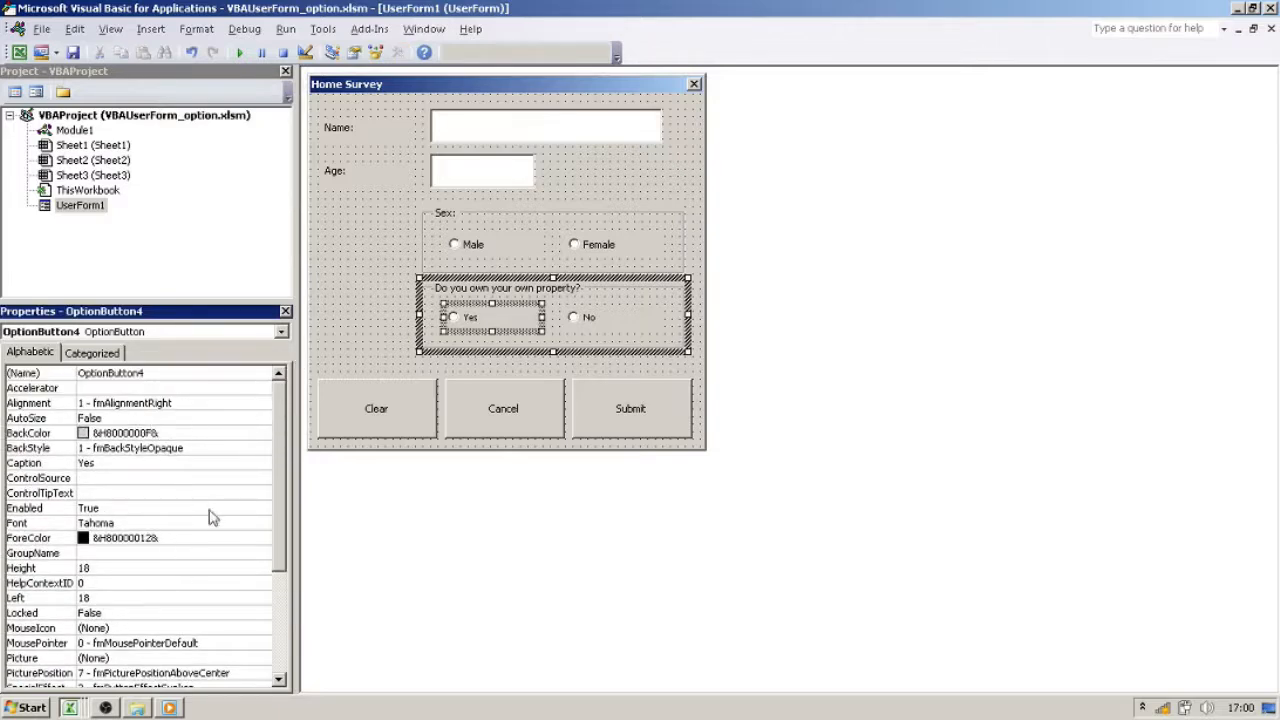
{"action": "left_click", "coordinate": [357, 200]}
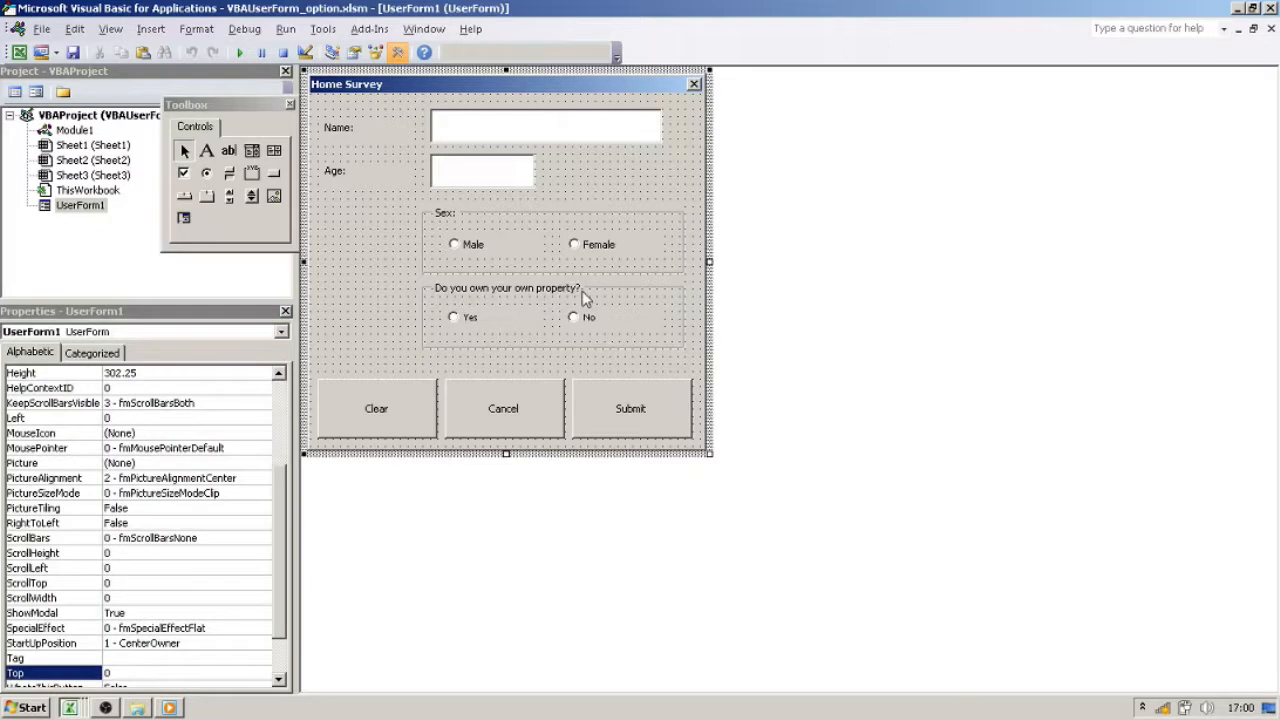
{"action": "left_click", "coordinate": [488, 245]}
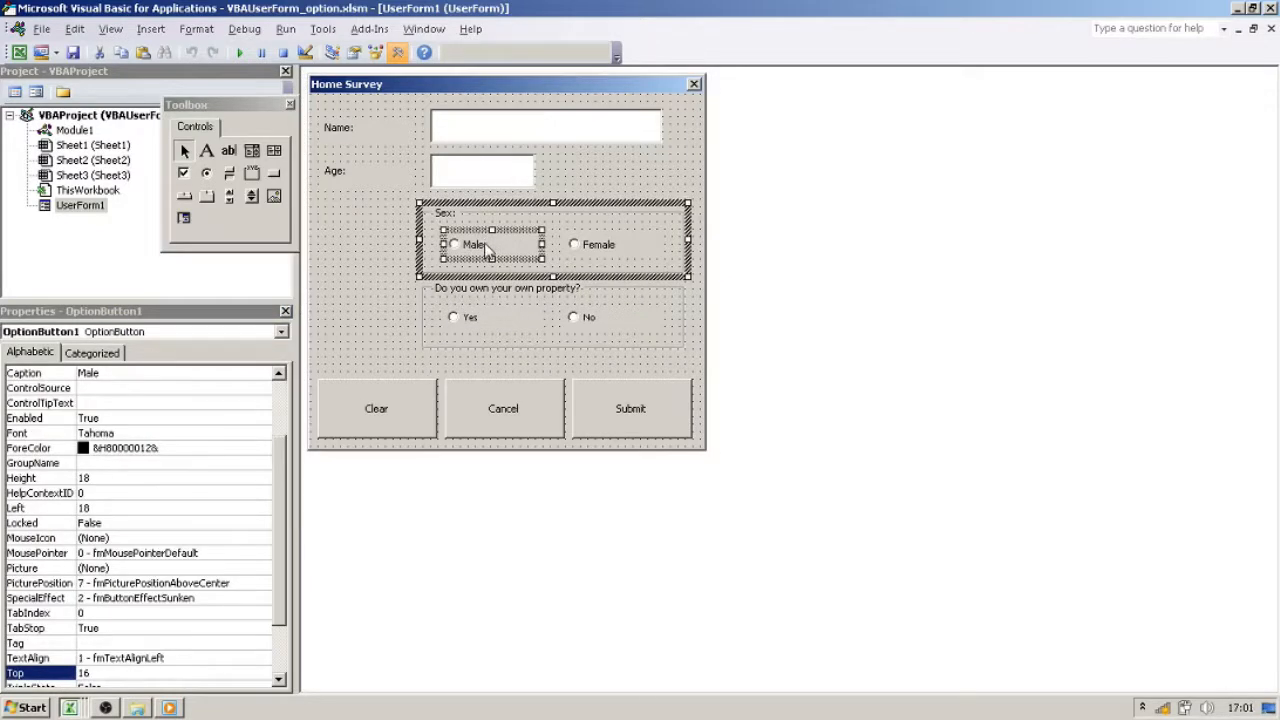
{"action": "left_click_drag", "start_coordinate": [280, 563], "coordinate": [300, 390]}
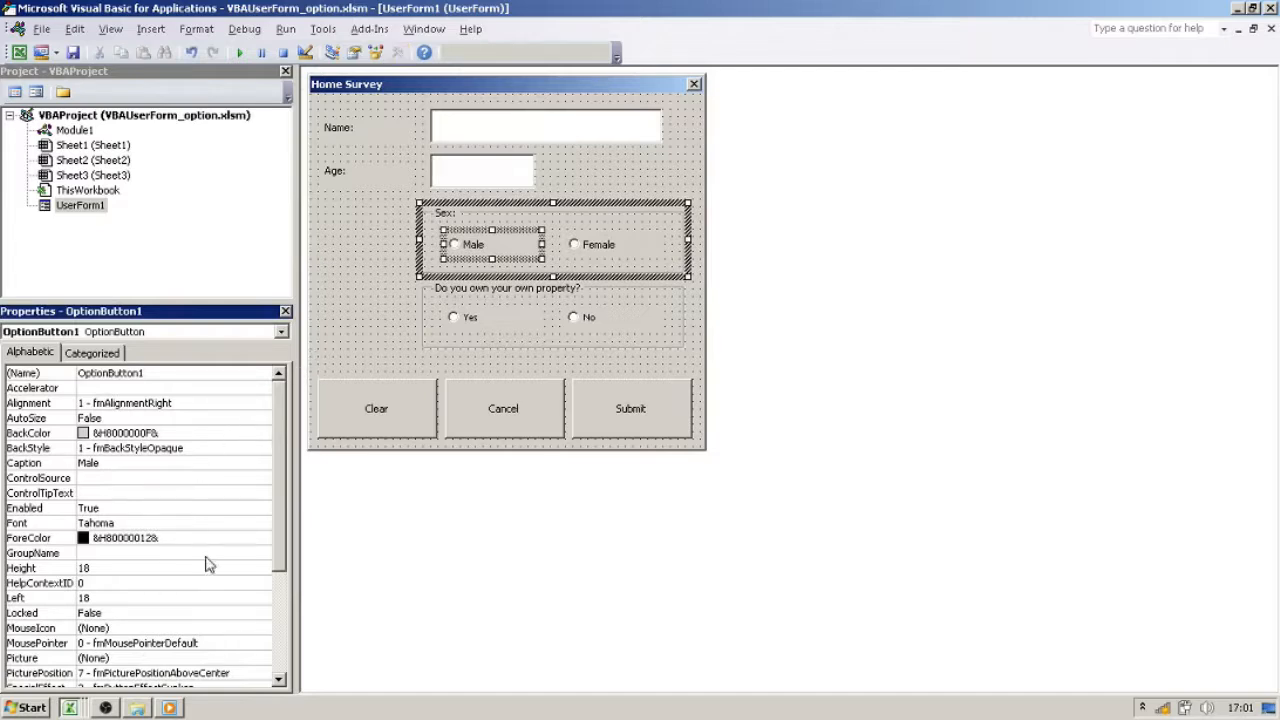
Enlarge the Yes option button to a Height of 24 and a slightly greater width, and stretch the No option button downward to Height 22.5.
{"action": "left_click", "coordinate": [508, 326]}
{"action": "left_click_drag", "start_coordinate": [540, 317], "coordinate": [494, 345]}
{"action": "left_click", "coordinate": [603, 320]}
{"action": "left_click_drag", "start_coordinate": [614, 331], "coordinate": [618, 337]}
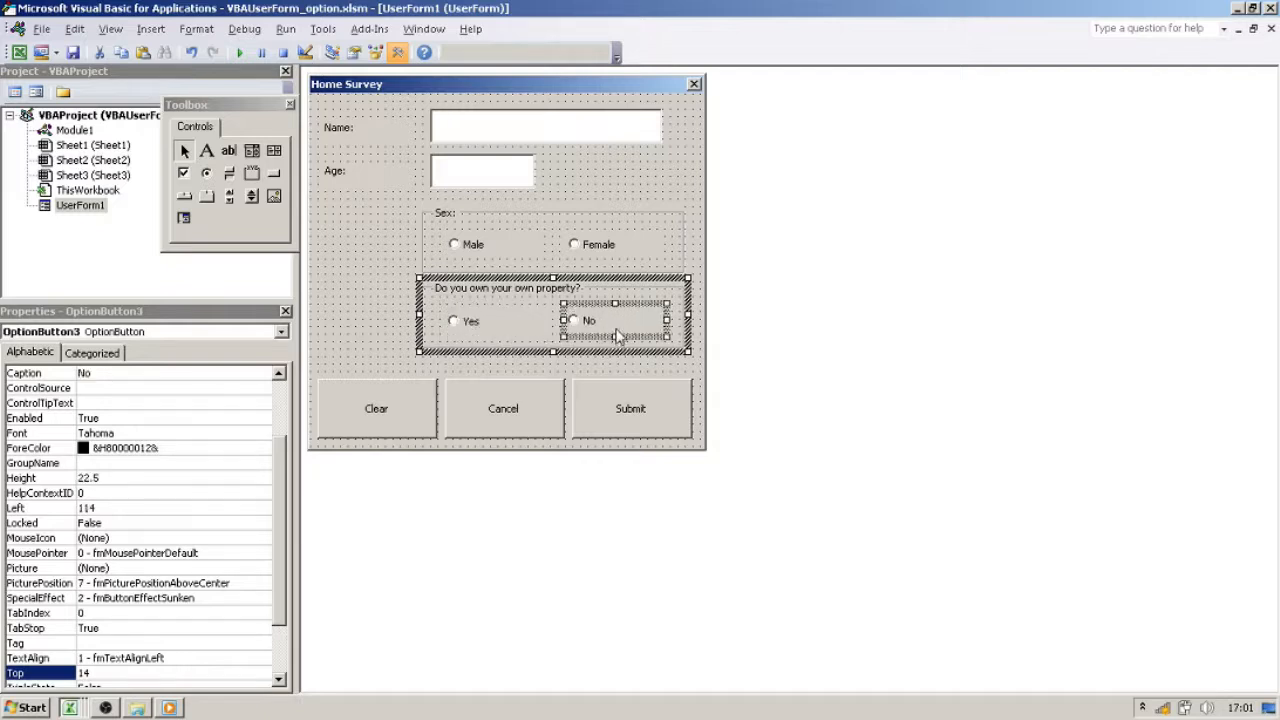
Set the No option button's Height to 24 and check it against the Yes option button's Height.
{"action": "left_click", "coordinate": [368, 289]}
{"action": "left_click", "coordinate": [616, 318]}
{"action": "left_click", "coordinate": [606, 338]}
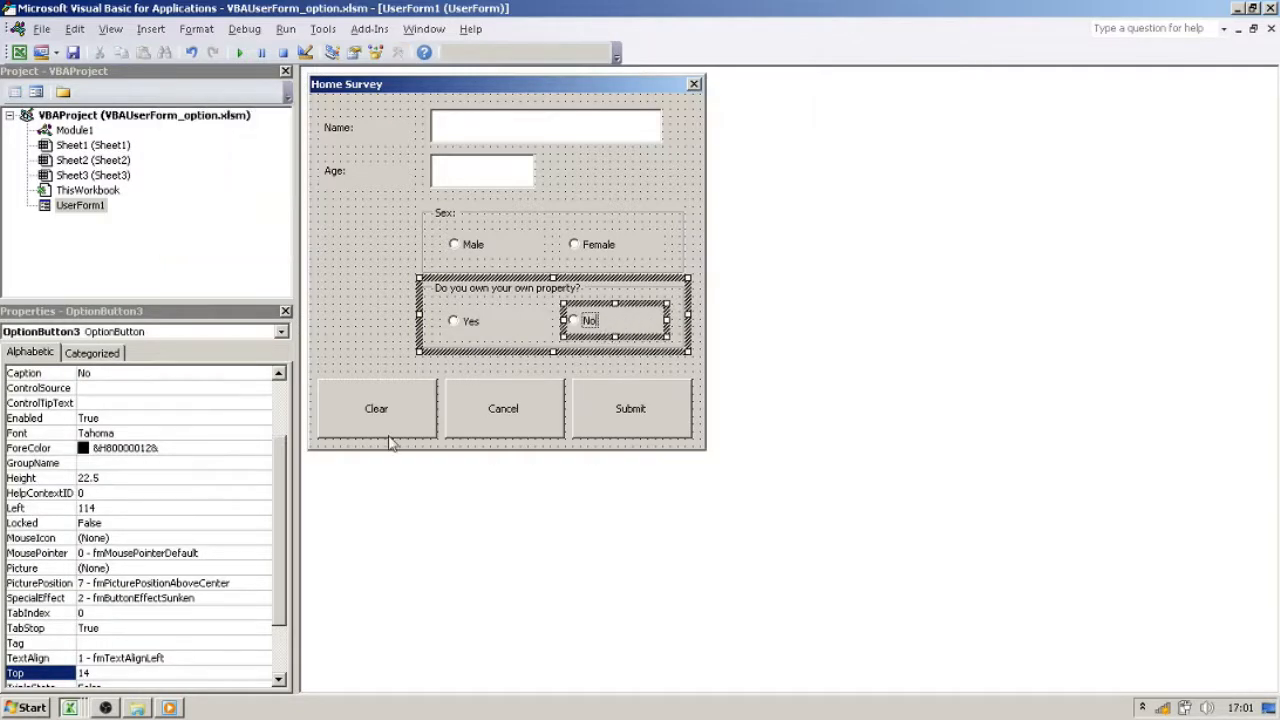
{"action": "left_click_drag", "start_coordinate": [284, 465], "coordinate": [267, 560]}
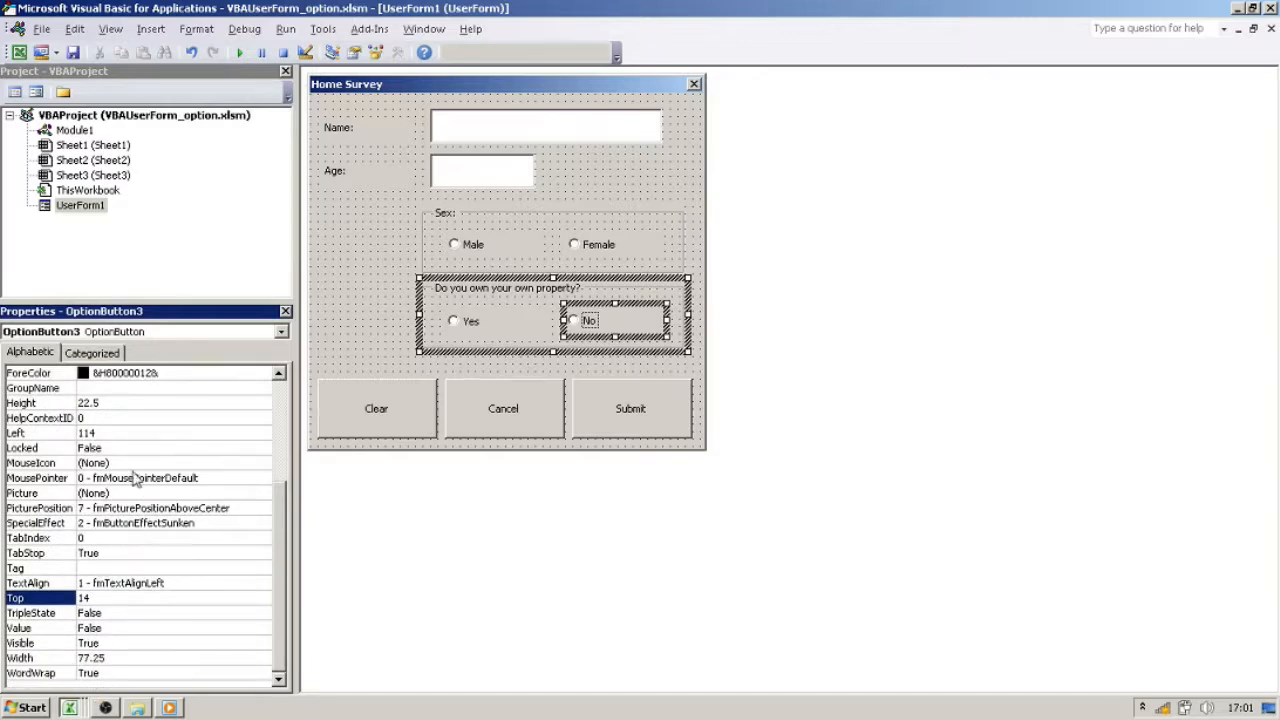
{"action": "left_click", "coordinate": [115, 402]}
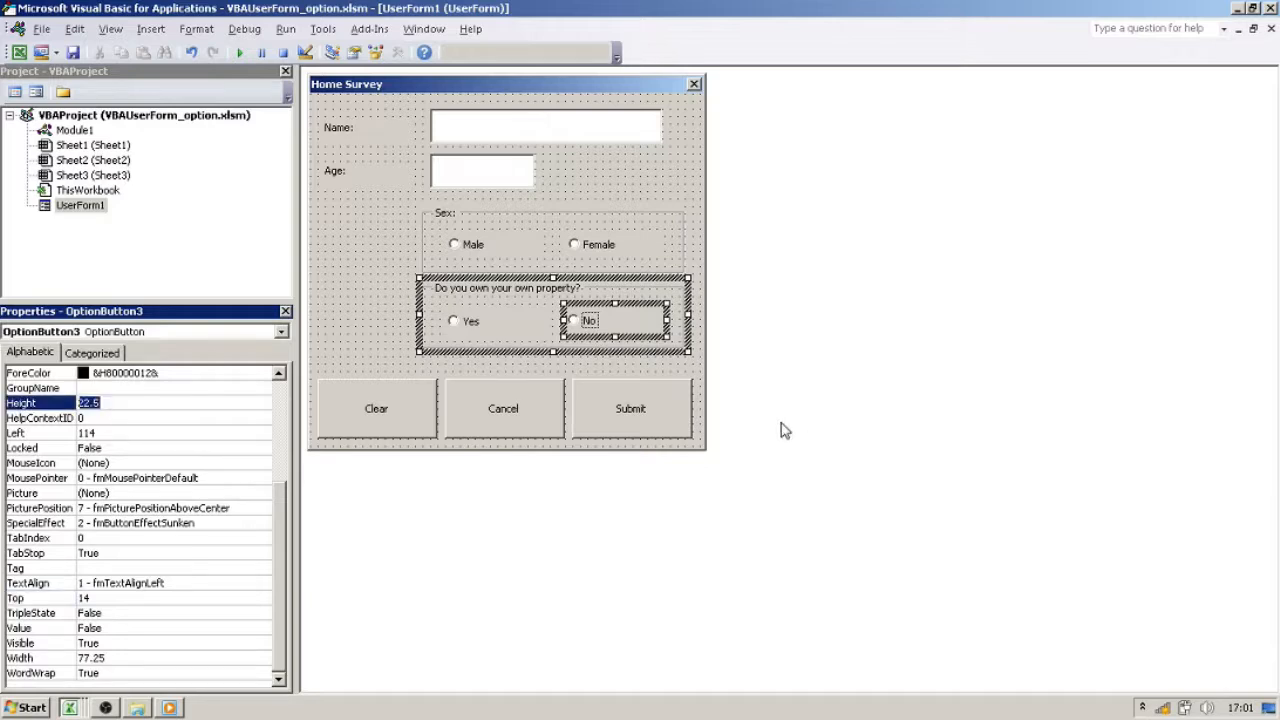
{"action": "type", "text": "24"}
{"action": "key", "text": "Return"}
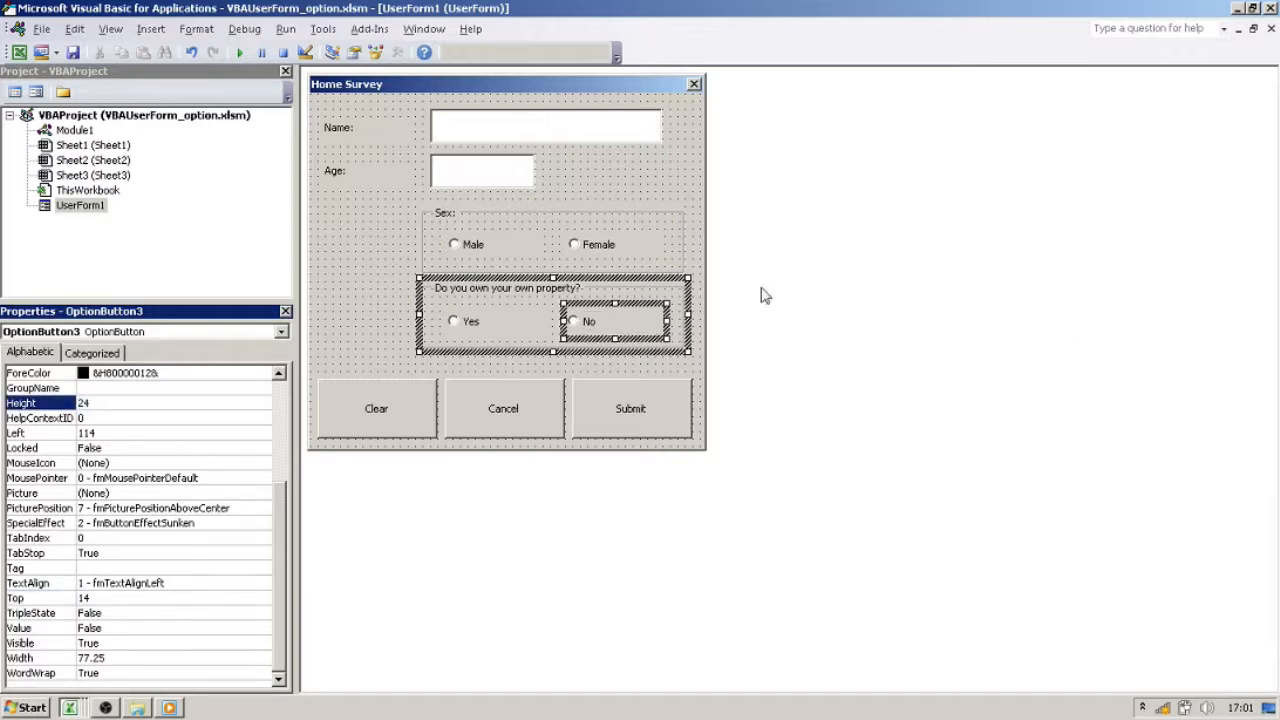
{"action": "left_click", "coordinate": [471, 323]}
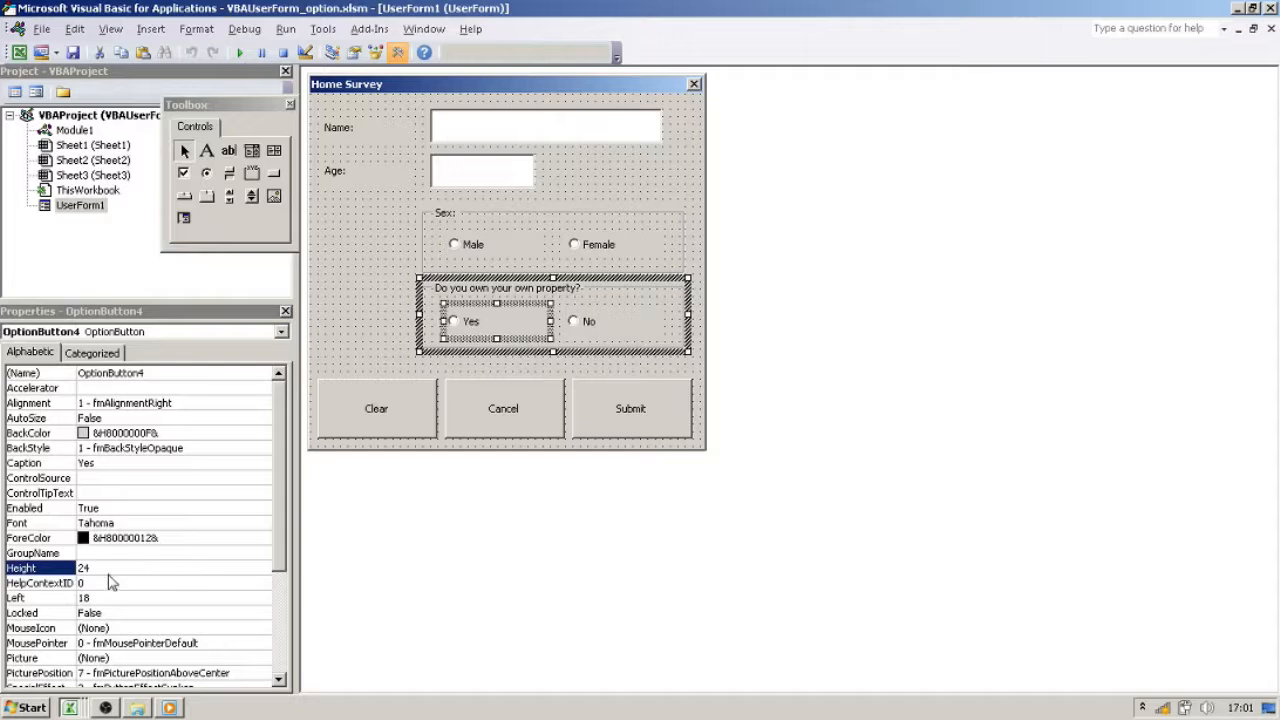
{"action": "left_click", "coordinate": [378, 252]}
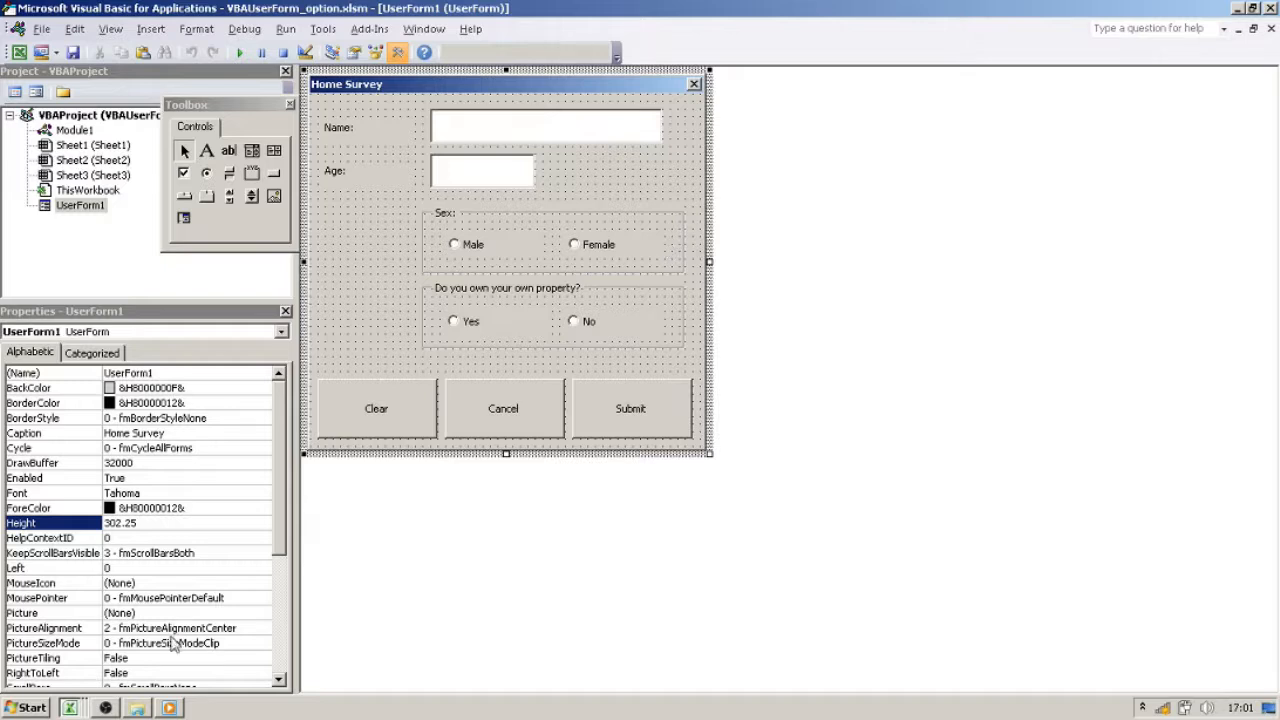
Switch to the Excel worksheet, display the Home Survey form and try out its Name and Age fields.
{"action": "left_click", "coordinate": [71, 708]}
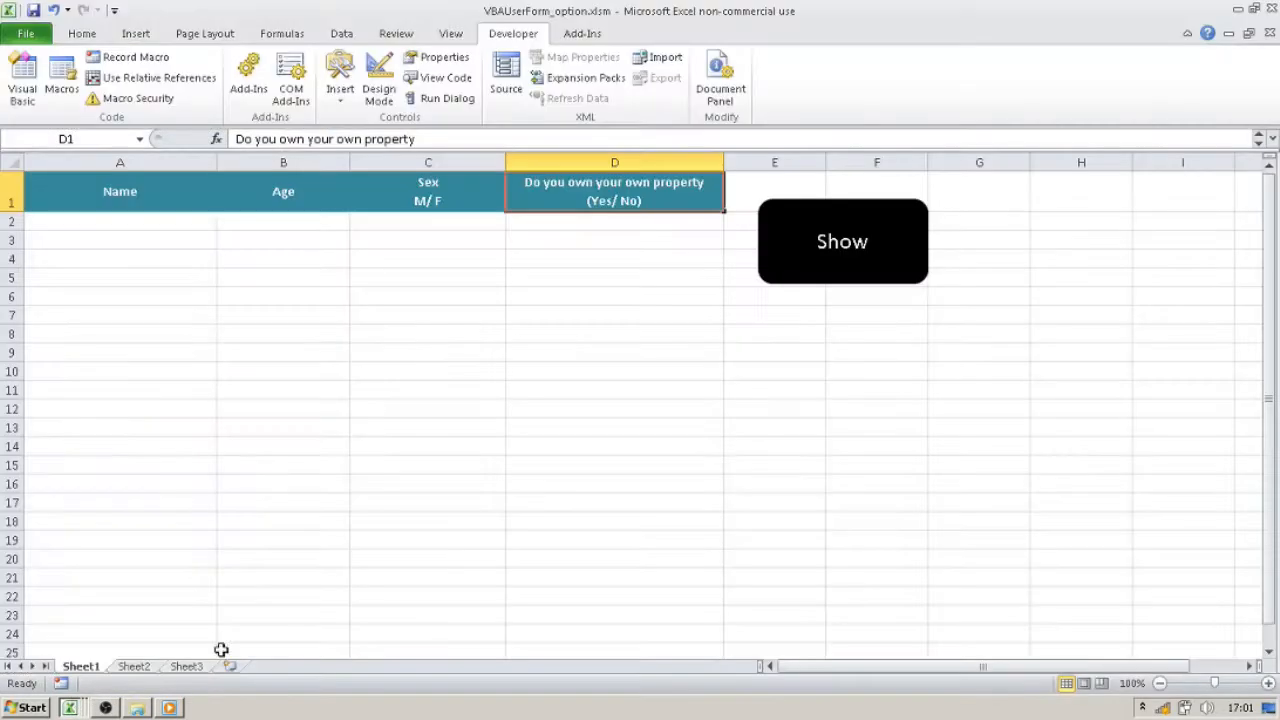
{"action": "left_click", "coordinate": [191, 264]}
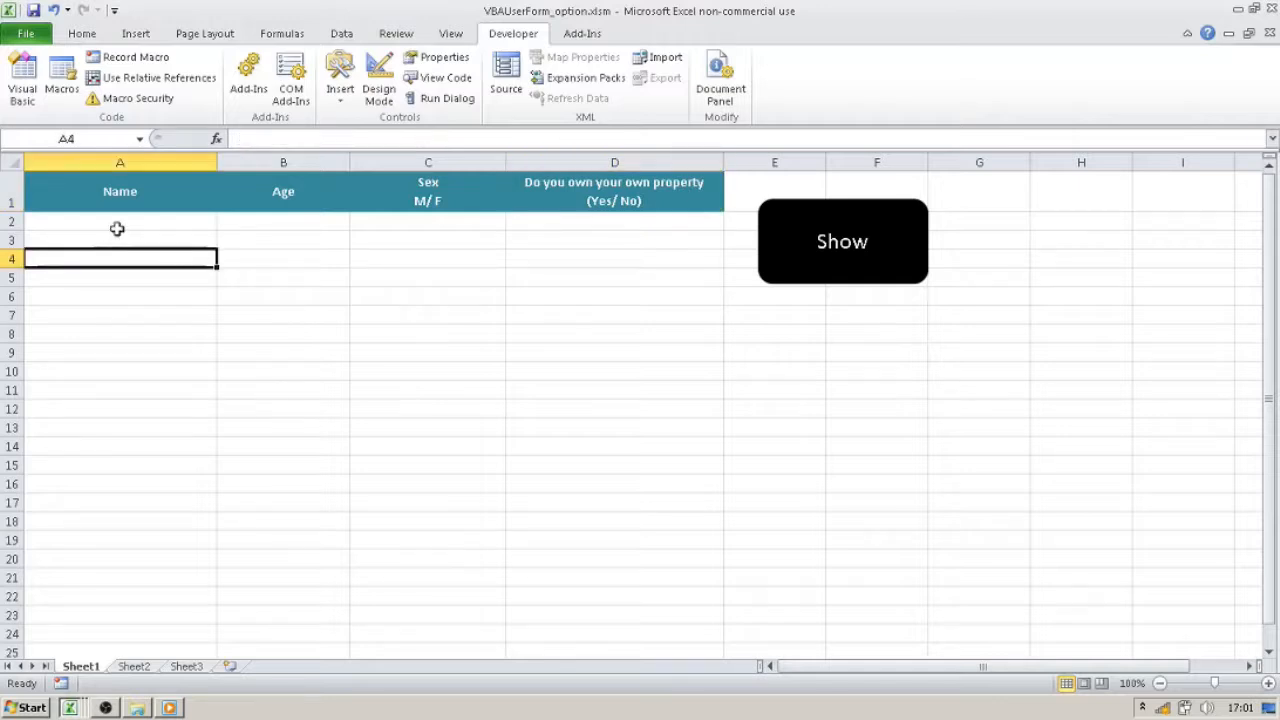
{"action": "left_click", "coordinate": [866, 228]}
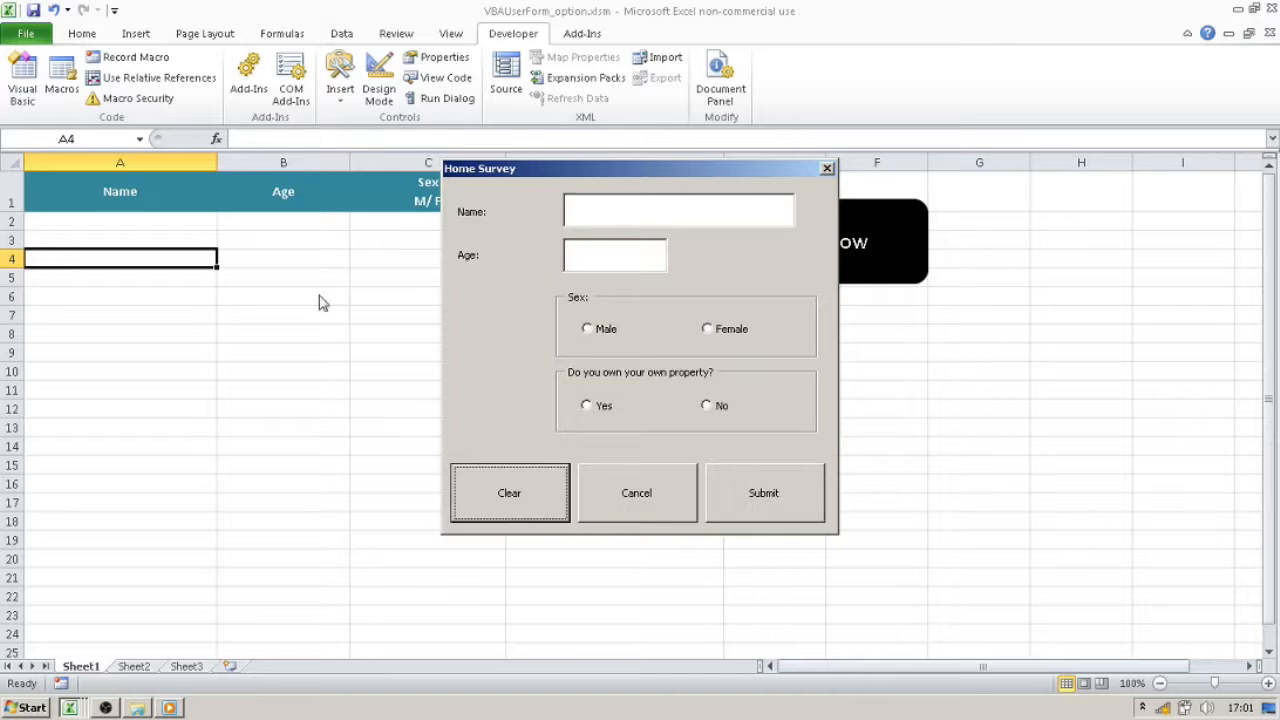
{"action": "left_click", "coordinate": [592, 212]}
{"action": "left_click", "coordinate": [584, 255]}
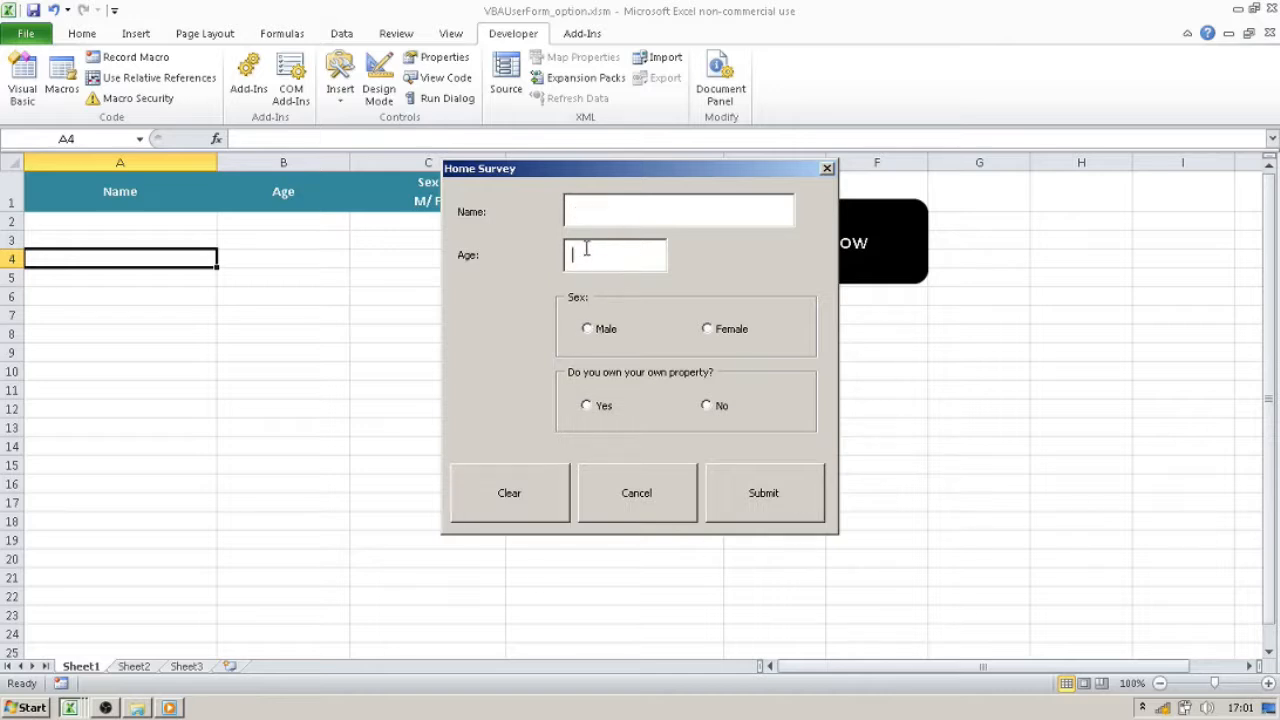